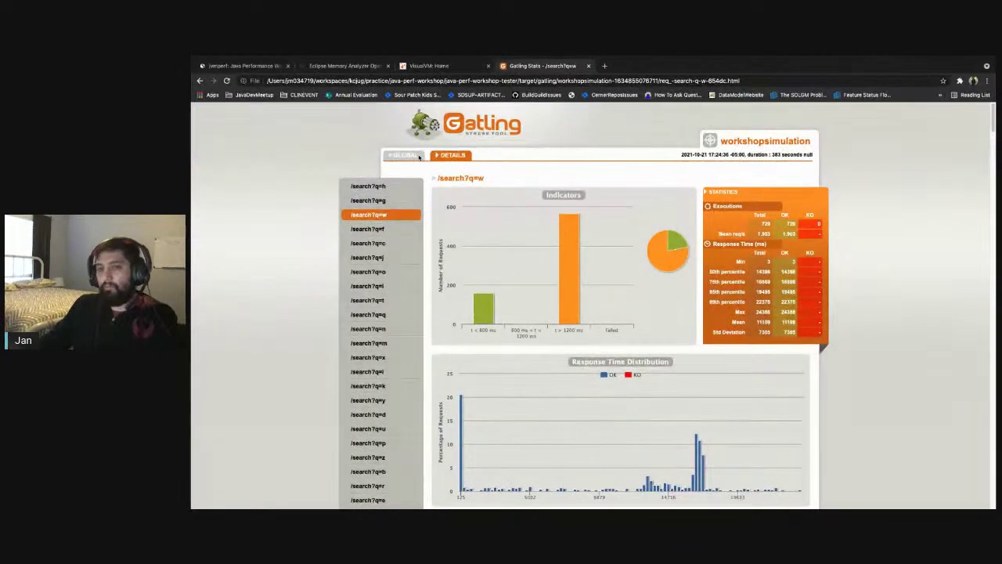
Step: Switch to a free Terminal session in java-perf-workshop and print the contents of the file whose name starts with "kc"
{"action": "key", "text": "ctrl+Right"}
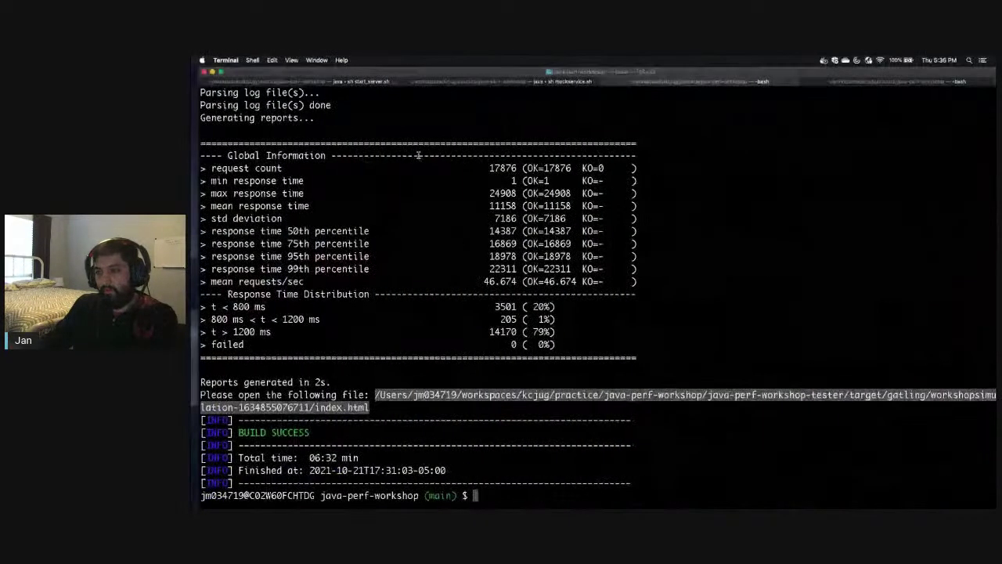
{"action": "key", "text": "ctrl+Tab"}
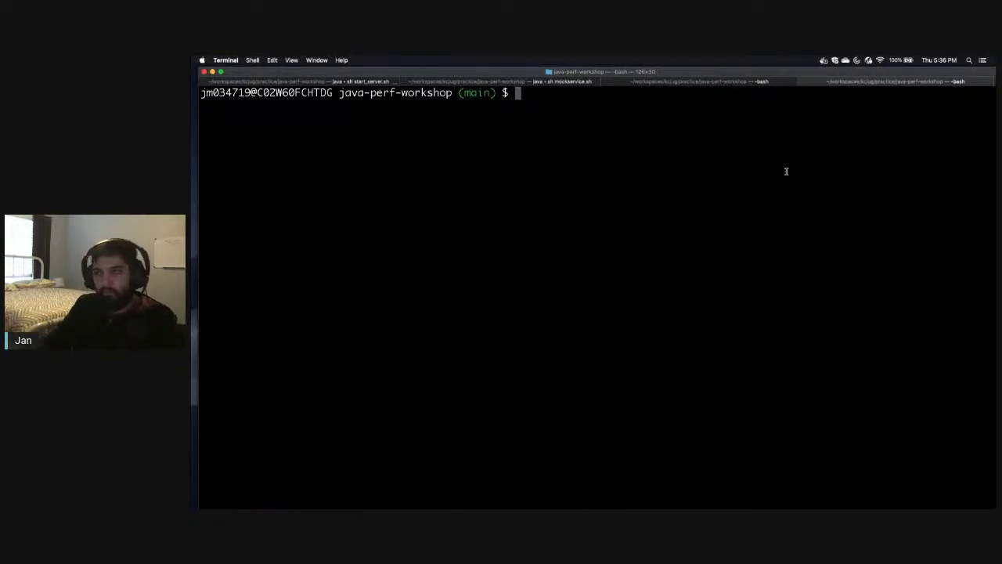
{"action": "type", "text": "cat kj"}
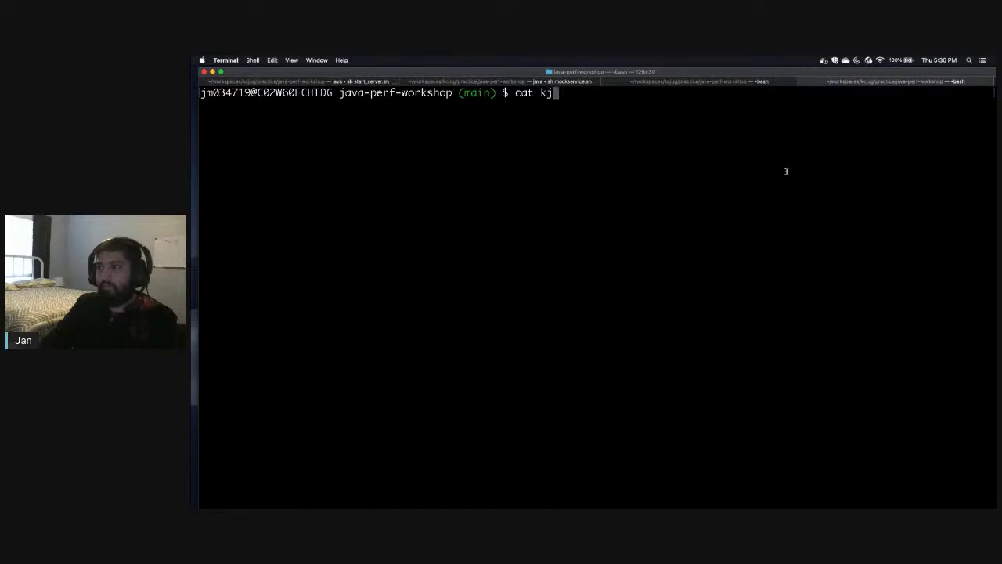
{"action": "key", "text": "BackSpace"}
{"action": "type", "text": "c"}
{"action": "key", "text": "Tab"}
{"action": "key", "text": "Return"}
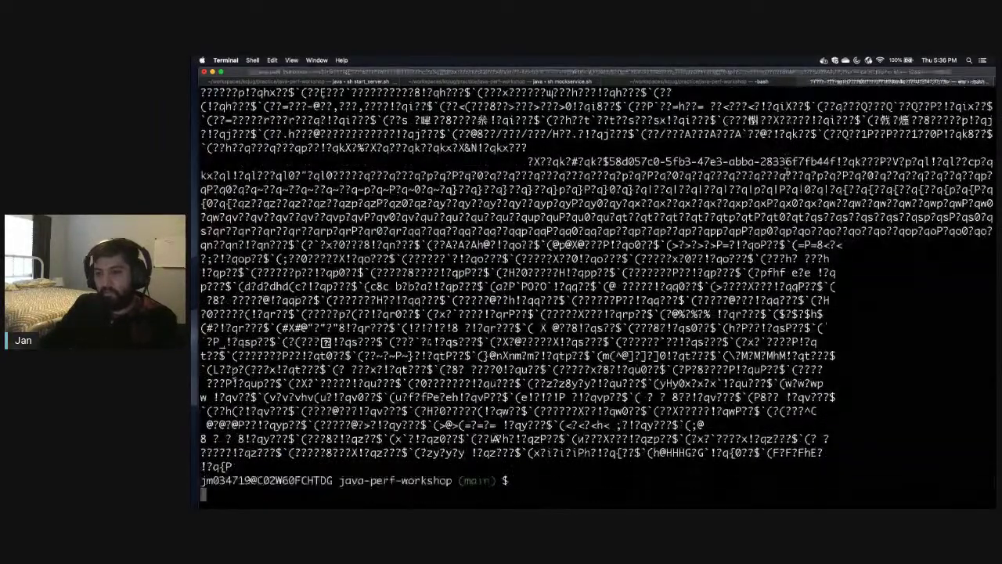
Step: Clear the terminal output with the clear command
{"action": "key", "text": "Return"}
{"action": "type", "text": "clear"}
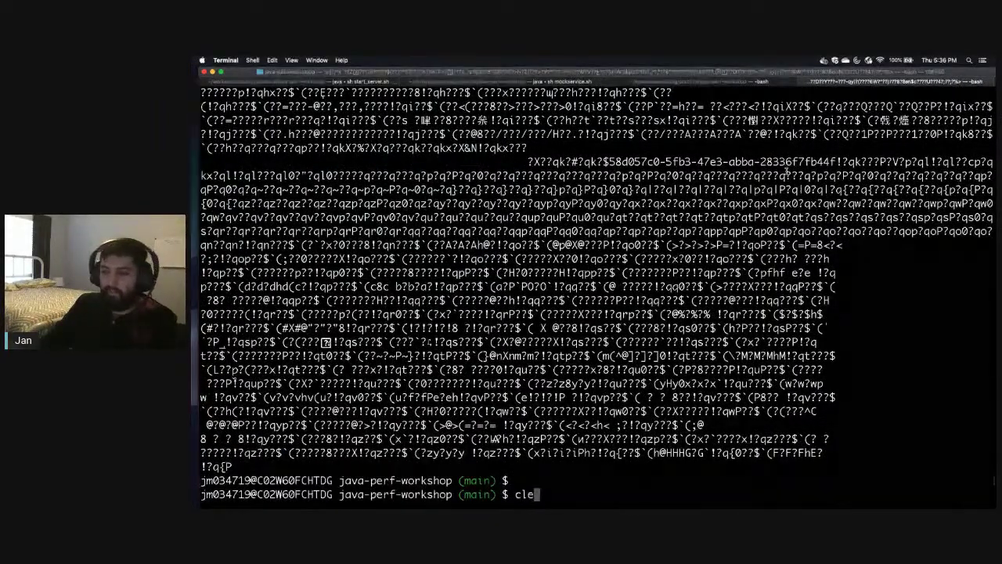
{"action": "key", "text": "Return"}
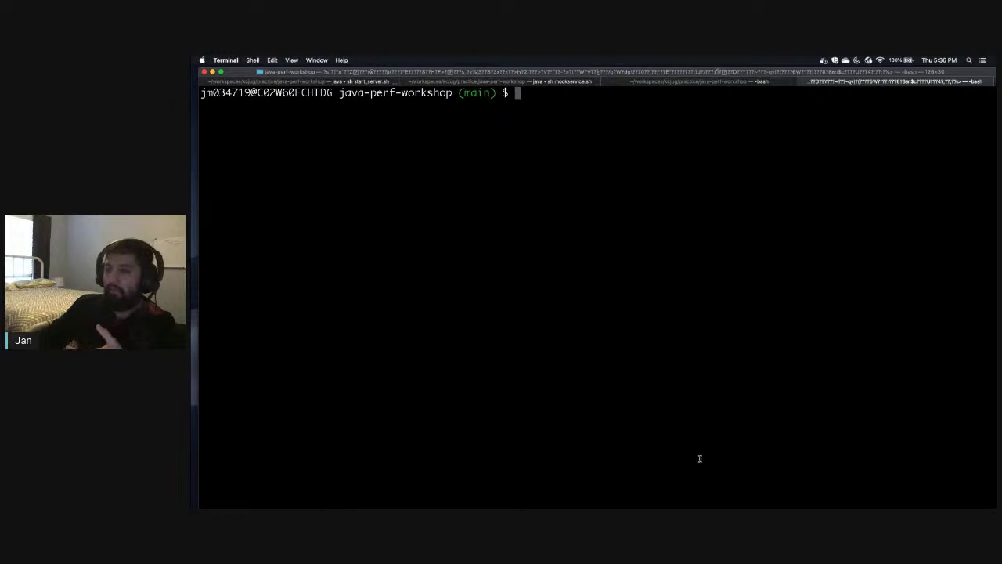
Step: Switch to JDK Mission Control and slightly widen the JVM Browser pane
{"action": "mouse_move", "coordinate": [695, 505]}
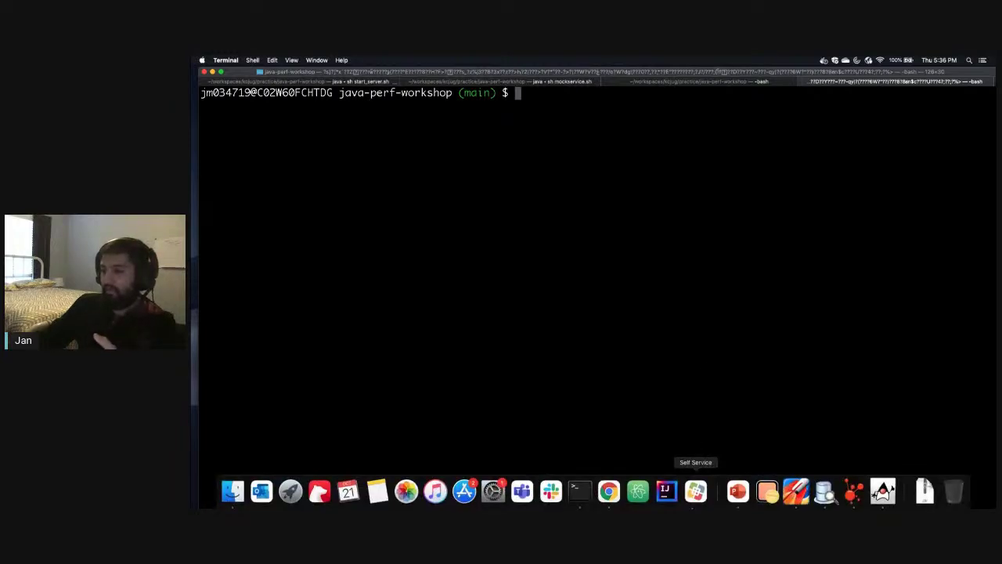
{"action": "left_click", "coordinate": [796, 492]}
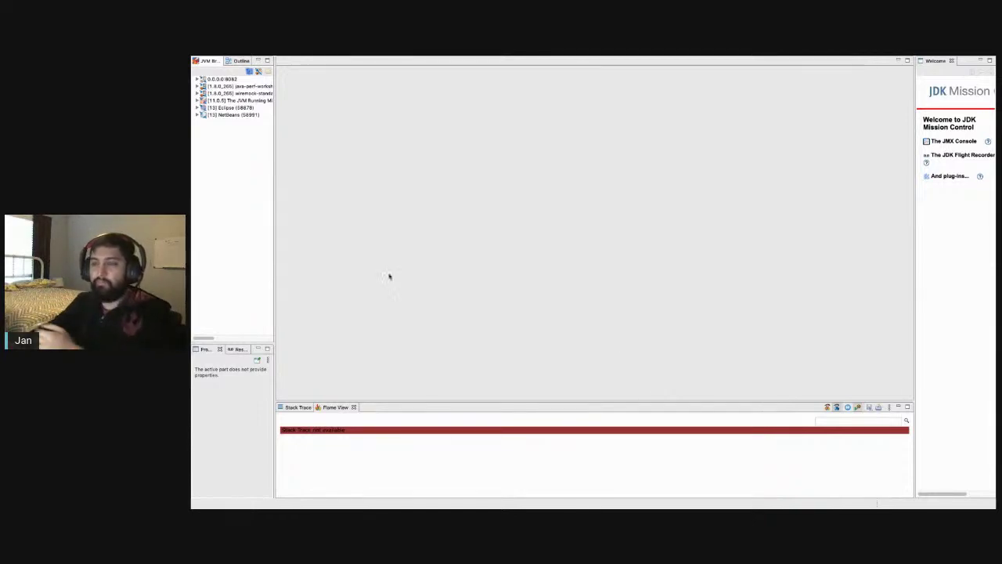
{"action": "left_click_drag", "start_coordinate": [273, 242], "coordinate": [292, 245]}
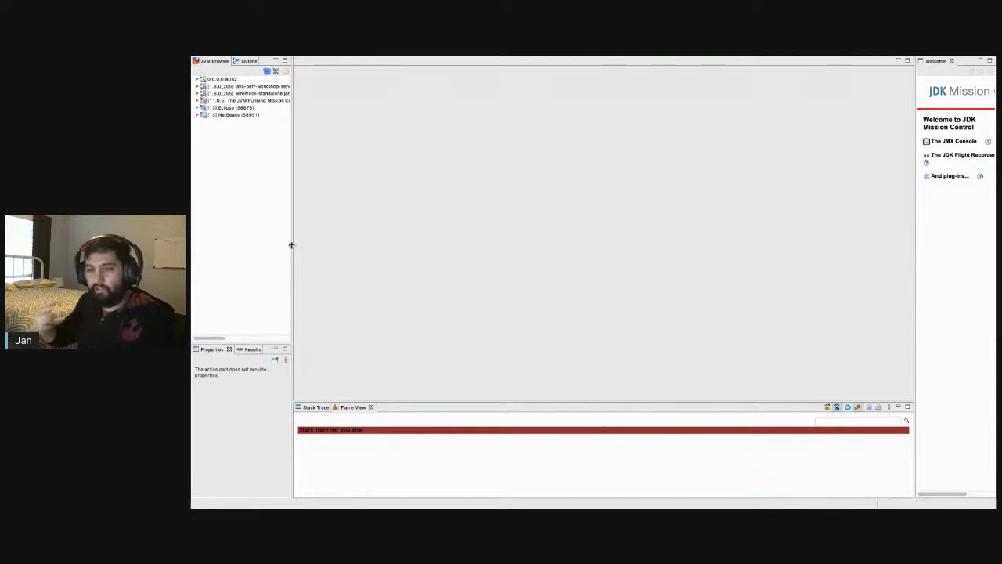
{"action": "mouse_move", "coordinate": [480, 66]}
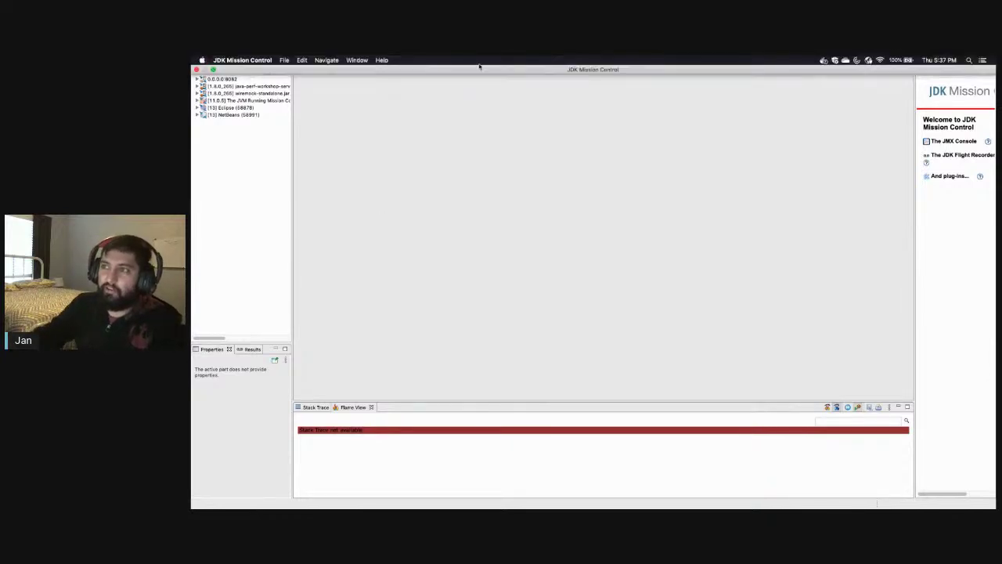
{"action": "left_click", "coordinate": [381, 59]}
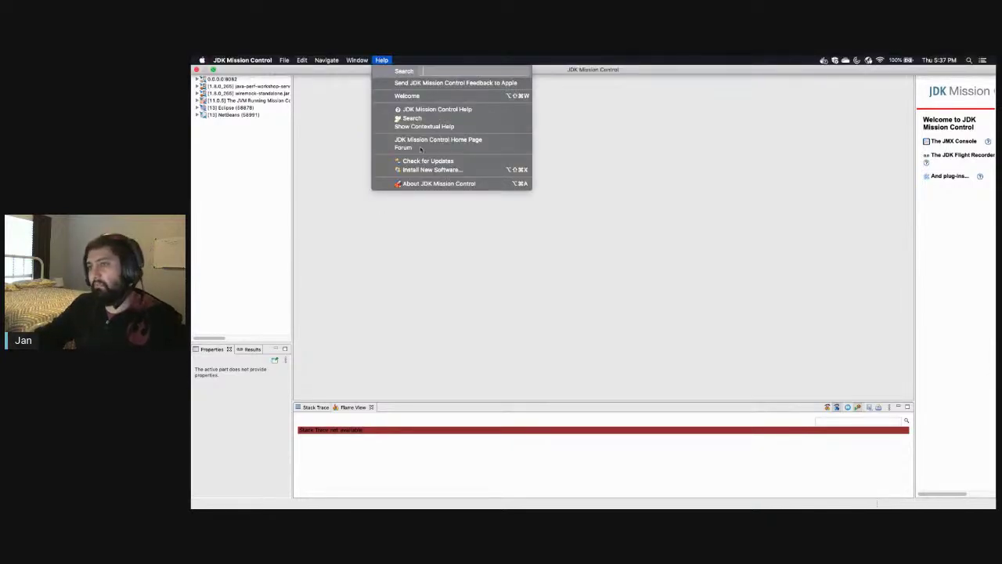
{"action": "left_click", "coordinate": [342, 193]}
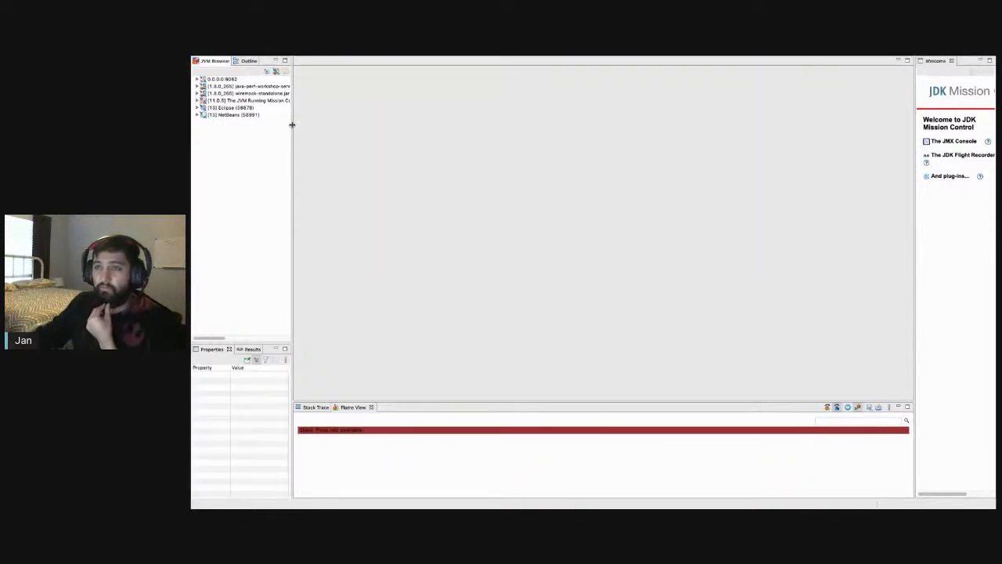
Step: Widen the JVM Browser further, expand the java-perf-workshop-server JVM, and create a heap dump of it
{"action": "left_click_drag", "start_coordinate": [291, 123], "coordinate": [346, 132]}
{"action": "left_click", "coordinate": [197, 77]}
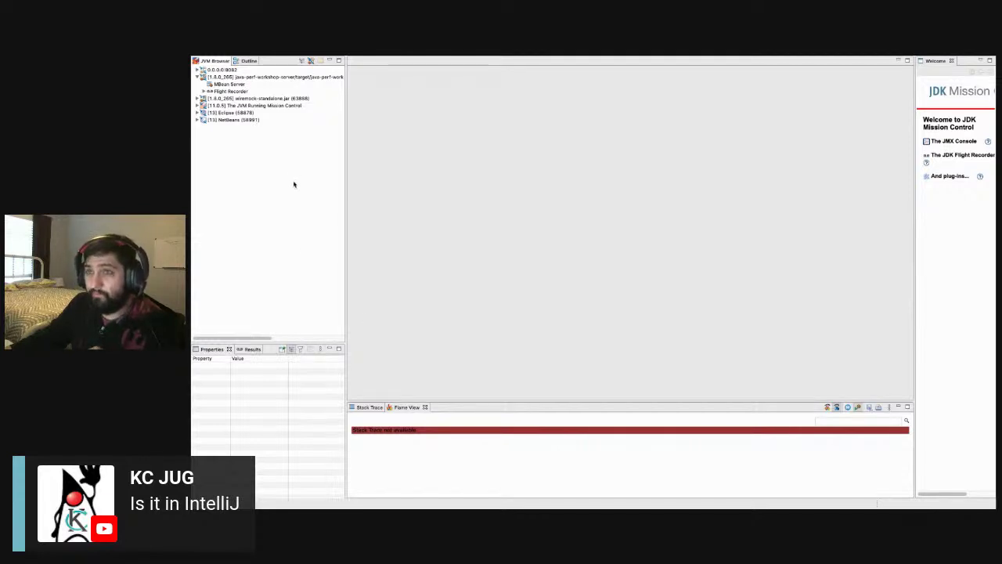
{"action": "right_click", "coordinate": [275, 77]}
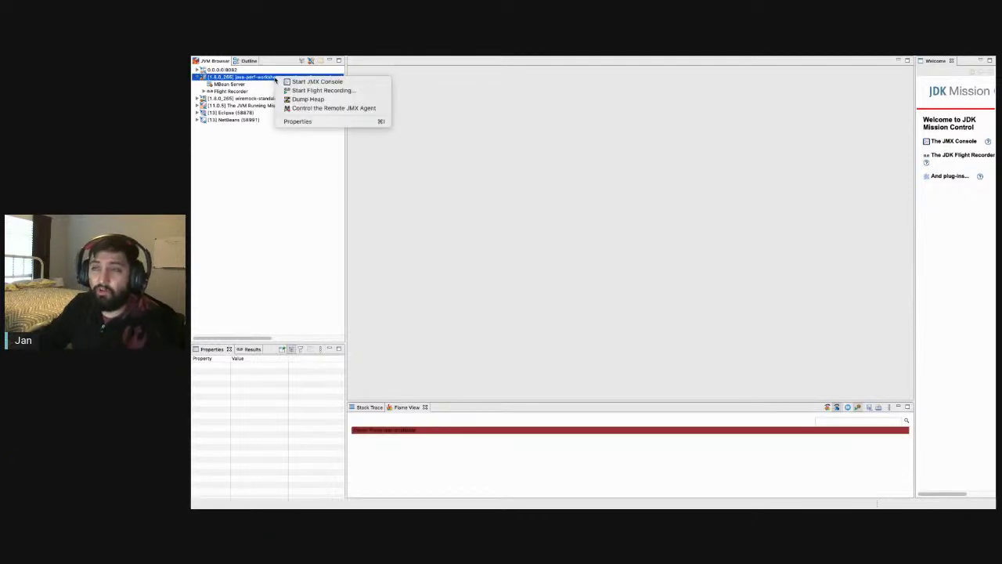
{"action": "left_click", "coordinate": [312, 99]}
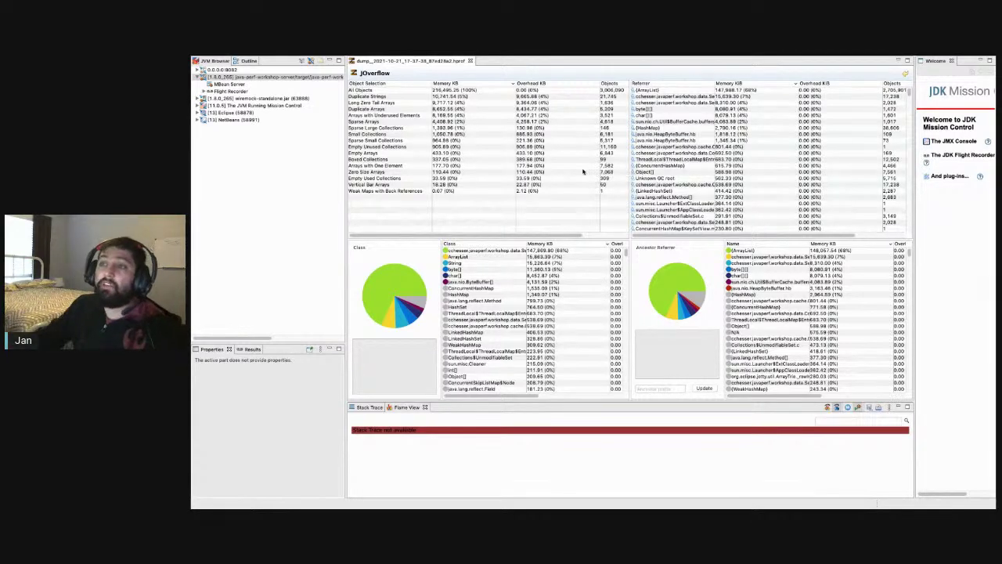
Step: Give the JOverflow report more room and inspect its Duplicate Strings and Long Zero Tail Arrays selections
{"action": "left_click_drag", "start_coordinate": [346, 204], "coordinate": [312, 203]}
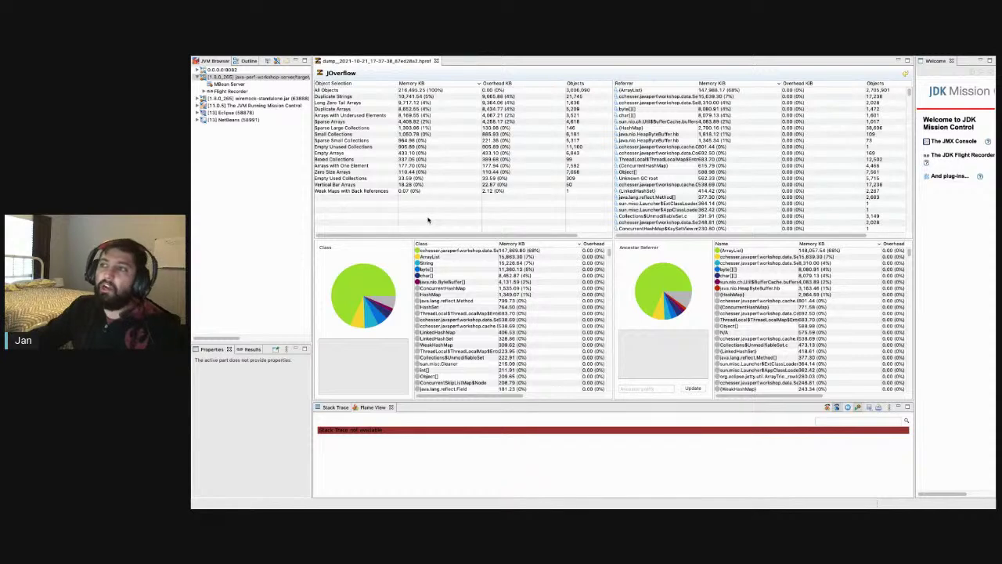
{"action": "left_click", "coordinate": [375, 96]}
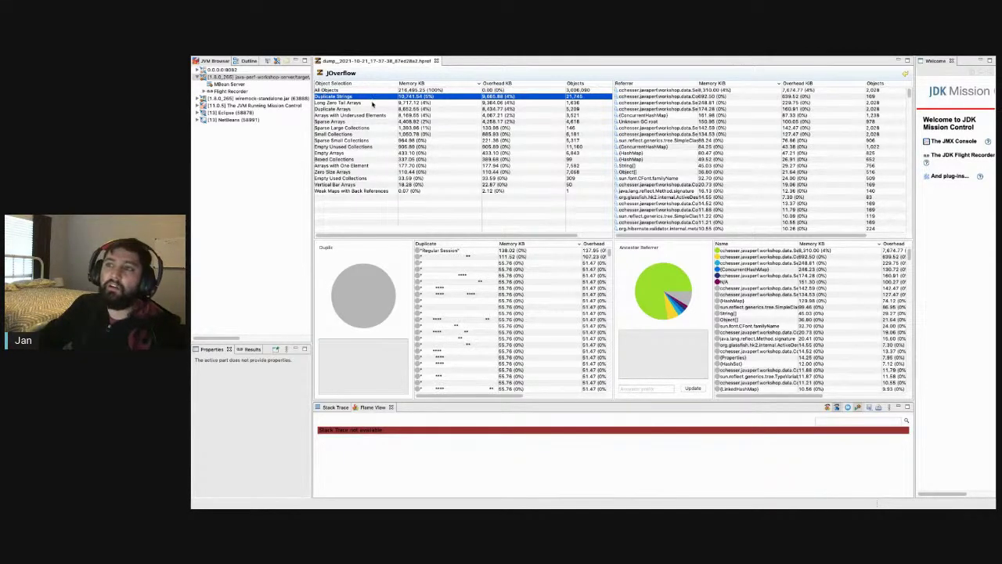
{"action": "left_click", "coordinate": [373, 103]}
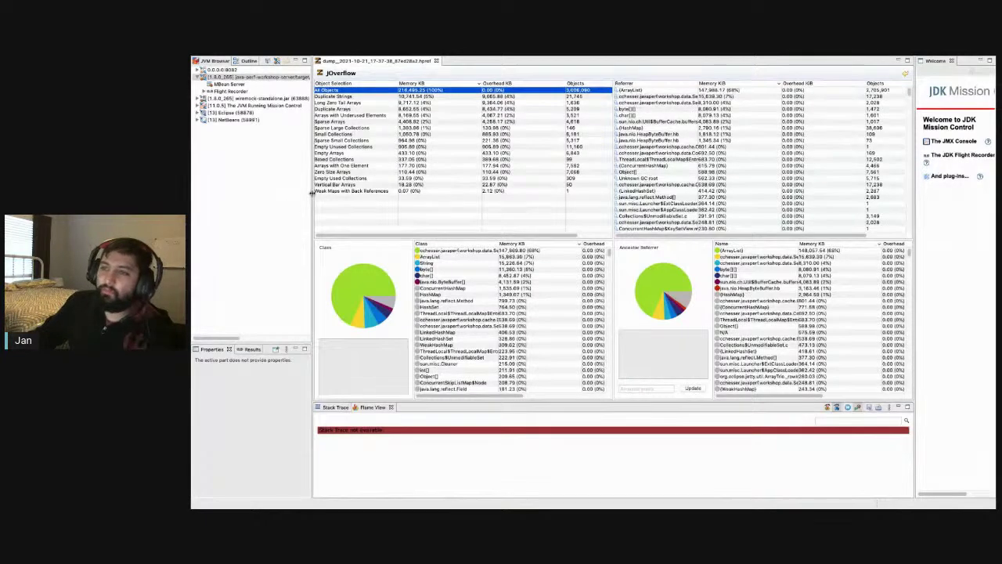
Step: Enlarge the JOverflow class table and filter all objects to the Searcher$SearchResultElement class
{"action": "left_click_drag", "start_coordinate": [310, 194], "coordinate": [296, 193]}
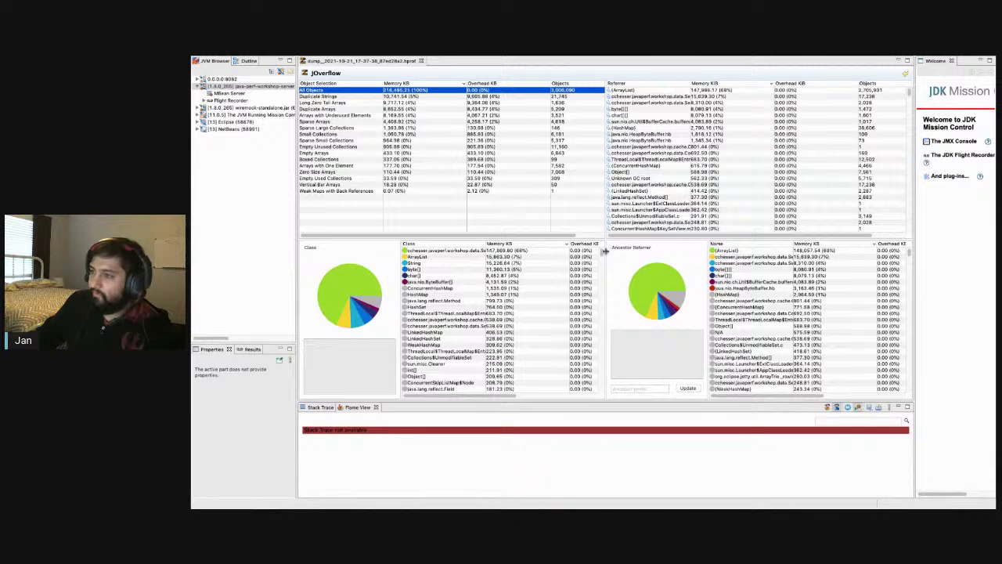
{"action": "left_click_drag", "start_coordinate": [606, 253], "coordinate": [618, 253]}
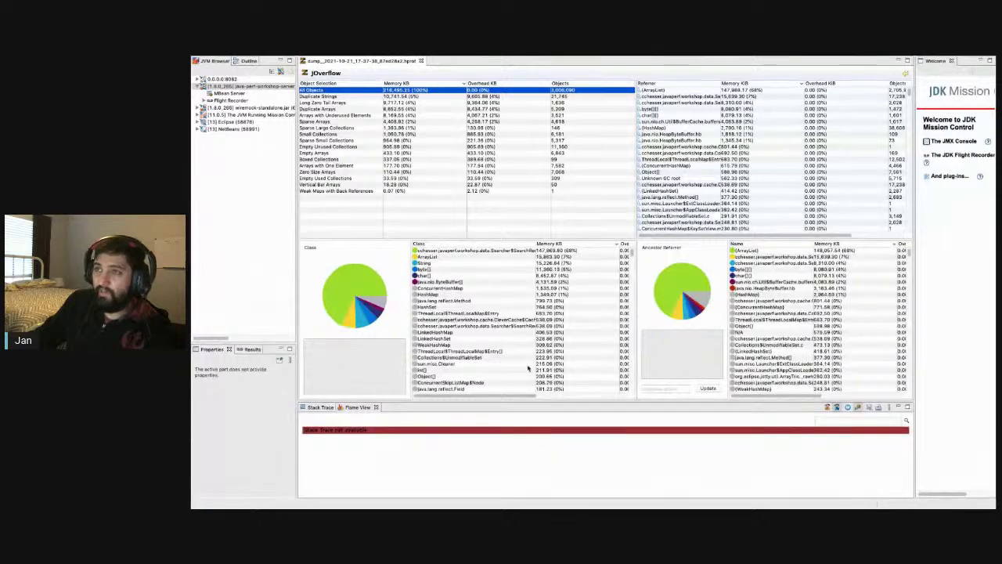
{"action": "mouse_move", "coordinate": [534, 398]}
{"action": "left_mouse_down"}
{"action": "mouse_move", "coordinate": [557, 400]}
{"action": "mouse_move", "coordinate": [540, 400]}
{"action": "left_mouse_up"}
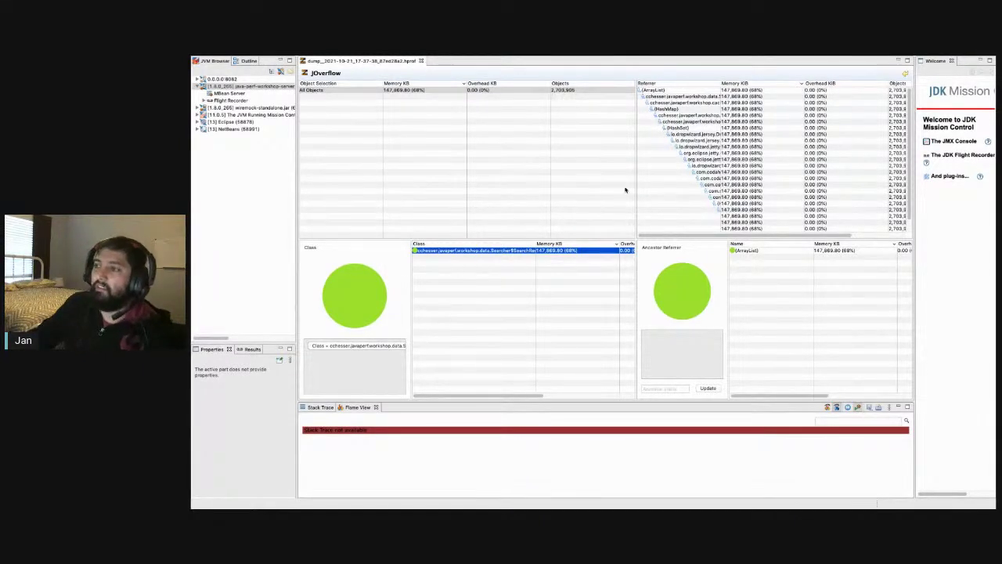
Step: Widen the Referrer column and select the CleverCache$CacheEntry.data entry in the referrer chain
{"action": "left_click_drag", "start_coordinate": [635, 173], "coordinate": [523, 173]}
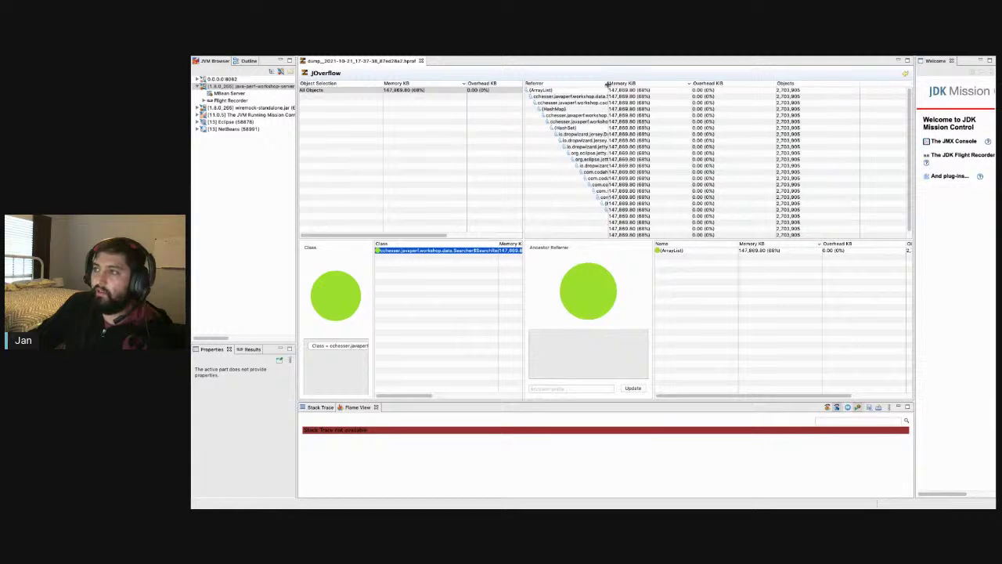
{"action": "left_click_drag", "start_coordinate": [608, 84], "coordinate": [739, 106]}
{"action": "scroll", "coordinate": [695, 149], "scroll_direction": "down", "scroll_amount": 1}
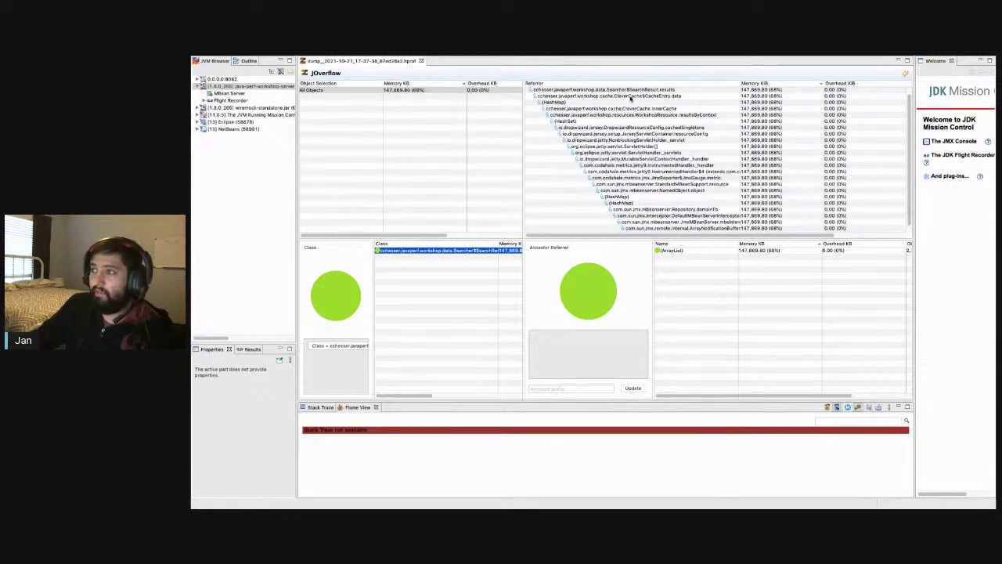
{"action": "left_click", "coordinate": [631, 96]}
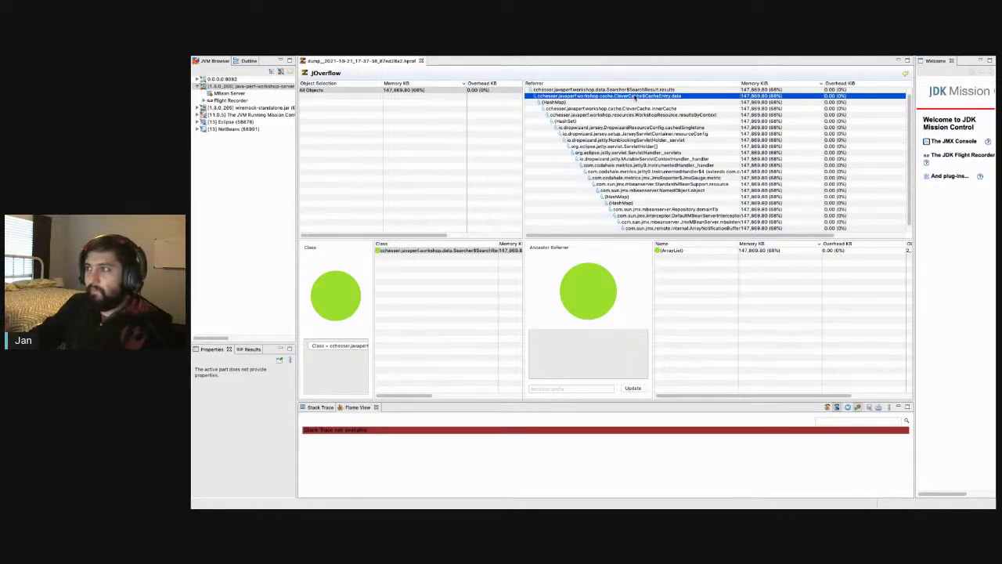
Step: Reset the JOverflow filters and narrow Duplicate Strings to "Regular Session" referenced by the Searcher$SearchResultElement.sessionType ancestor
{"action": "left_click", "coordinate": [907, 76]}
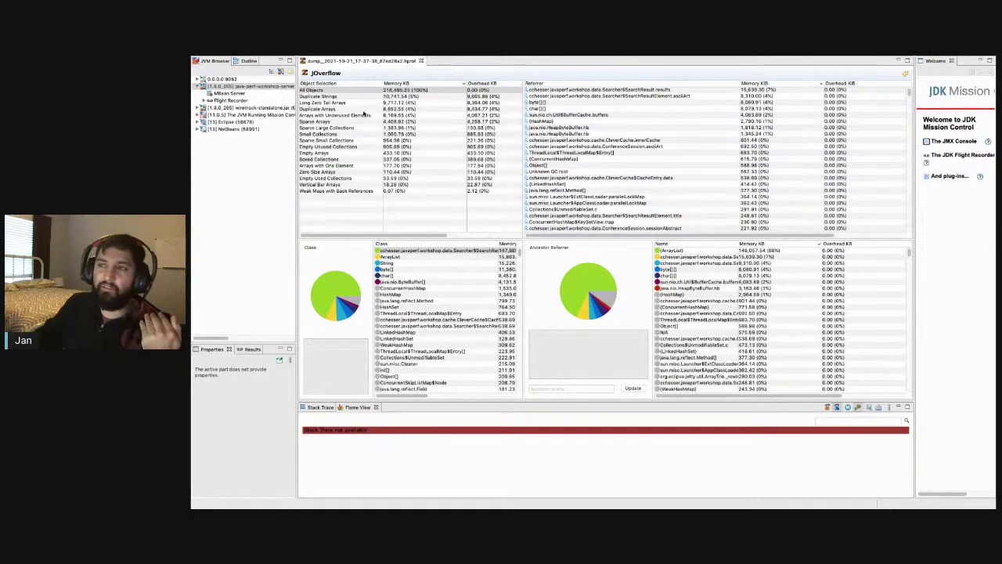
{"action": "left_click", "coordinate": [362, 96]}
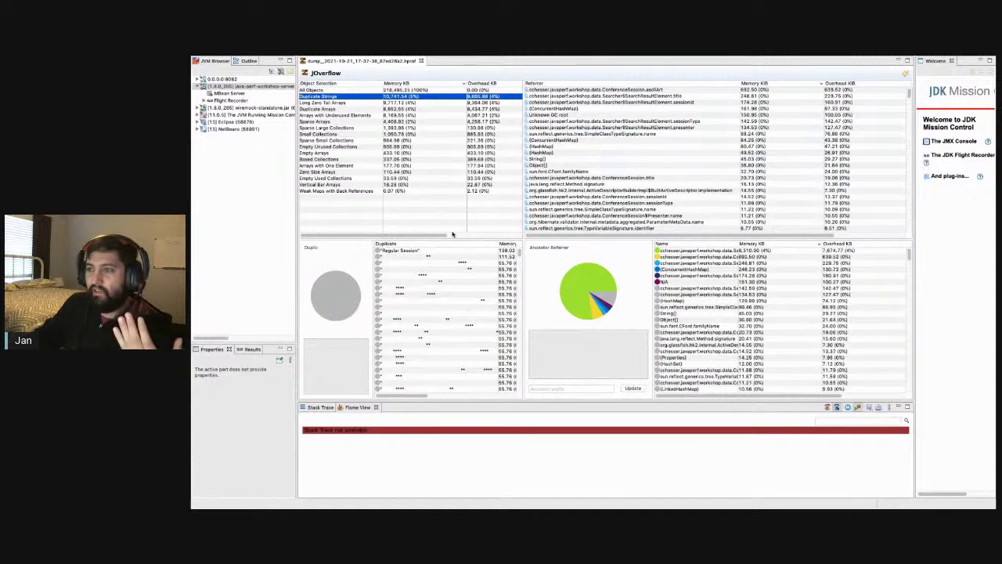
{"action": "left_click", "coordinate": [457, 249]}
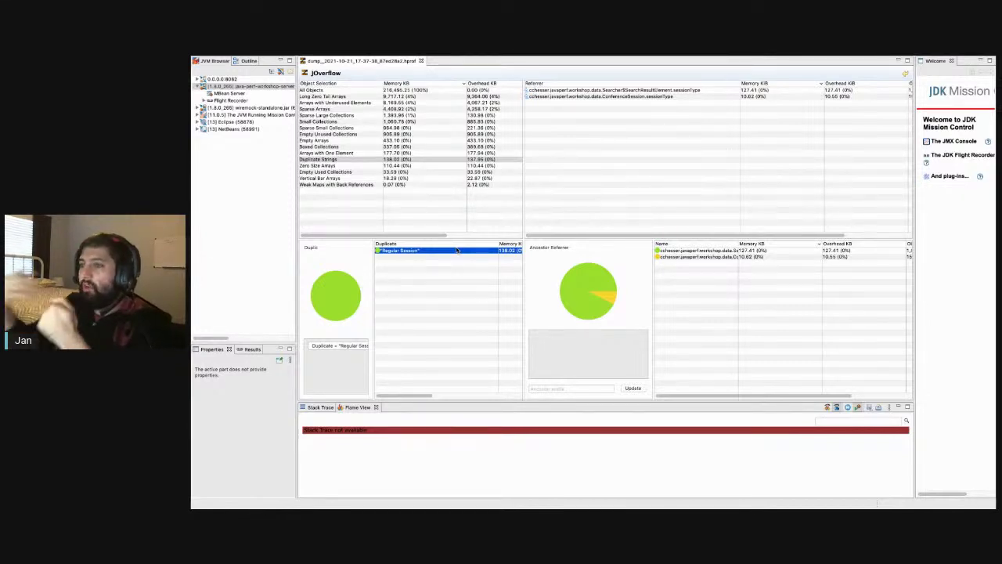
{"action": "left_click", "coordinate": [691, 252]}
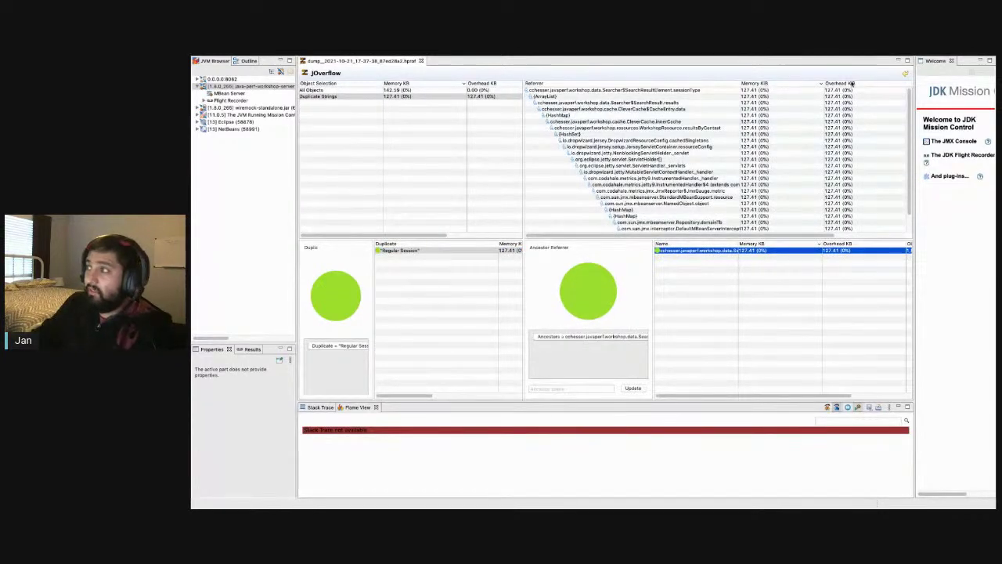
Step: Reset to All Objects, filter by the Searcher$SearchResultElement class, and widen the class table to show its full name
{"action": "left_click", "coordinate": [379, 201]}
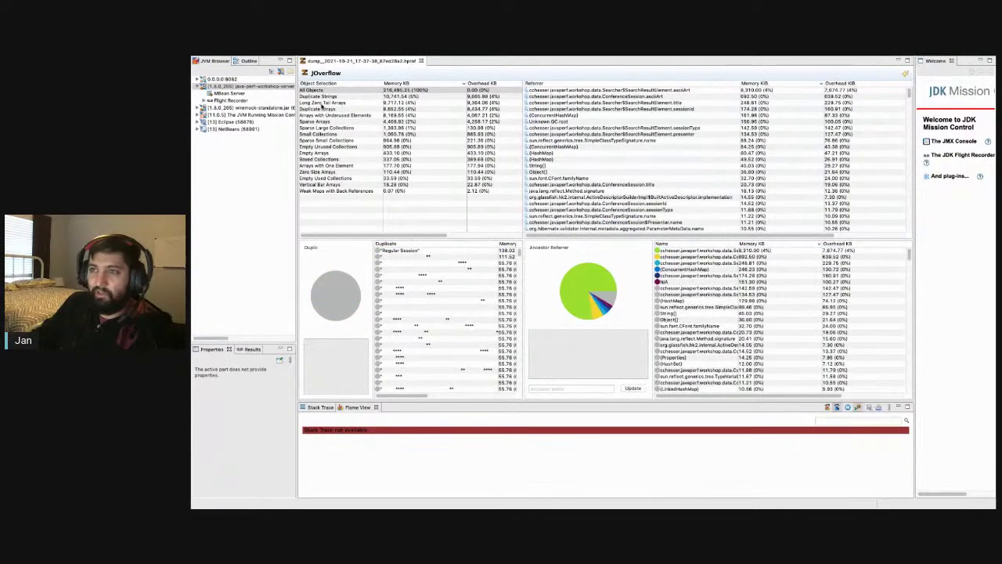
{"action": "left_click", "coordinate": [337, 90]}
{"action": "left_click", "coordinate": [450, 251]}
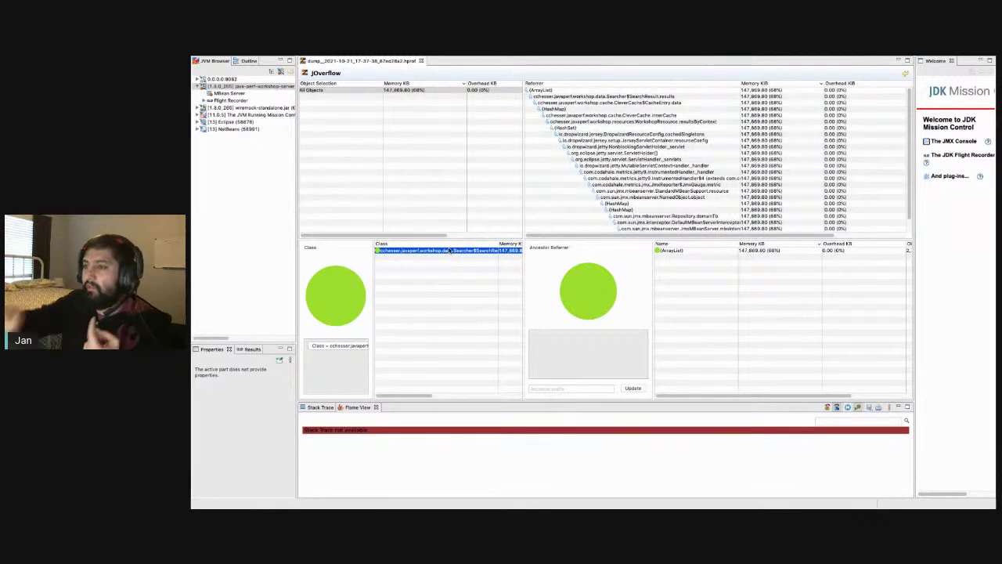
{"action": "left_click_drag", "start_coordinate": [523, 239], "coordinate": [594, 245]}
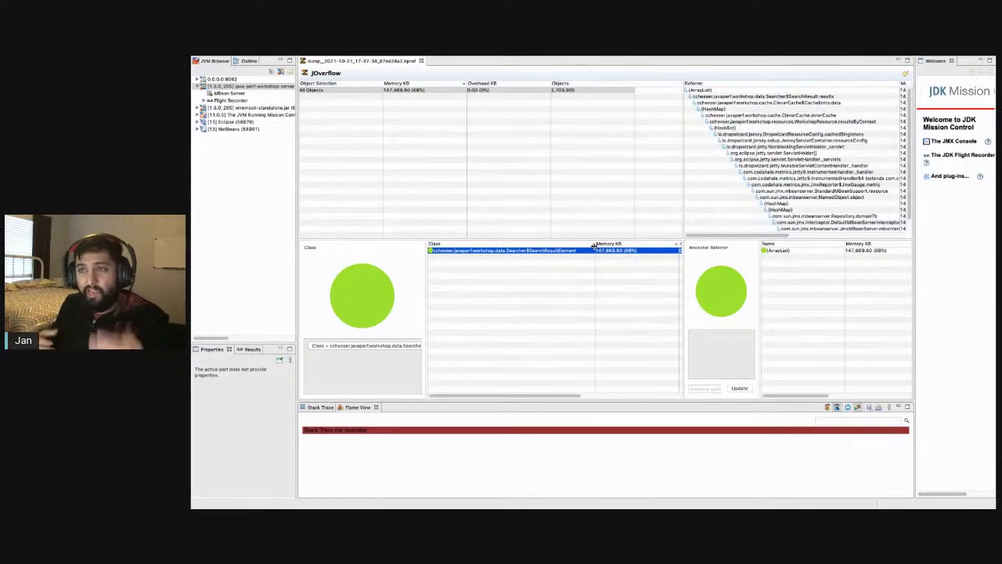
Step: Open the JOverflow Instances view and widen its pane to show the instance names and values
{"action": "left_click", "coordinate": [357, 60]}
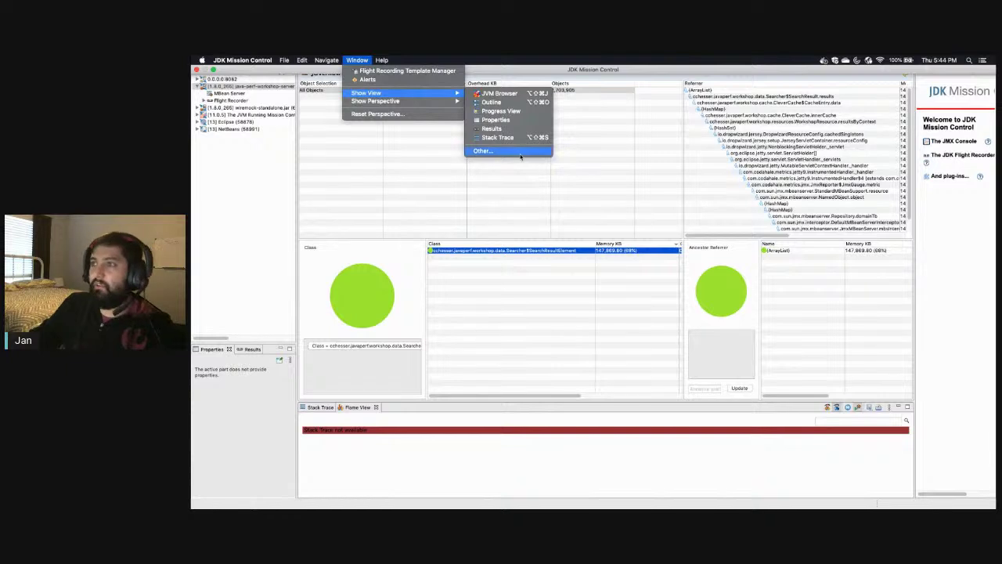
{"action": "left_click", "coordinate": [520, 157]}
{"action": "left_click", "coordinate": [520, 210]}
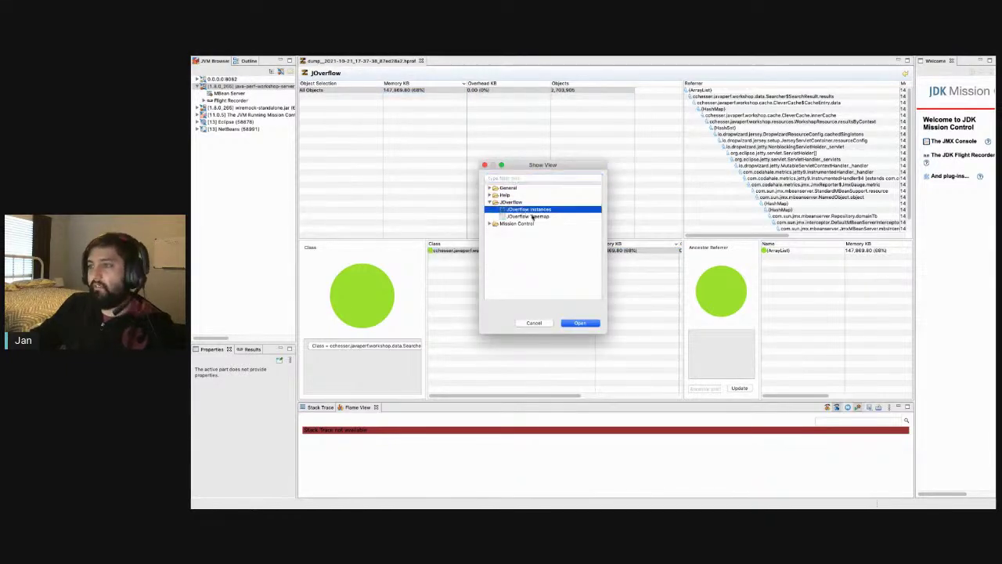
{"action": "left_click", "coordinate": [588, 325]}
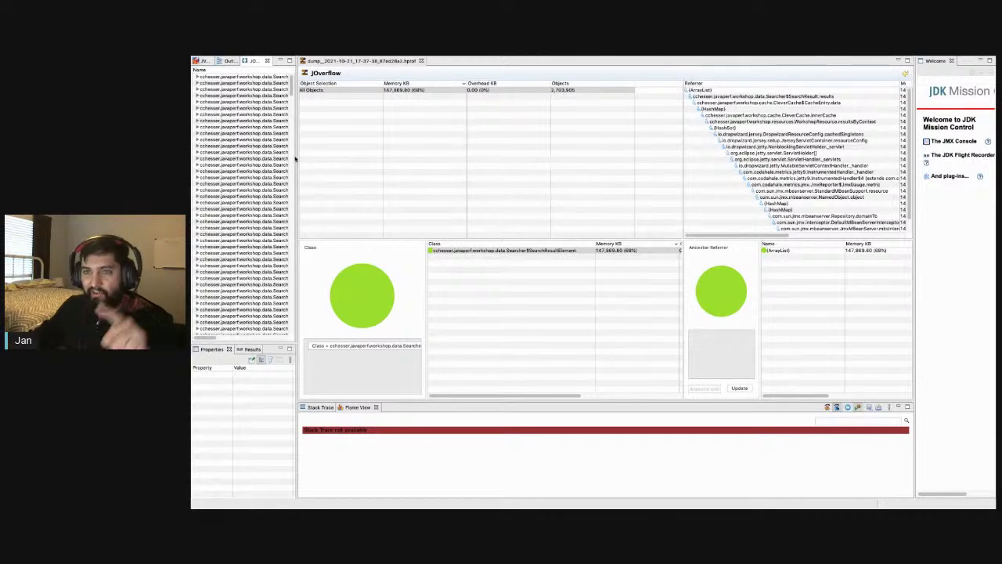
{"action": "left_click_drag", "start_coordinate": [295, 159], "coordinate": [356, 158]}
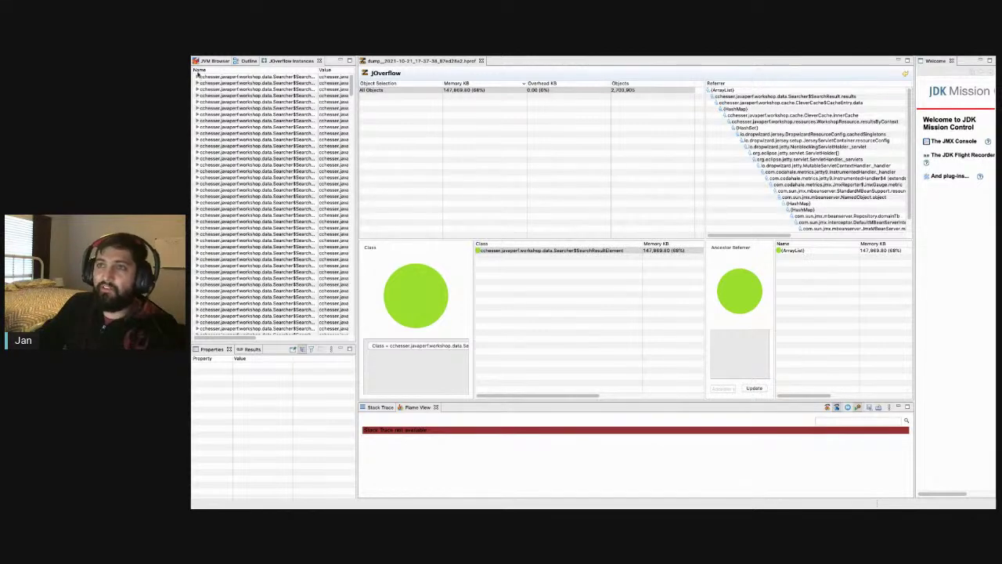
Step: Expand the first SearchResultElement instance and widen the JOverflow Instances pane to show its field values
{"action": "left_click", "coordinate": [196, 77]}
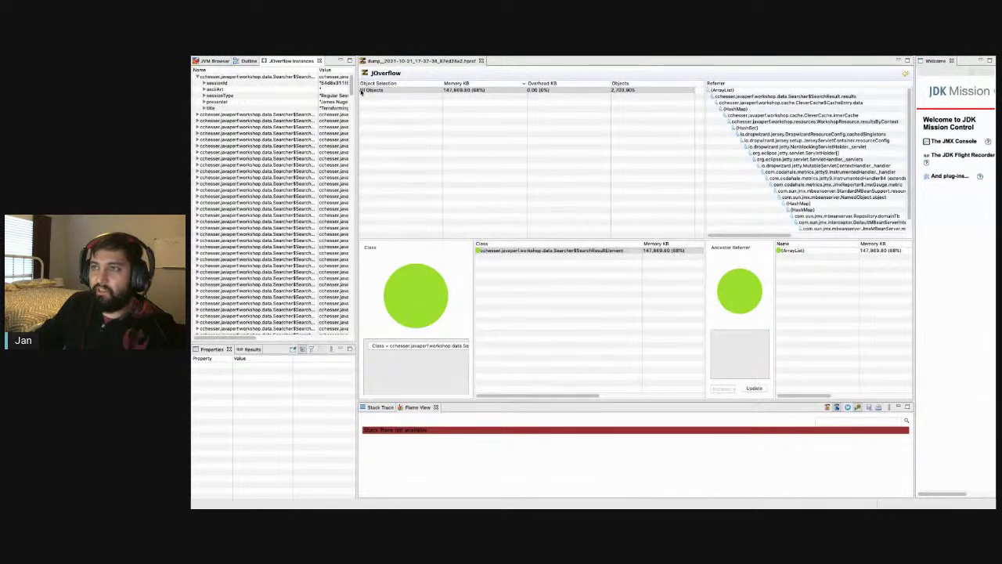
{"action": "left_click_drag", "start_coordinate": [357, 92], "coordinate": [439, 95]}
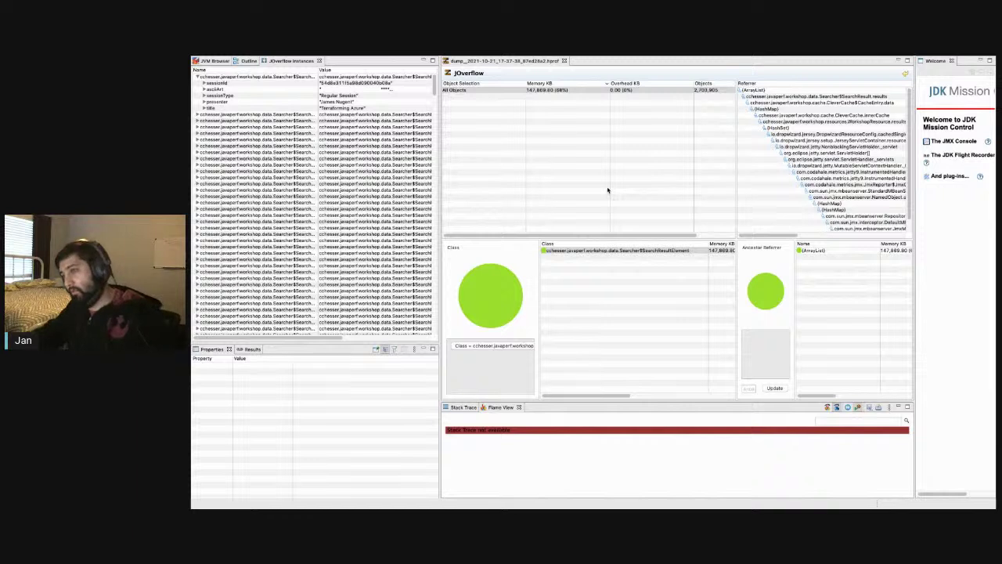
{"action": "left_click", "coordinate": [607, 190]}
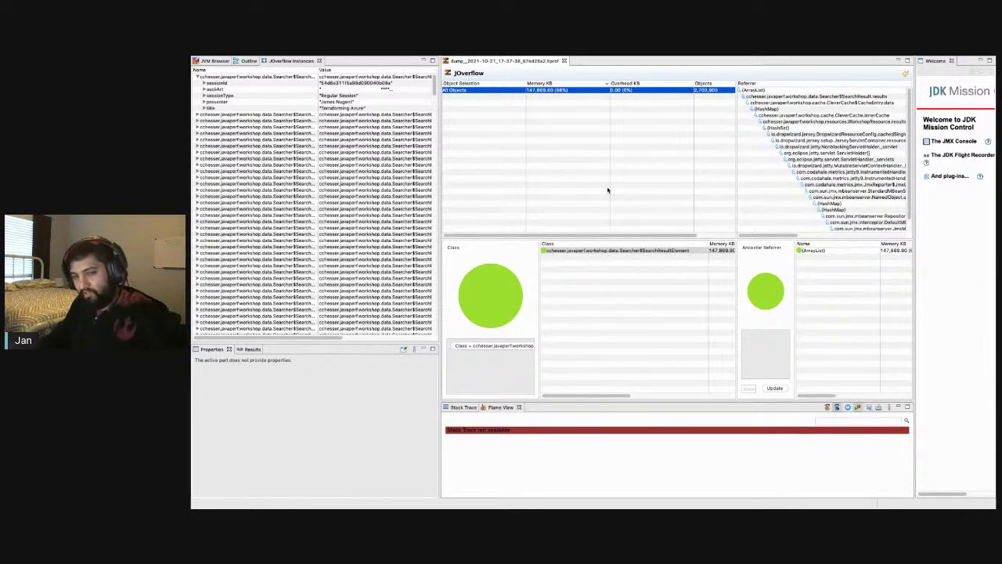
Step: Switch to Eclipse Memory Analyzer and open the kcjug.hprof heap dump from the java-perf-workshop folder
{"action": "key", "text": "ctrl+Right"}
{"action": "key", "text": "ctrl+Right"}
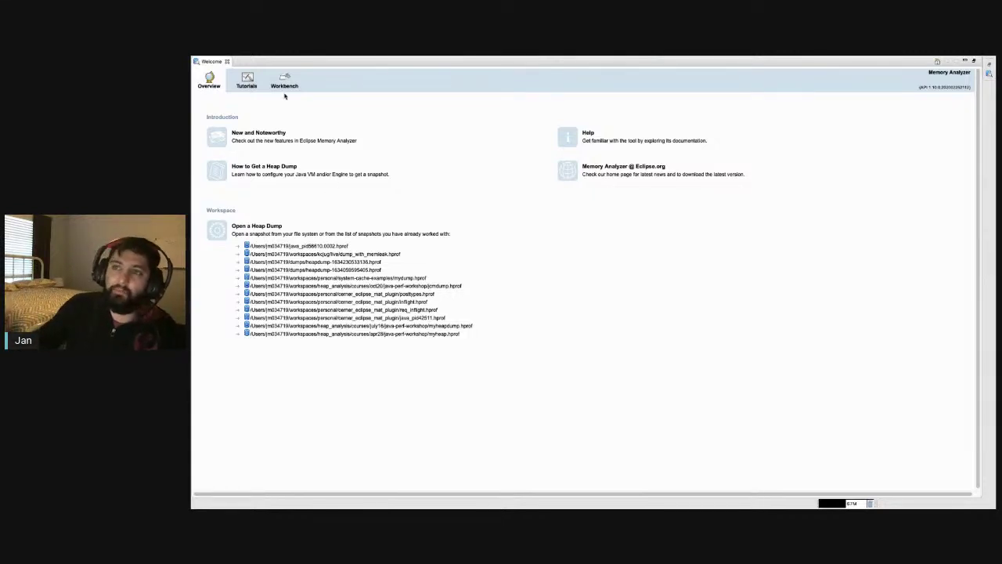
{"action": "mouse_move", "coordinate": [260, 57]}
{"action": "left_click", "coordinate": [297, 60]}
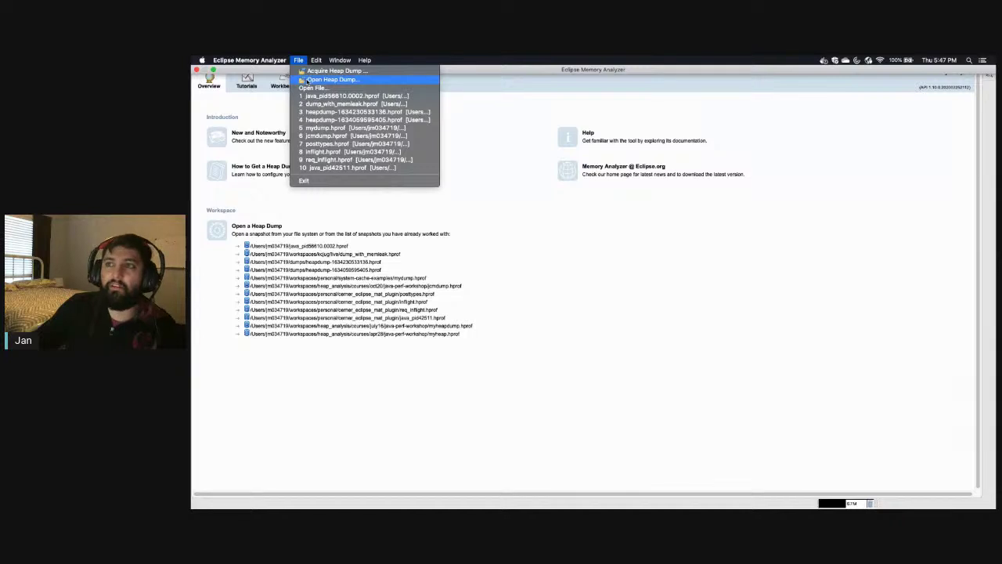
{"action": "left_click", "coordinate": [309, 81]}
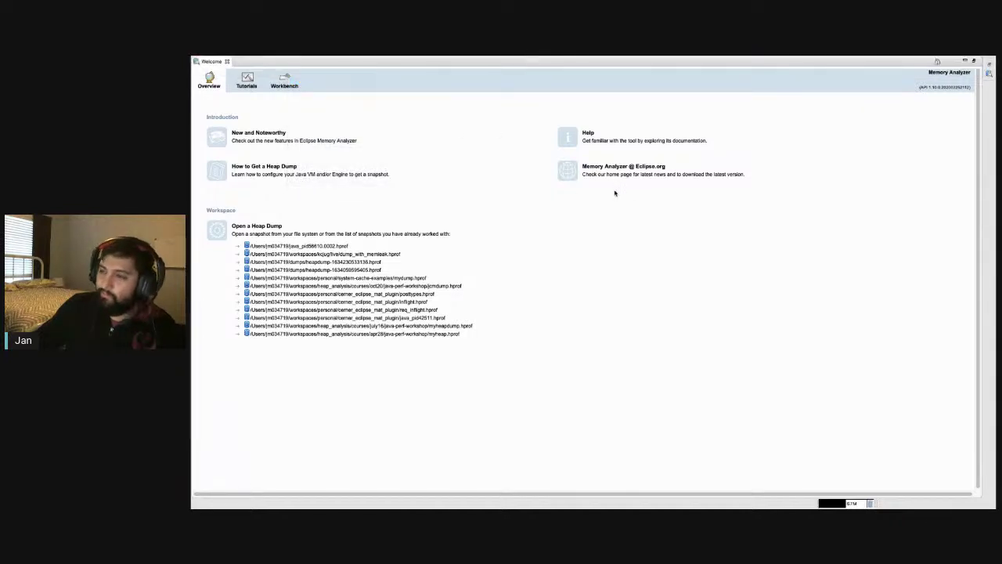
{"action": "left_click", "coordinate": [486, 139]}
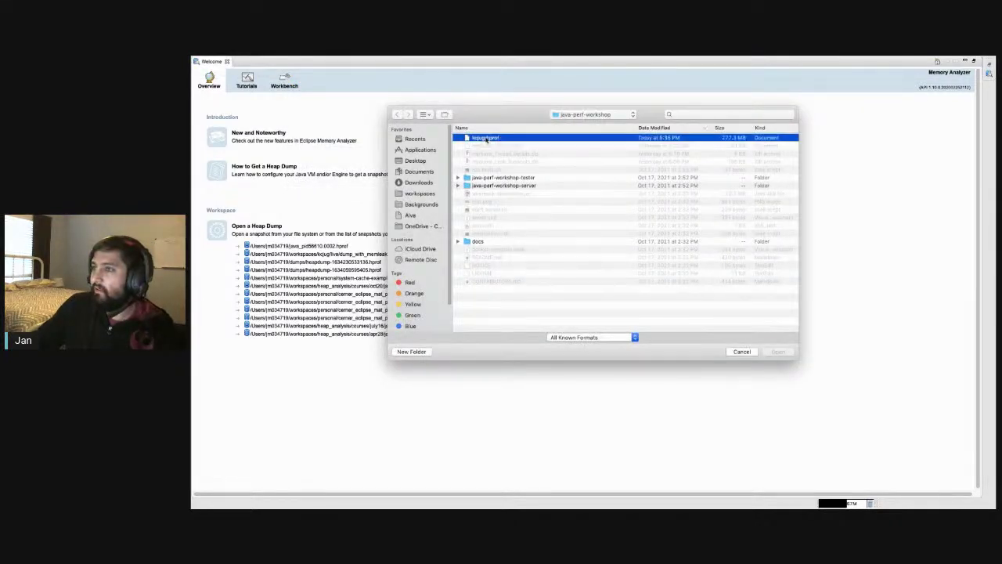
{"action": "left_click", "coordinate": [779, 351]}
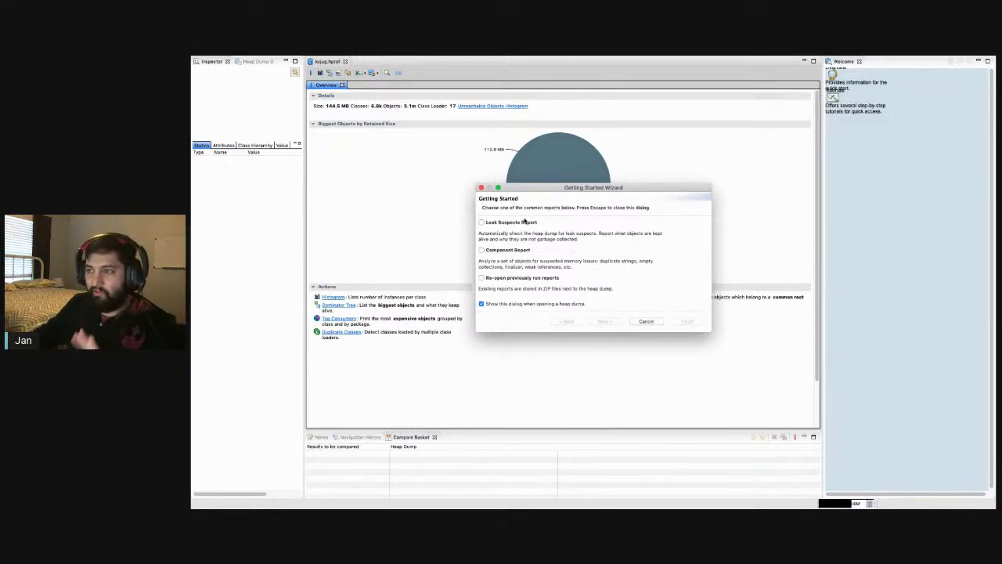
Step: Run the Leak Suspects report, examine the InstrumentedHandler described in Problem Suspect 1, and close the report
{"action": "left_click", "coordinate": [526, 223]}
{"action": "left_click", "coordinate": [700, 321]}
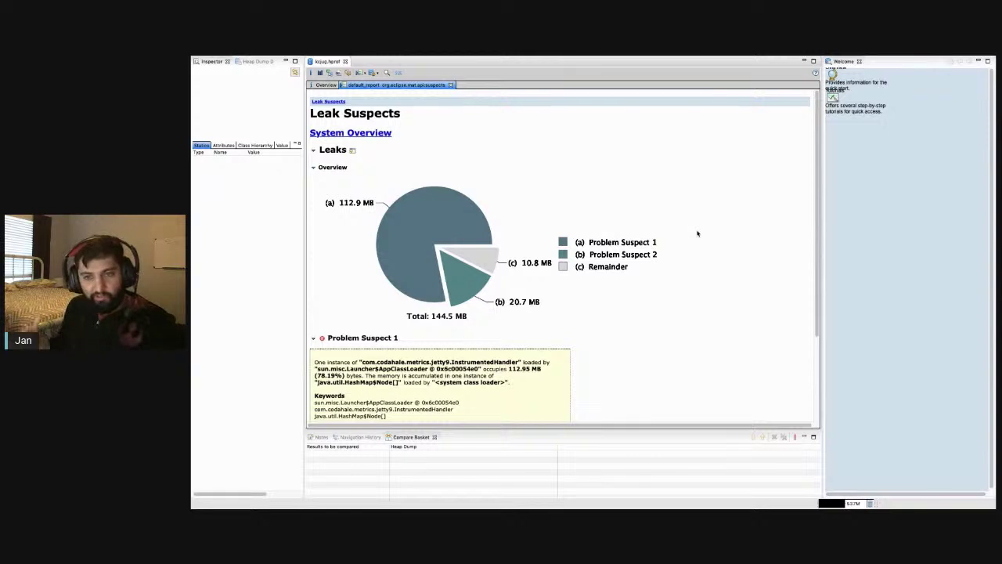
{"action": "scroll", "coordinate": [697, 233], "scroll_direction": "down", "scroll_amount": 1}
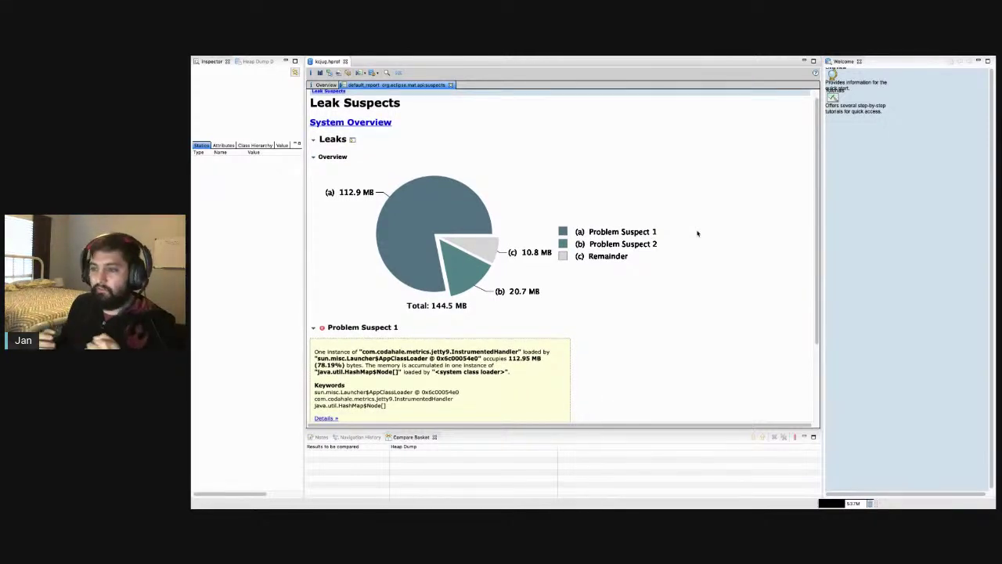
{"action": "scroll", "coordinate": [697, 235], "scroll_direction": "down", "scroll_amount": 1}
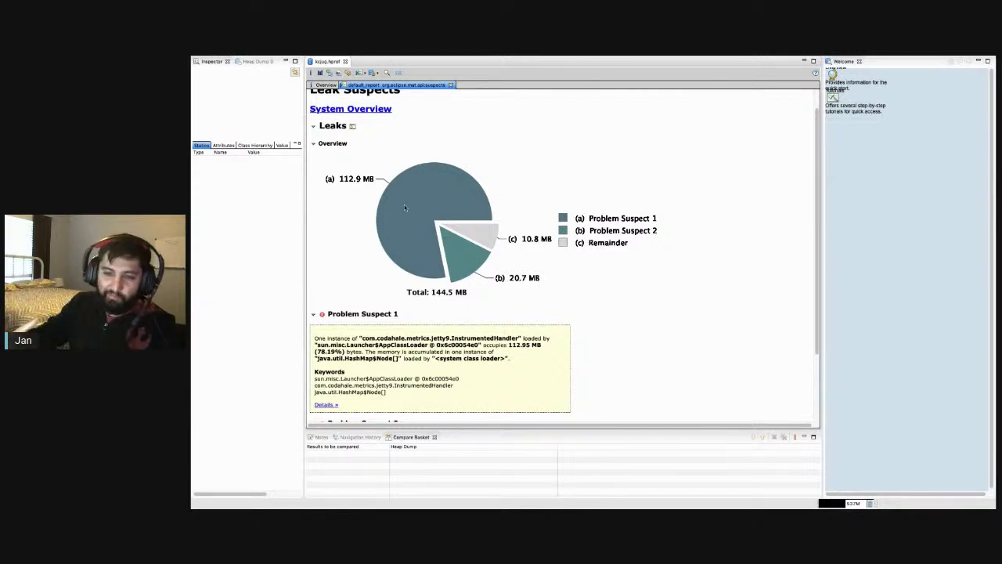
{"action": "scroll", "coordinate": [404, 204], "scroll_direction": "down", "scroll_amount": 1}
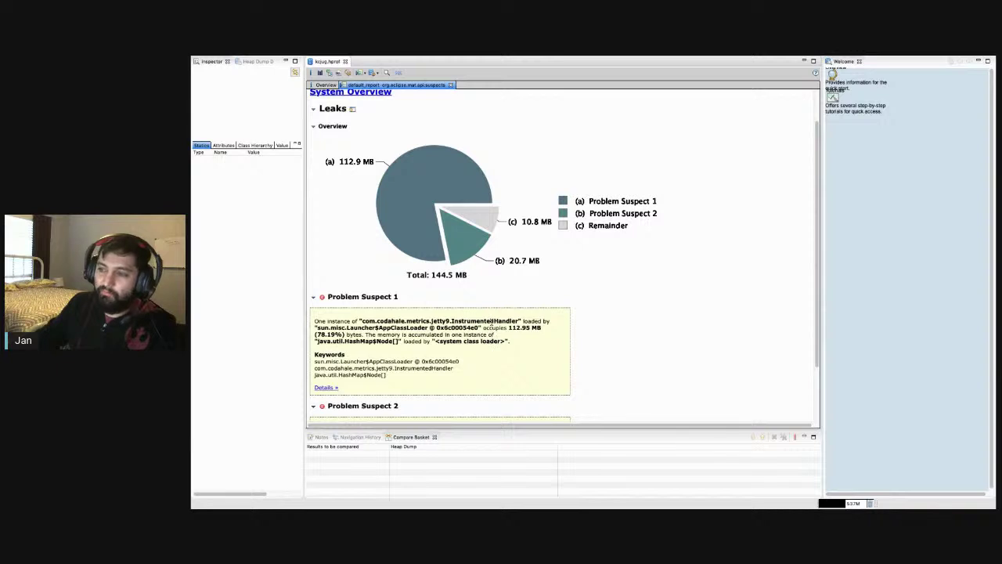
{"action": "double_click", "coordinate": [493, 321]}
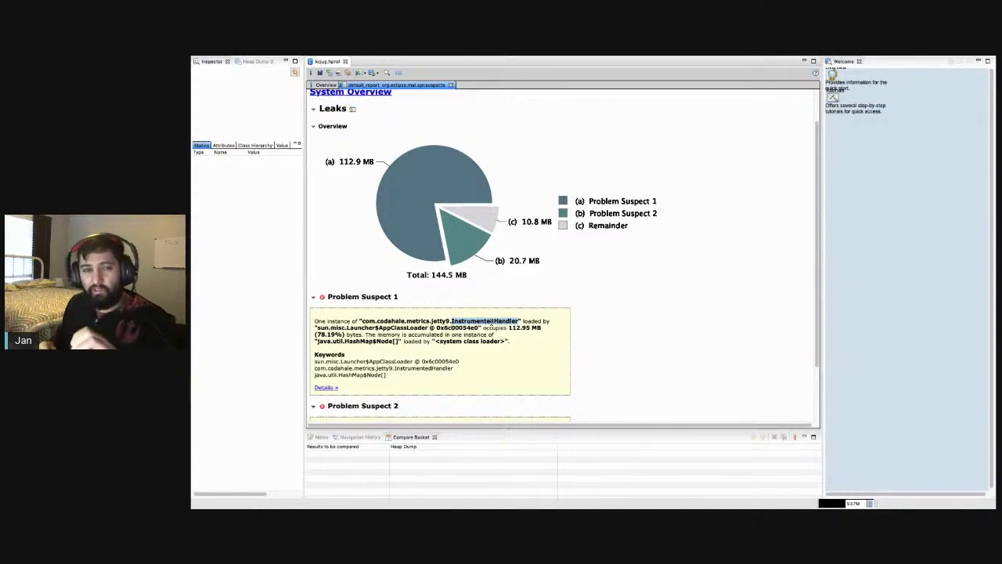
{"action": "left_click", "coordinate": [450, 85]}
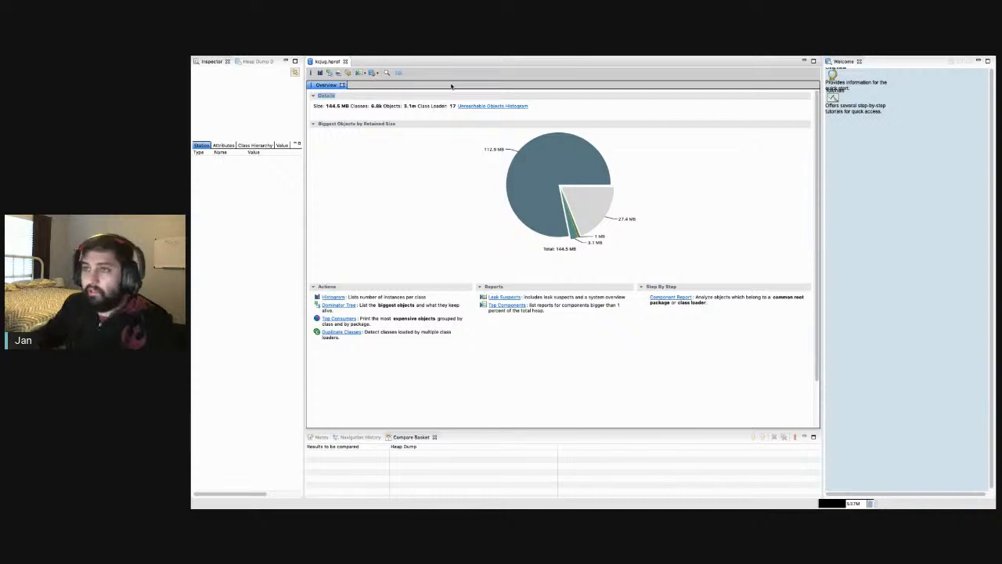
Step: Open the dominator tree and expand InstrumentedHandler through MutableServletContextHandler and ServletHandler down into the NonblockingServletHolder
{"action": "left_click", "coordinate": [330, 74]}
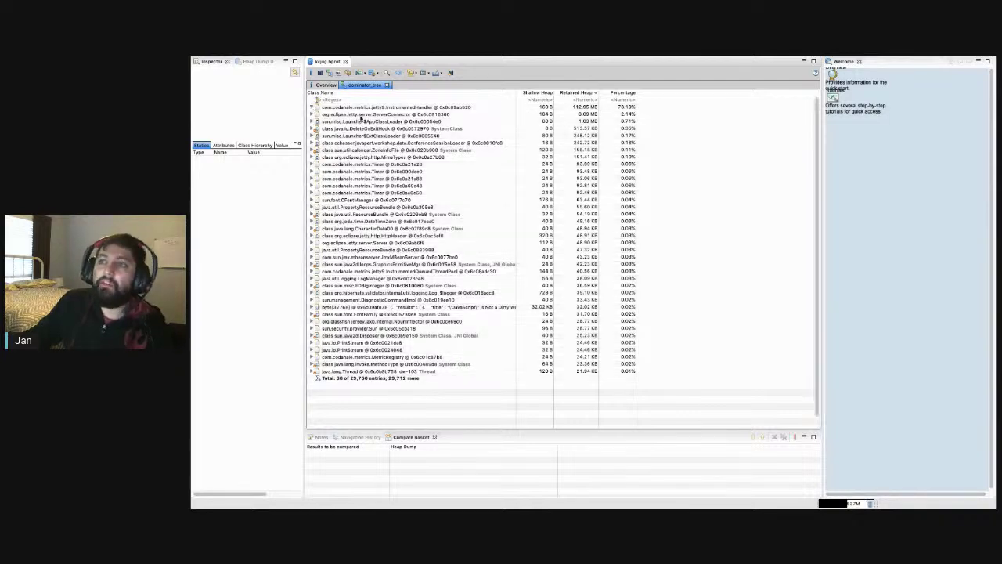
{"action": "double_click", "coordinate": [362, 116]}
{"action": "left_click", "coordinate": [416, 115]}
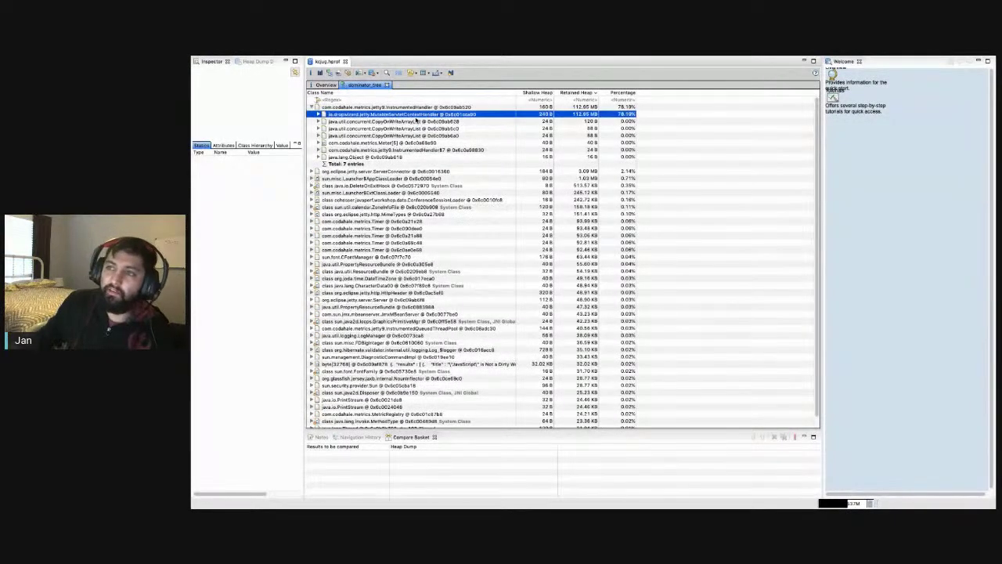
{"action": "key", "text": "Right"}
{"action": "key", "text": "Down"}
{"action": "key", "text": "Right"}
{"action": "key", "text": "Down"}
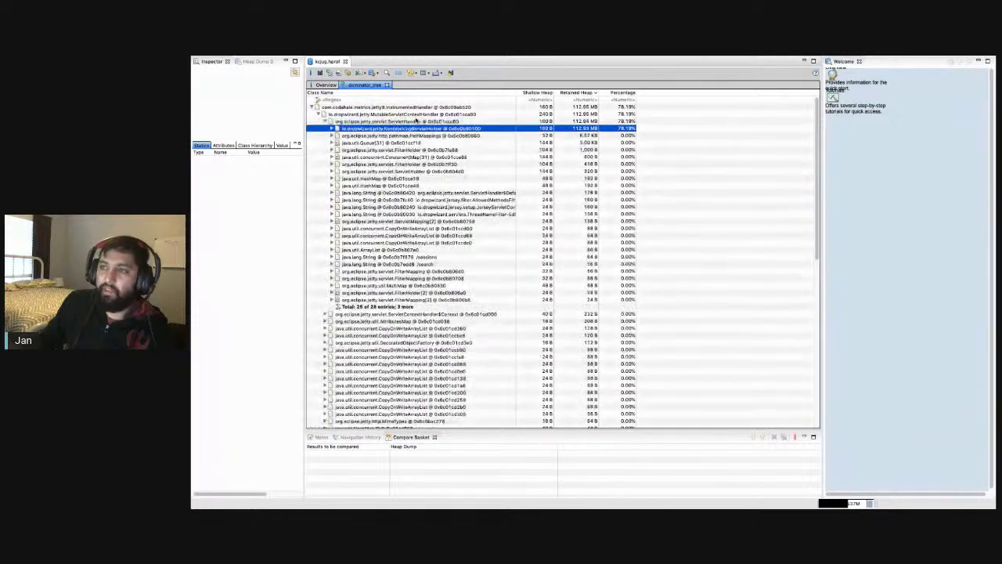
{"action": "key", "text": "Right"}
{"action": "key", "text": "Down"}
{"action": "key", "text": "Right"}
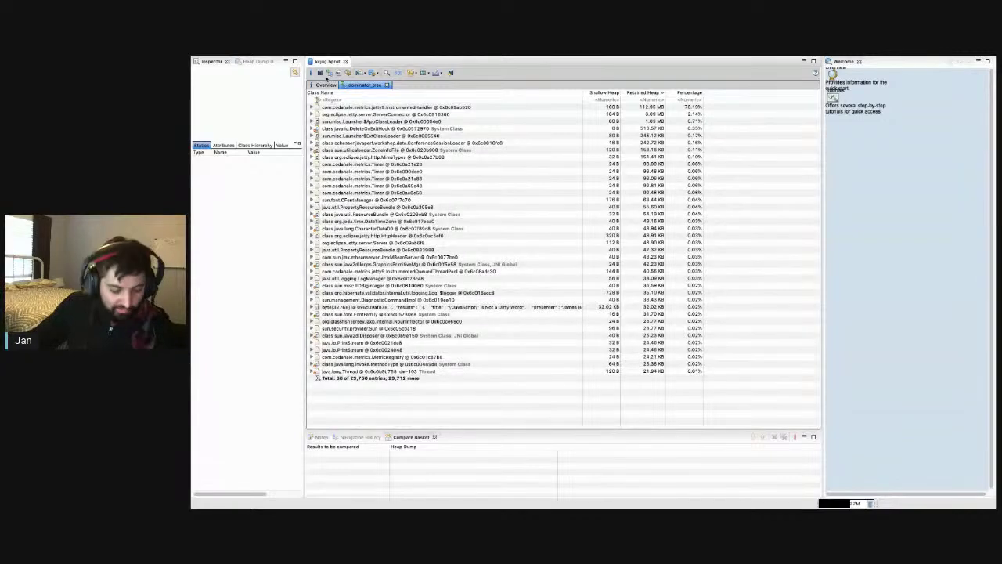
Step: From the class histogram with a widened Class Name column, list the Searcher$SearchResultElement objects with incoming references
{"action": "left_click", "coordinate": [322, 74]}
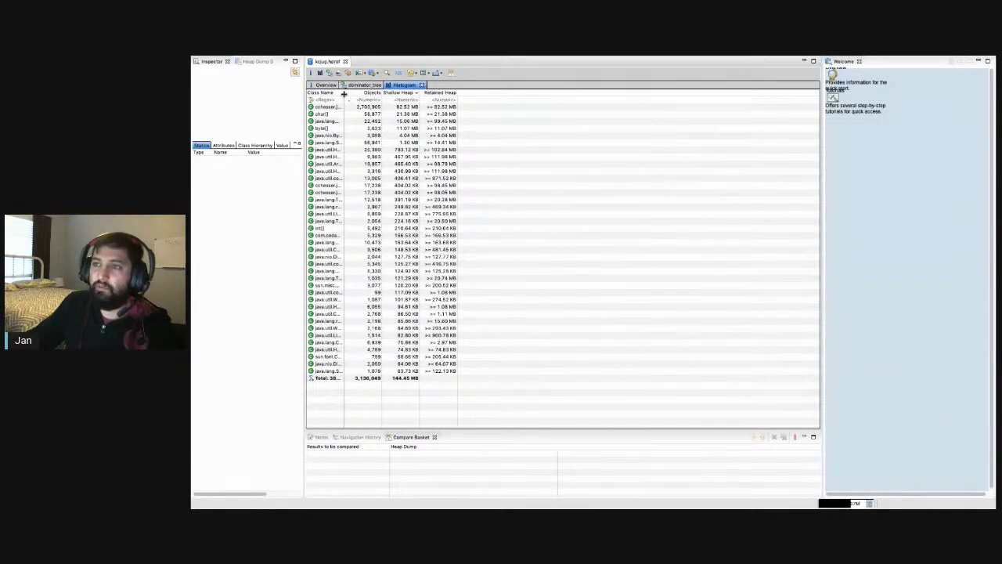
{"action": "left_click_drag", "start_coordinate": [344, 95], "coordinate": [477, 96]}
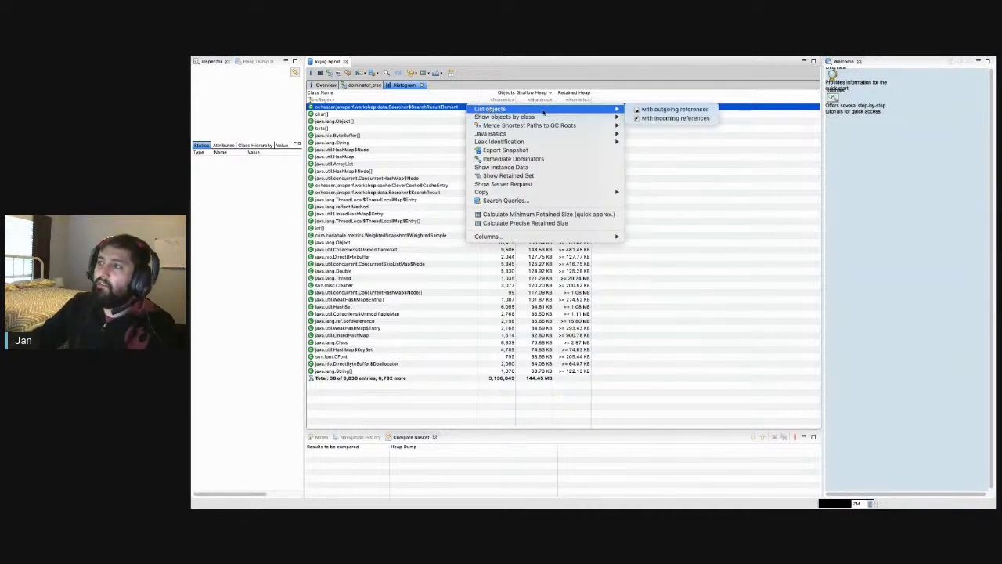
{"action": "left_click", "coordinate": [678, 117]}
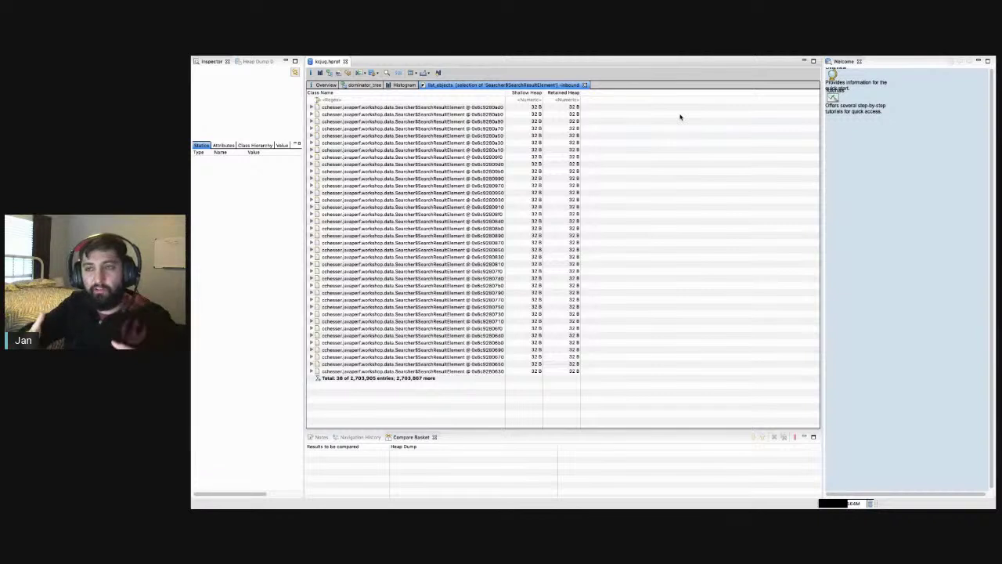
Step: Expand the first SearchResultElement's incoming references down to CleverCache$CacheEntry and widen the Class Name column to fit
{"action": "left_click", "coordinate": [313, 107]}
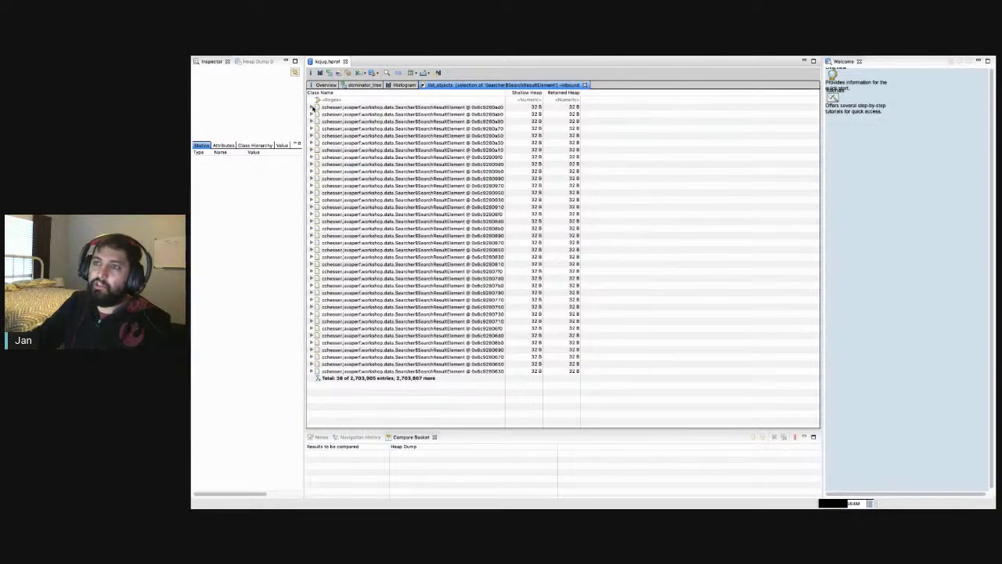
{"action": "left_click", "coordinate": [319, 114]}
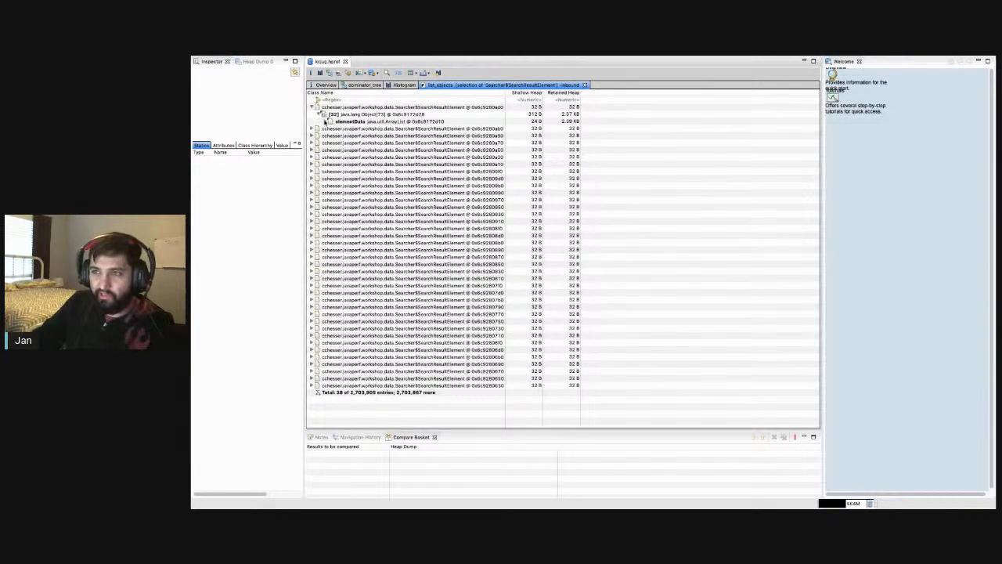
{"action": "left_click", "coordinate": [326, 122]}
{"action": "double_click", "coordinate": [469, 128]}
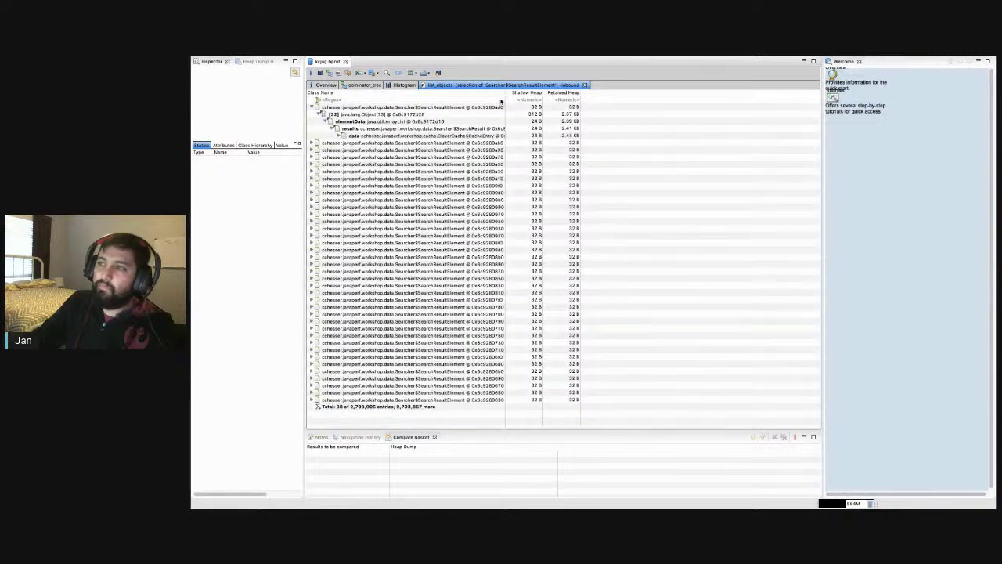
{"action": "double_click", "coordinate": [505, 93]}
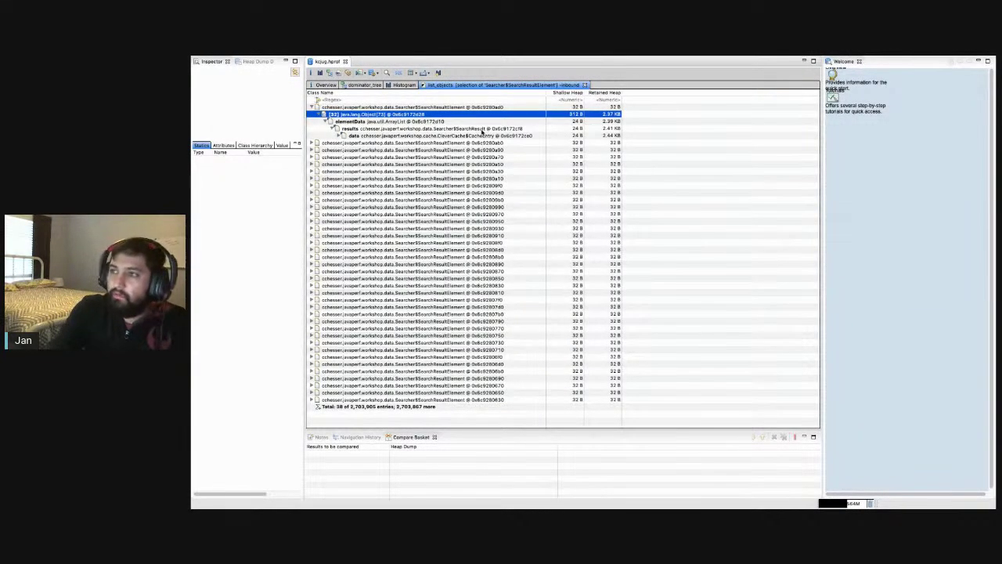
Step: Trace the references from SearchResult and CacheEntry up to the containing HashMap$Node array, and collapse the first SearchResultElement
{"action": "left_click_drag", "start_coordinate": [470, 107], "coordinate": [470, 132]}
{"action": "left_click", "coordinate": [471, 130]}
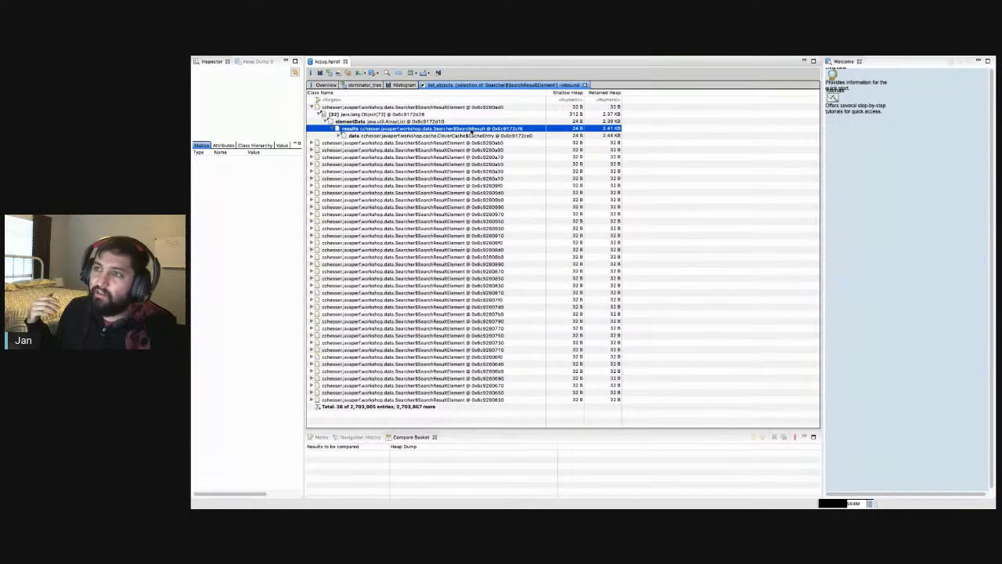
{"action": "left_click", "coordinate": [476, 137]}
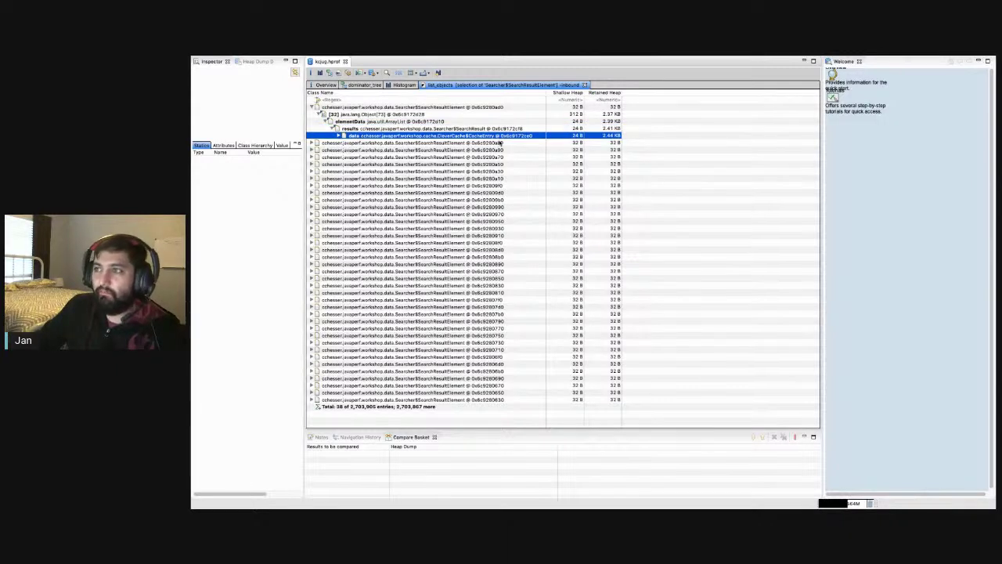
{"action": "key", "text": "Right"}
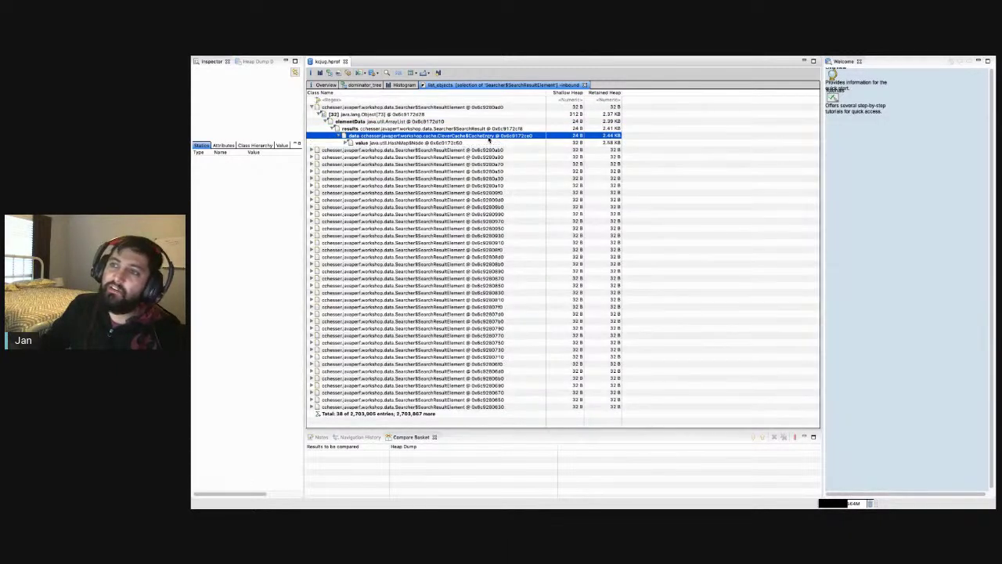
{"action": "key", "text": "Down"}
{"action": "key", "text": "Right"}
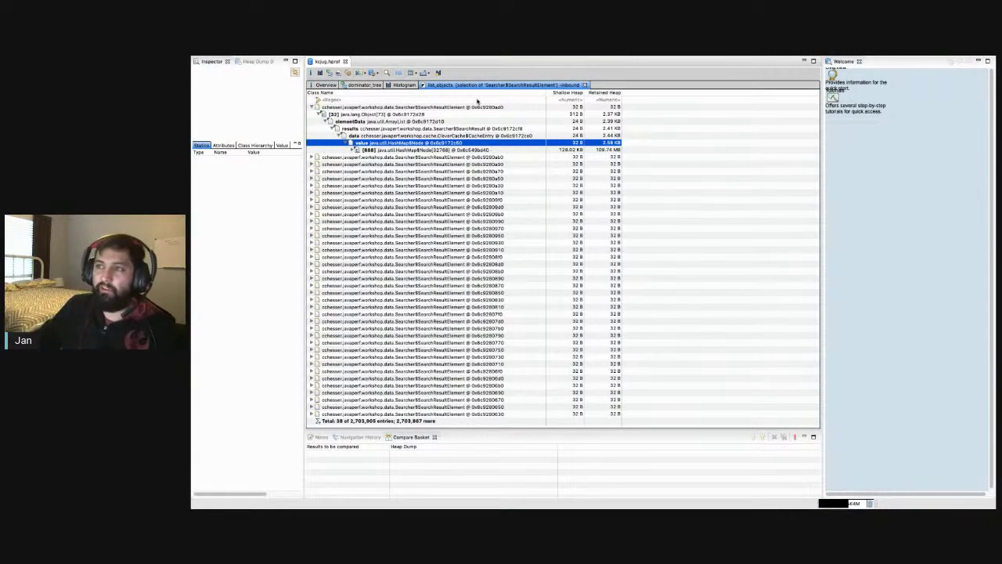
{"action": "left_click", "coordinate": [475, 109]}
{"action": "key", "text": "Left"}
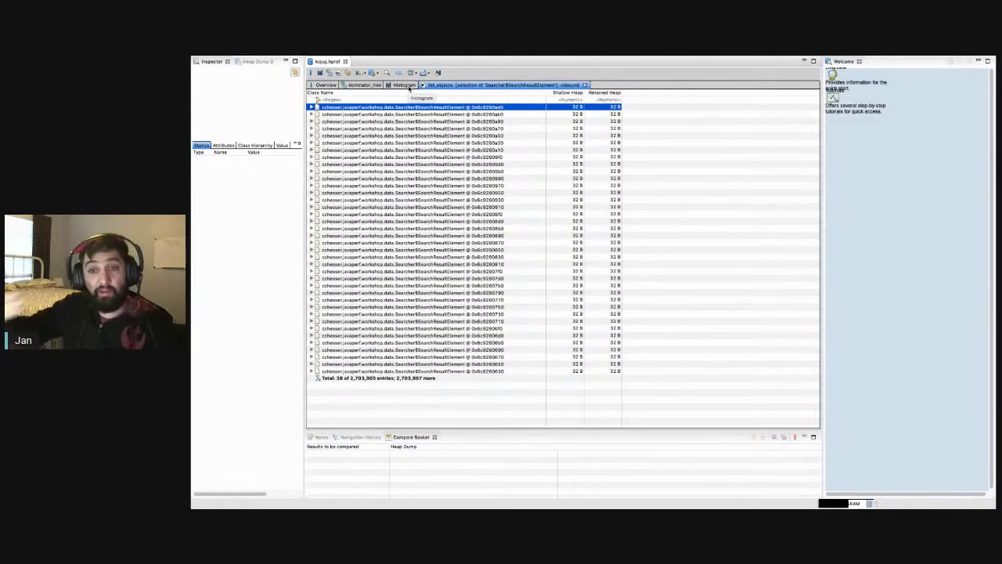
Step: Return to the histogram, open the thread overview, and show the Thread Details report for thread dw-103
{"action": "left_click", "coordinate": [405, 85]}
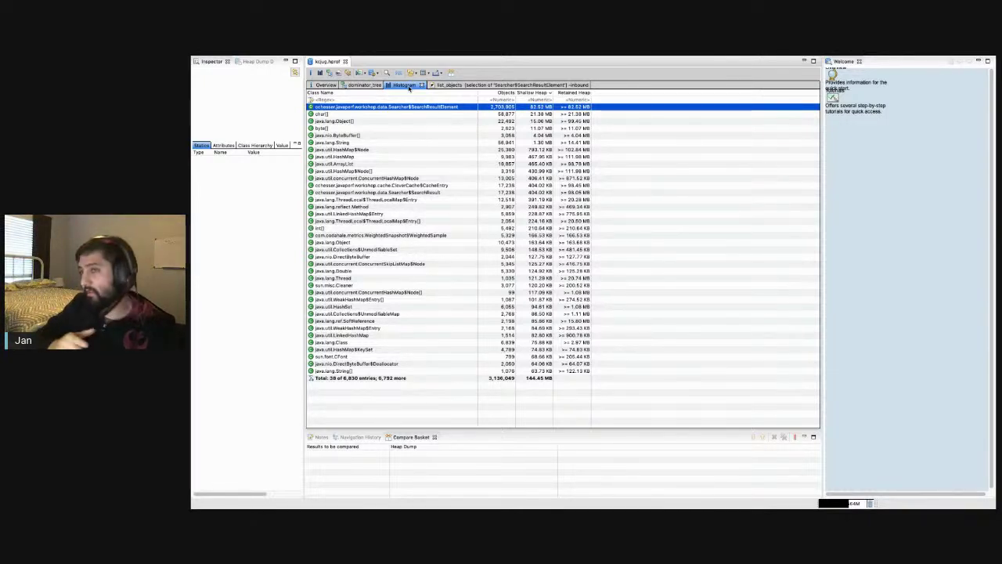
{"action": "left_click", "coordinate": [348, 72]}
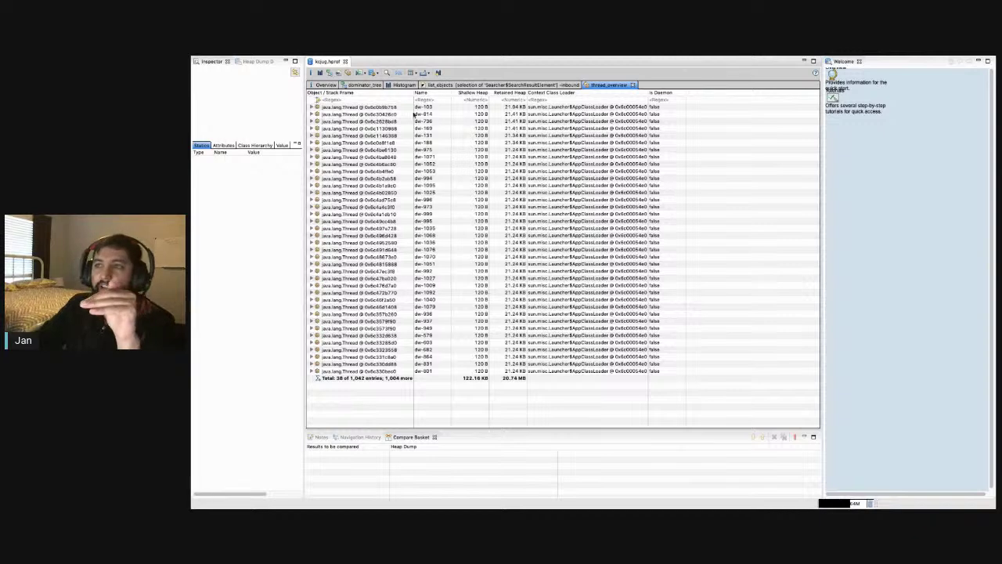
{"action": "right_click", "coordinate": [389, 107]}
{"action": "left_click", "coordinate": [396, 111]}
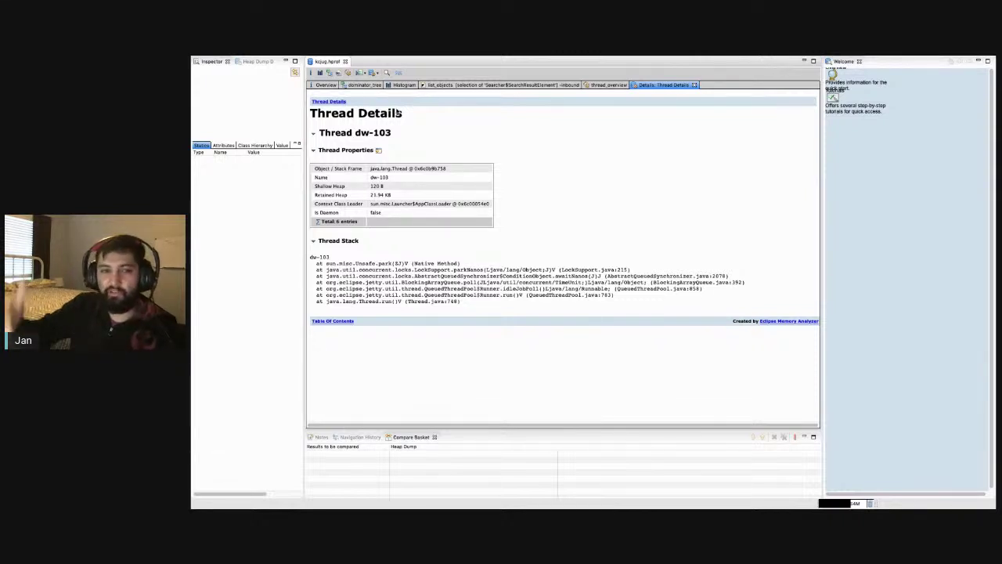
Step: Return to the thread overview, widen the Object / Stack Frame column, and expand dw-103's stack with the BlockingArrayQueue, AbstractQueuedSynchronizer and LockSupport frames
{"action": "left_click", "coordinate": [609, 84]}
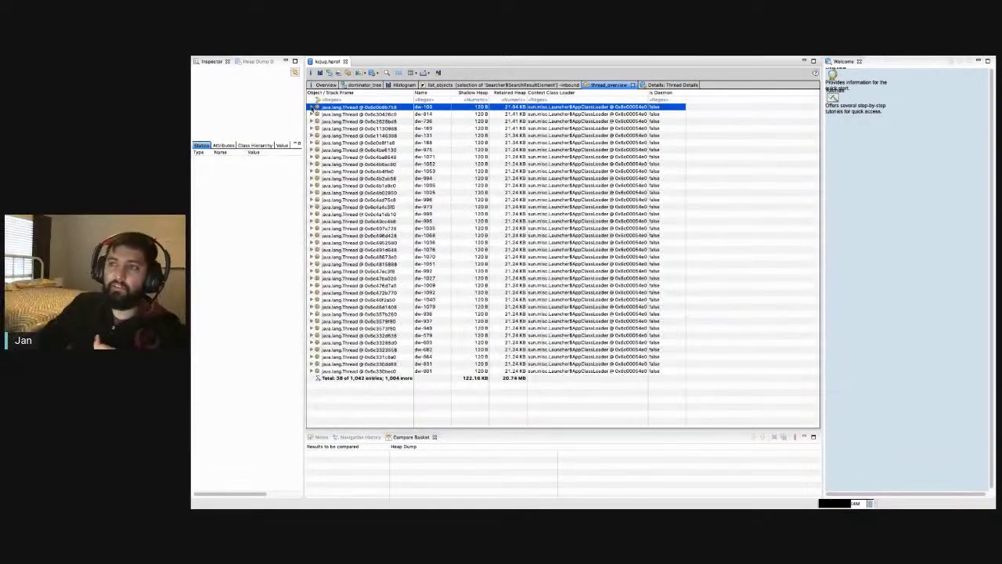
{"action": "left_click", "coordinate": [312, 106]}
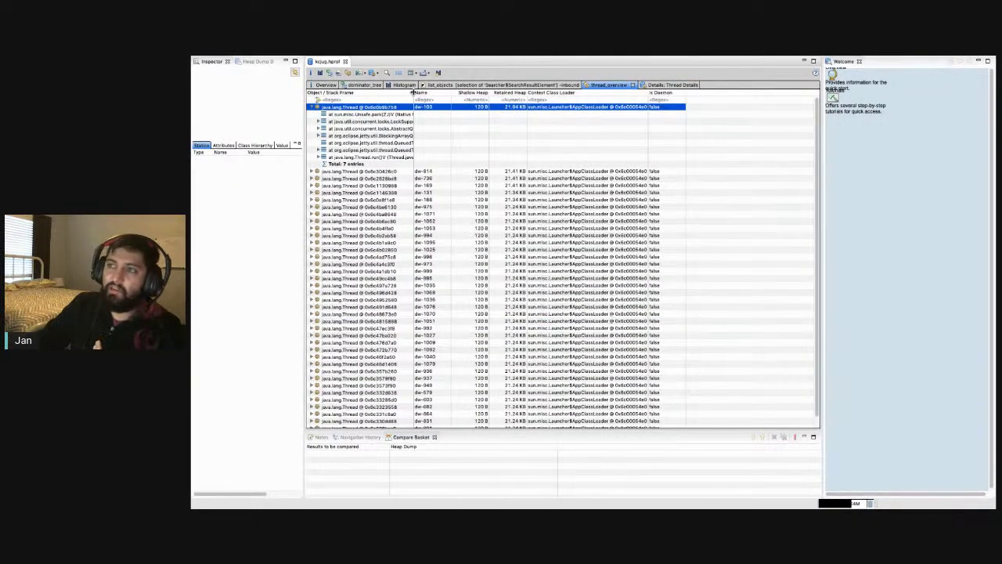
{"action": "left_click_drag", "start_coordinate": [413, 92], "coordinate": [475, 93]}
{"action": "left_click", "coordinate": [317, 136]}
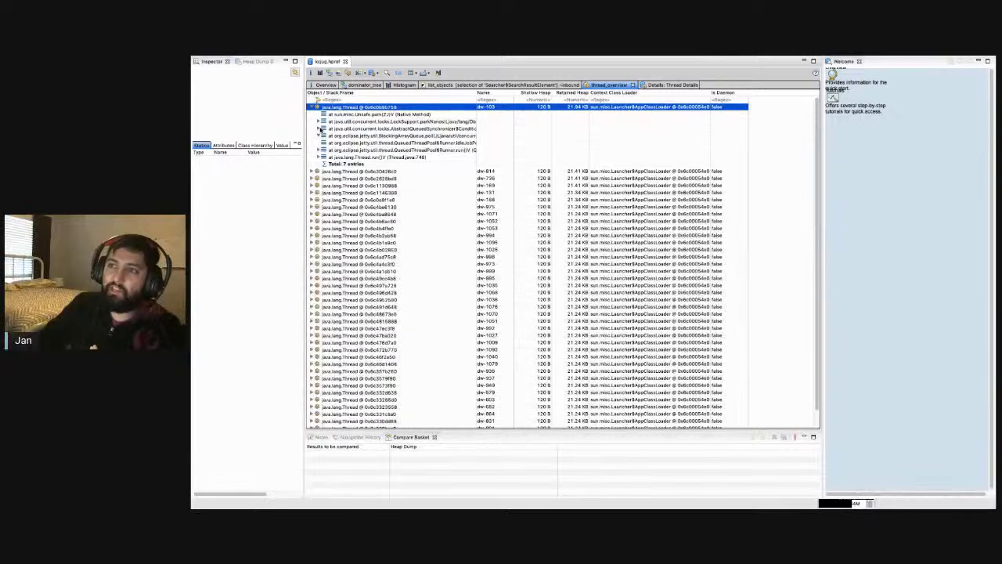
{"action": "left_click", "coordinate": [318, 129]}
{"action": "left_click", "coordinate": [319, 122]}
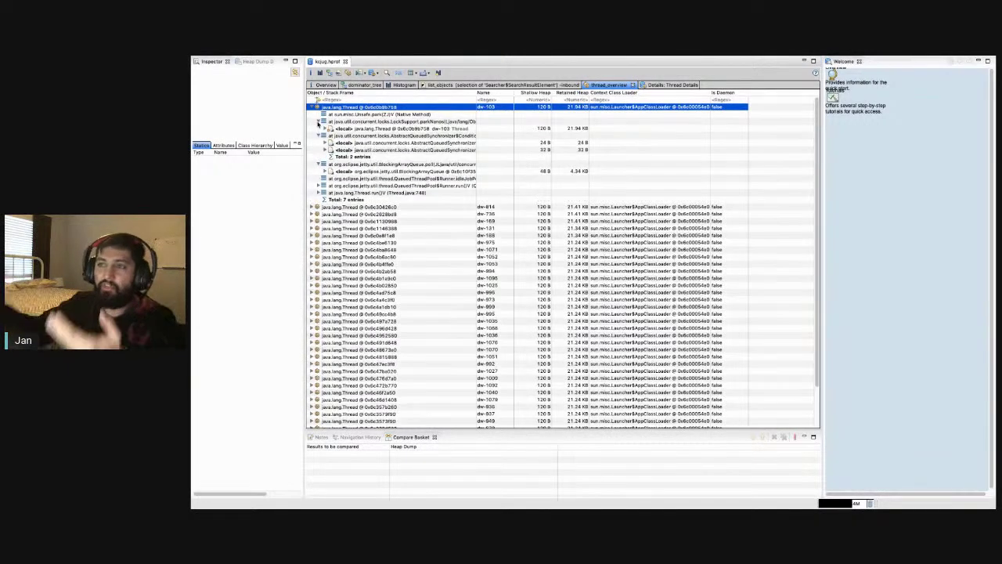
Step: Inspect the local objects in dw-103's AbstractQueuedSynchronizer, Runner.run and Thread.run frames with a wider stack column, and collapse the thread
{"action": "left_click", "coordinate": [327, 150]}
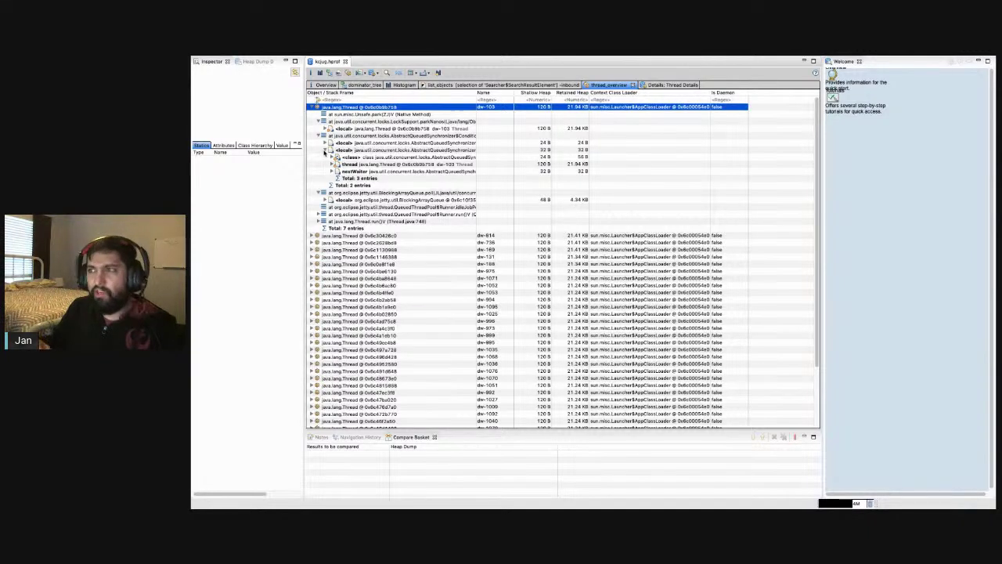
{"action": "left_click", "coordinate": [571, 234]}
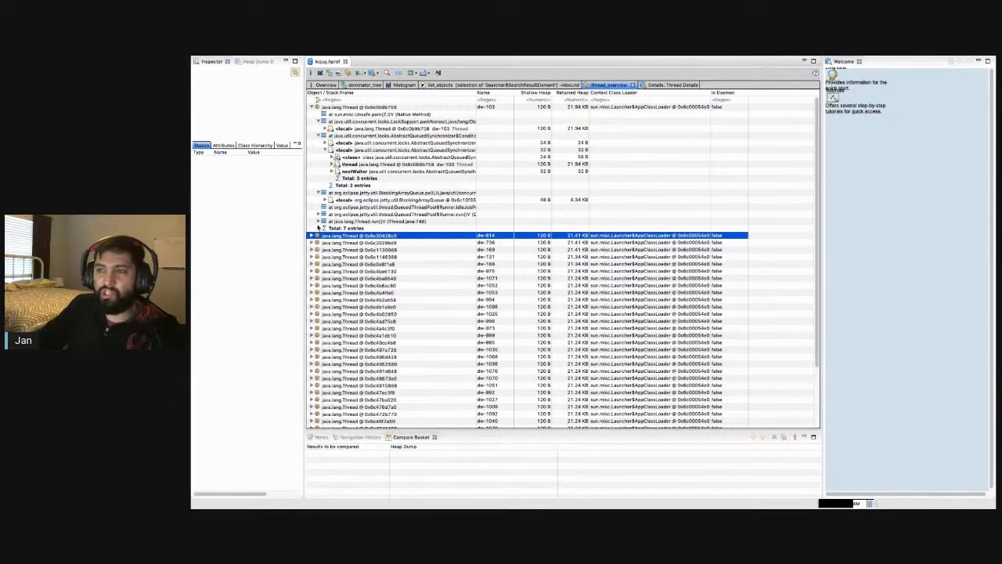
{"action": "left_click", "coordinate": [318, 220]}
{"action": "left_click", "coordinate": [319, 214]}
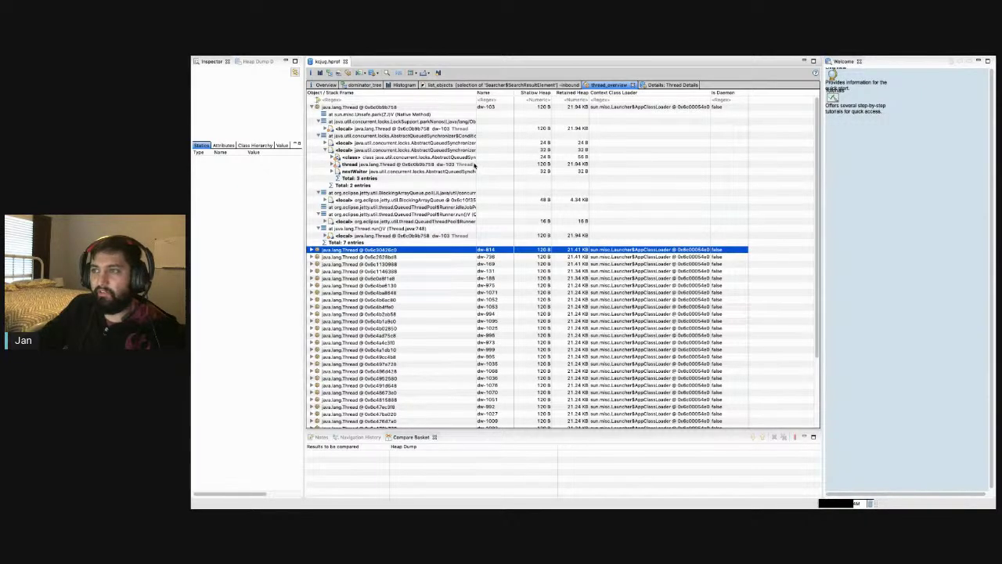
{"action": "left_click_drag", "start_coordinate": [474, 94], "coordinate": [558, 94]}
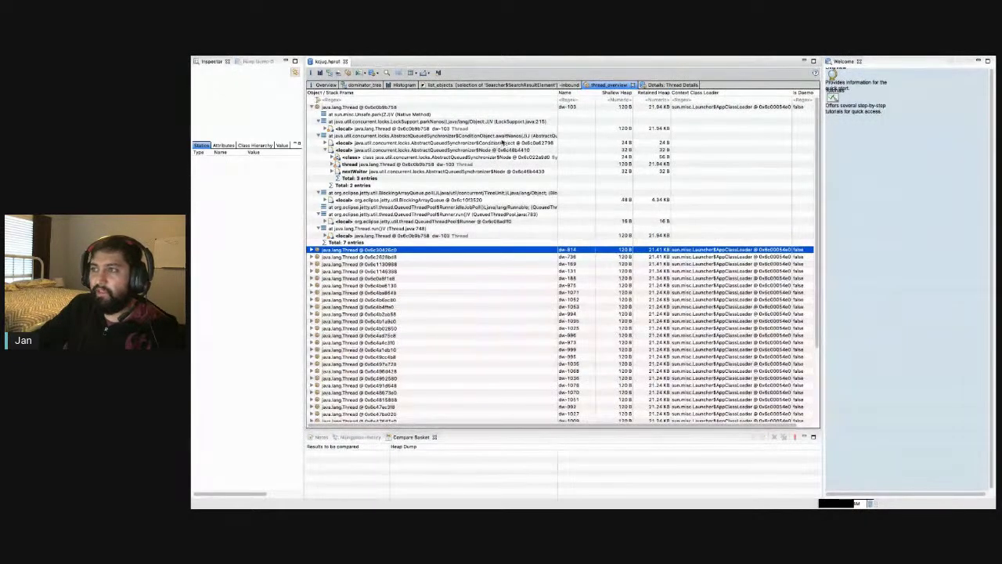
{"action": "left_click", "coordinate": [505, 137]}
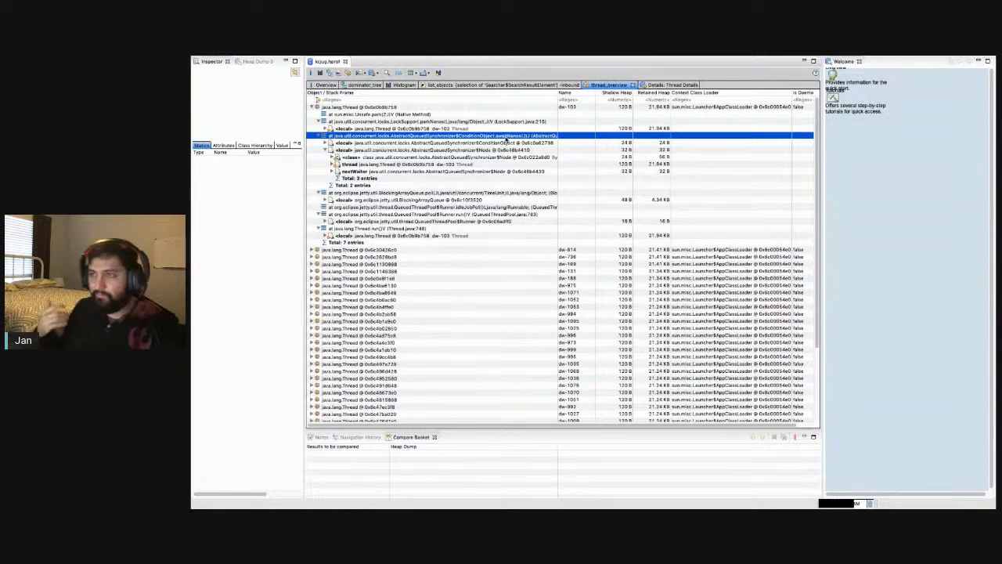
{"action": "left_click", "coordinate": [312, 108]}
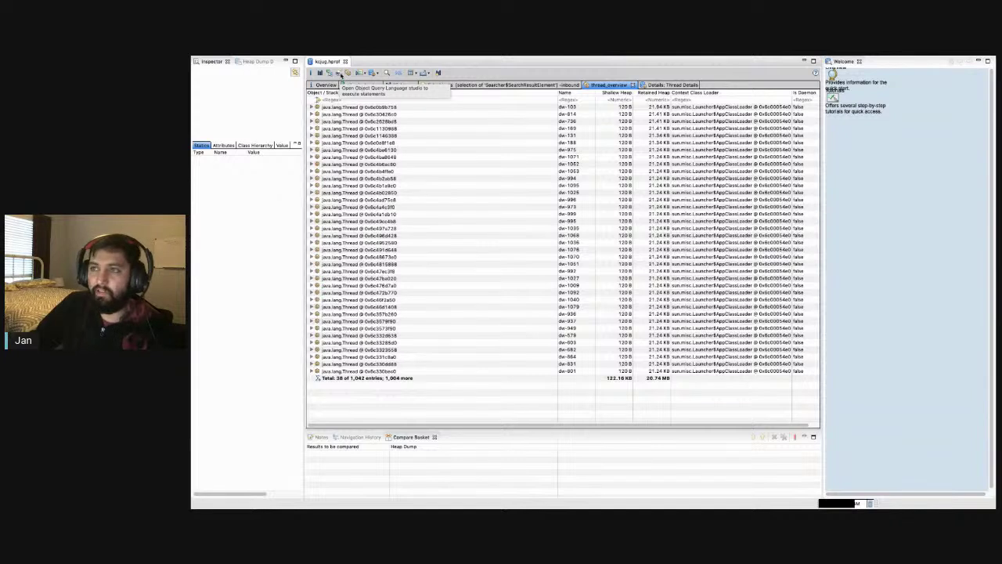
Step: Open an Object Query Language editor and enter "select * from c" below the help comment to bring up class suggestions
{"action": "left_click", "coordinate": [340, 74]}
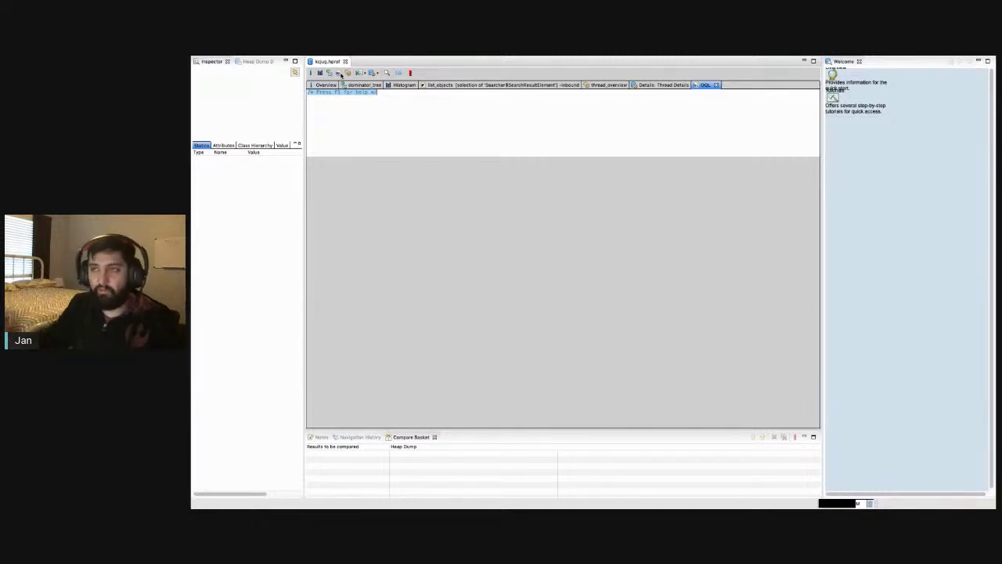
{"action": "left_click", "coordinate": [403, 99]}
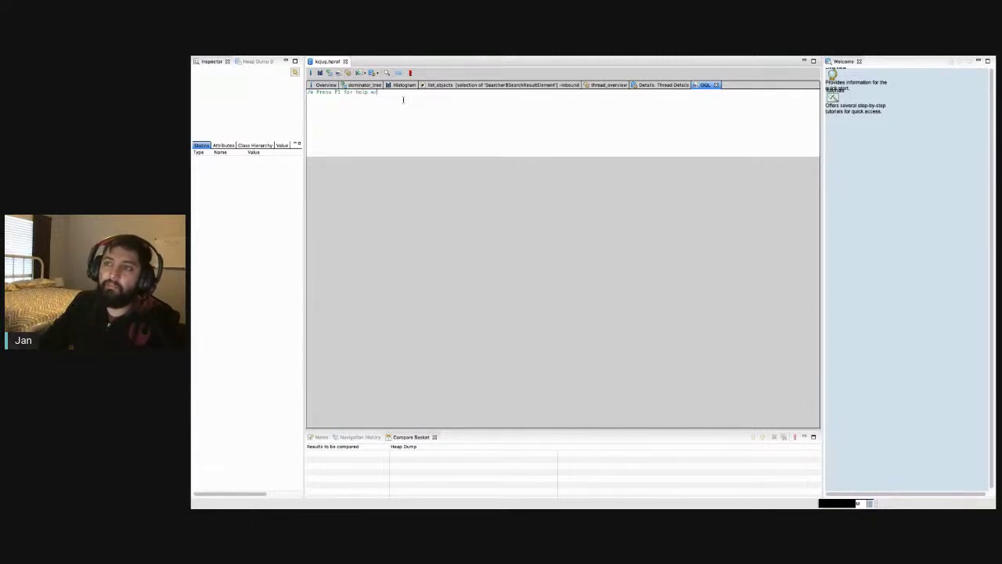
{"action": "key", "text": "Return"}
{"action": "key", "text": "Return"}
{"action": "type", "text": "se"}
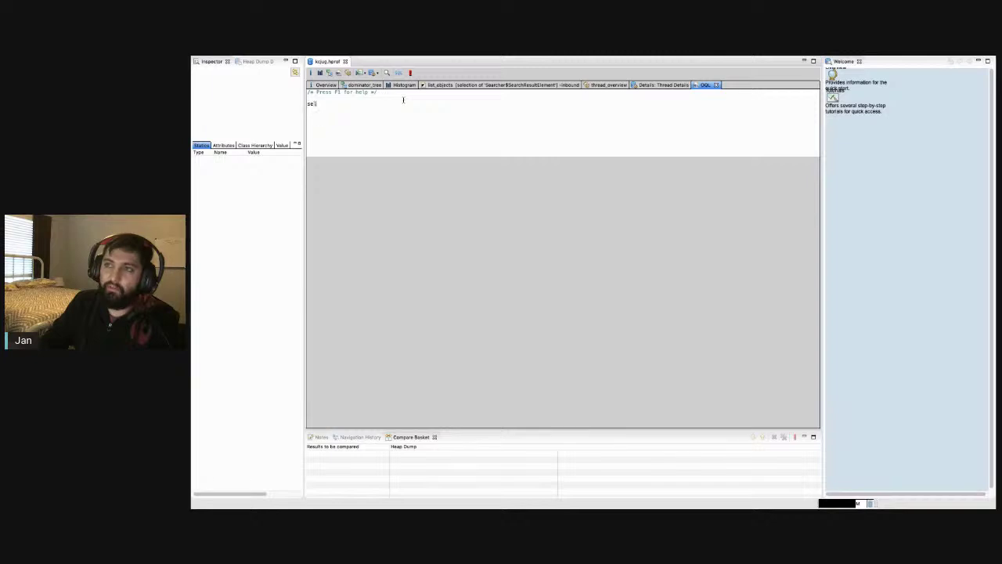
{"action": "type", "text": "lect * "}
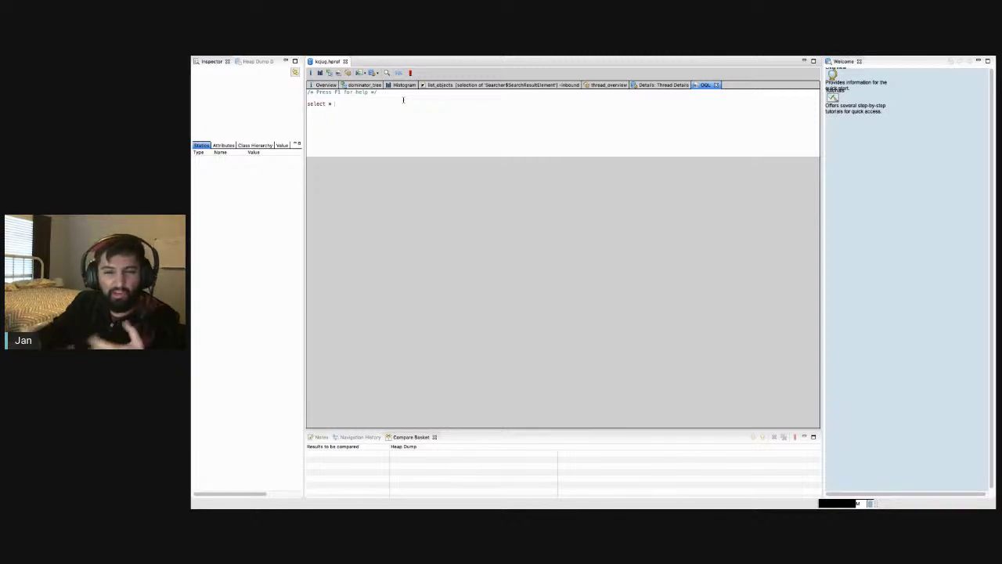
{"action": "type", "text": "fr"}
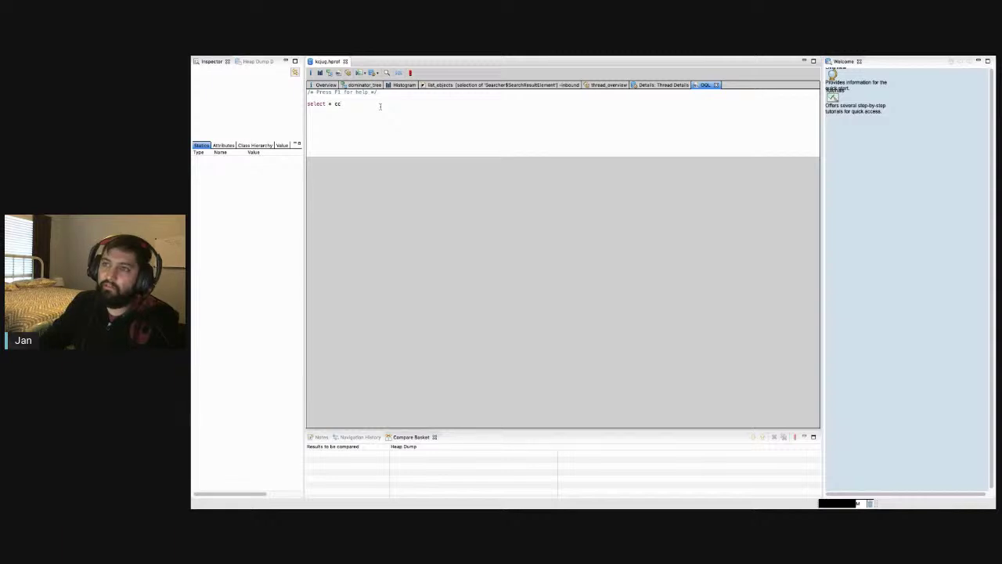
{"action": "type", "text": "rom c"}
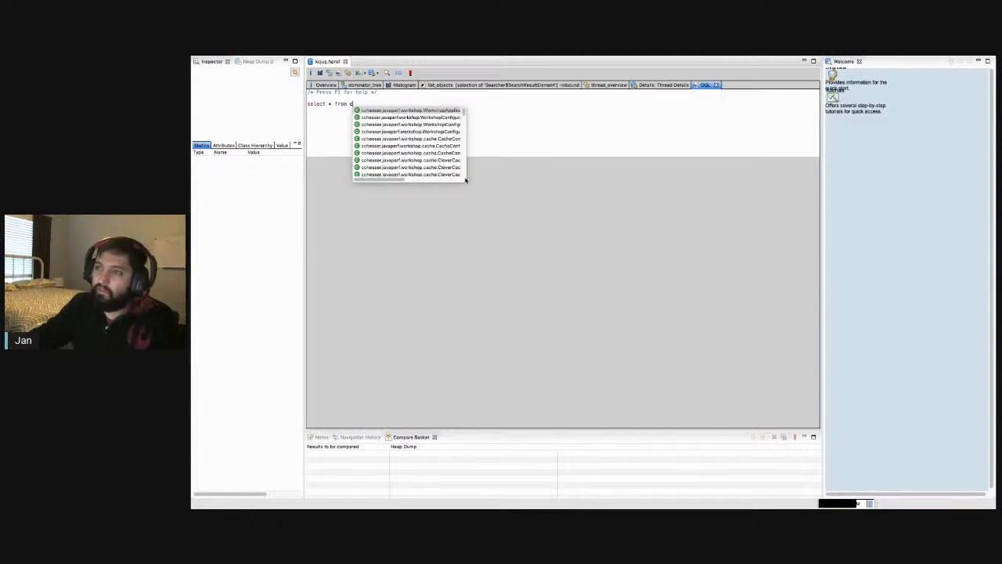
Step: Complete the query with the suggested class cchesser.javaperf.workshop.data.ConferenceSession, enlarging the suggestion list, and run it
{"action": "left_click_drag", "start_coordinate": [465, 179], "coordinate": [656, 255]}
{"action": "scroll", "coordinate": [495, 211], "scroll_direction": "down", "scroll_amount": 1}
{"action": "left_click", "coordinate": [495, 192]}
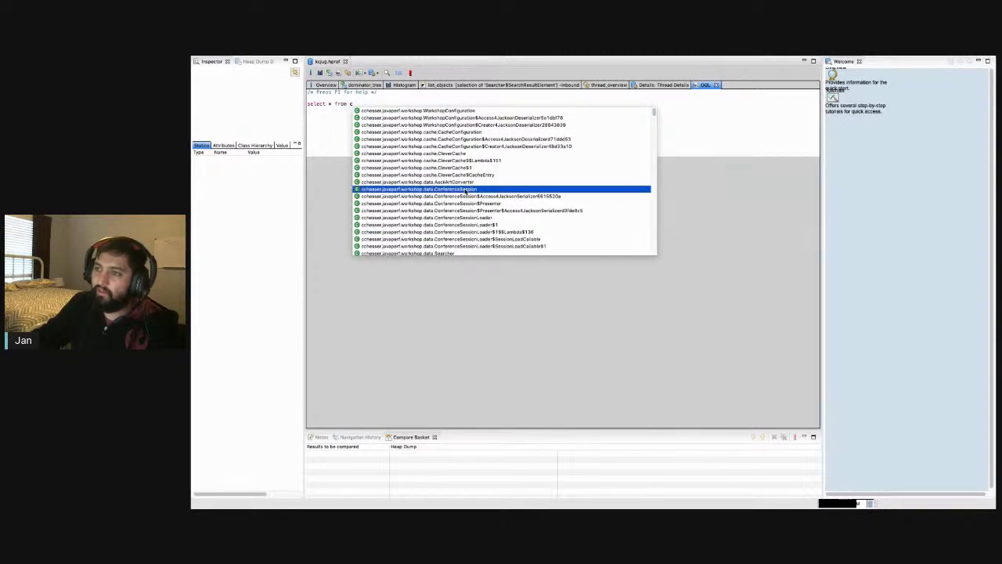
{"action": "key", "text": "Return"}
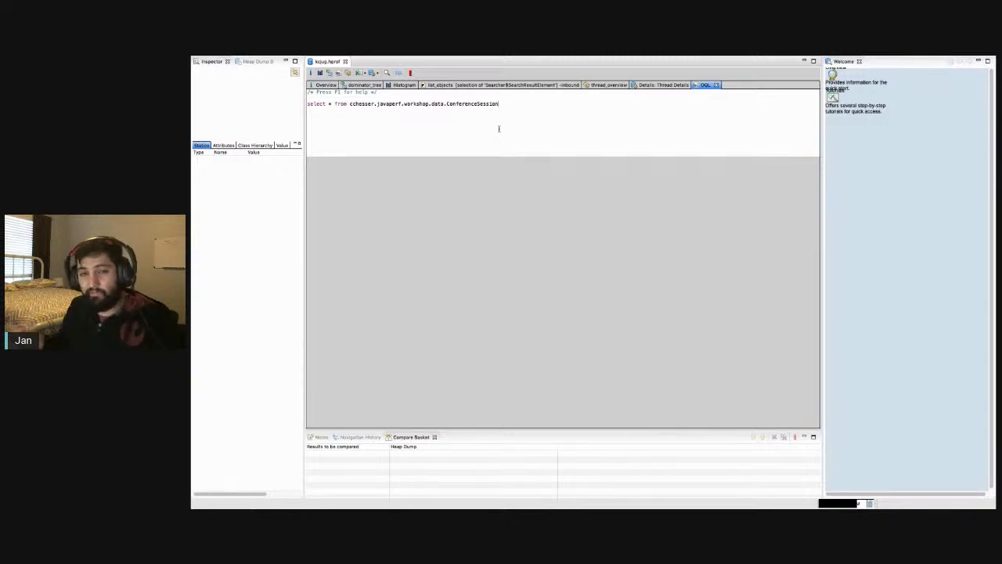
{"action": "key", "text": "alt+Tab"}
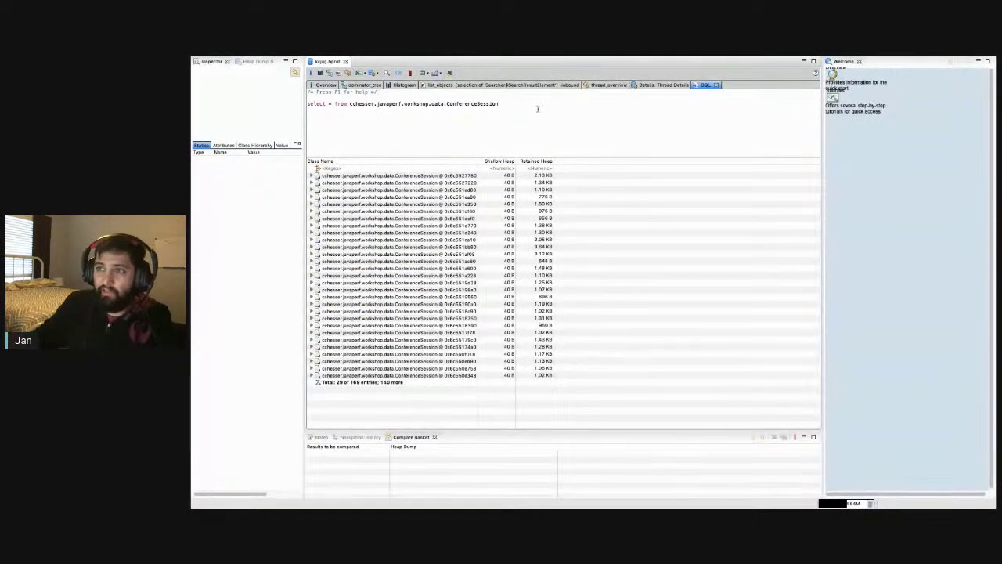
Step: Run a copy of the ConferenceSession query in a second OQL editor and expand the first result's fields in a widened Class Name column
{"action": "left_click_drag", "start_coordinate": [538, 109], "coordinate": [307, 103]}
{"action": "key", "text": "ctrl+c"}
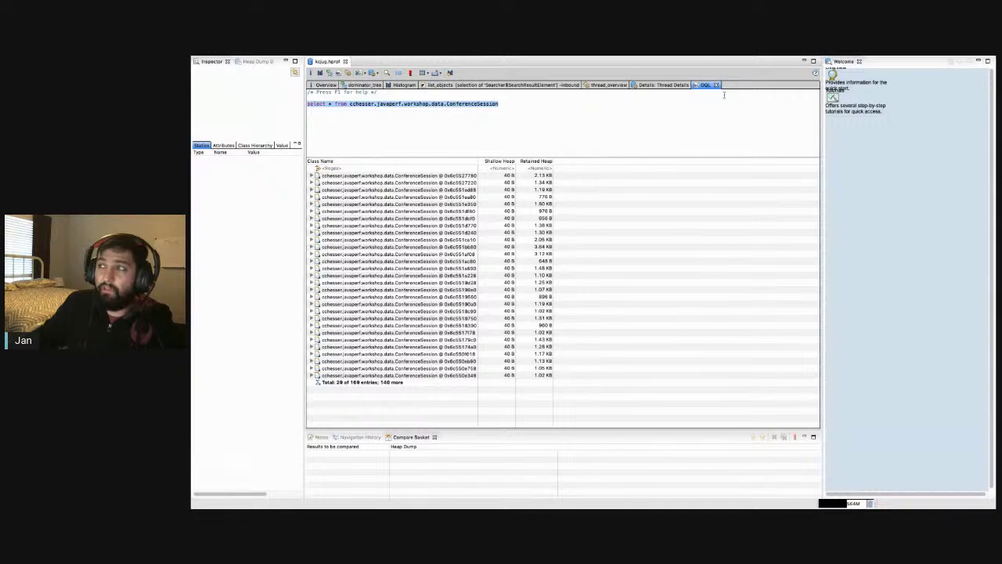
{"action": "left_click", "coordinate": [342, 72]}
{"action": "left_click", "coordinate": [489, 118]}
{"action": "key", "text": "ctrl+v"}
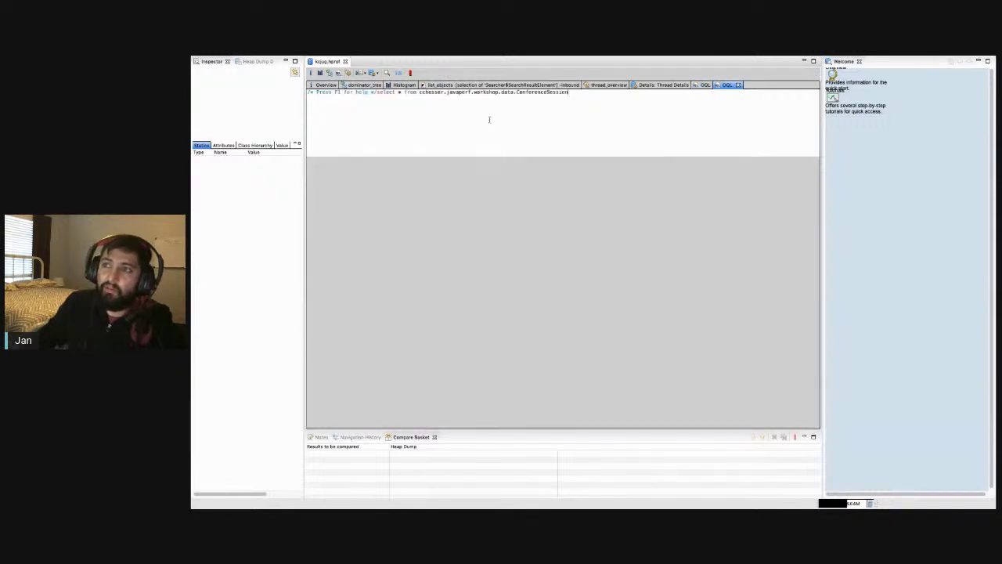
{"action": "key", "text": "F5"}
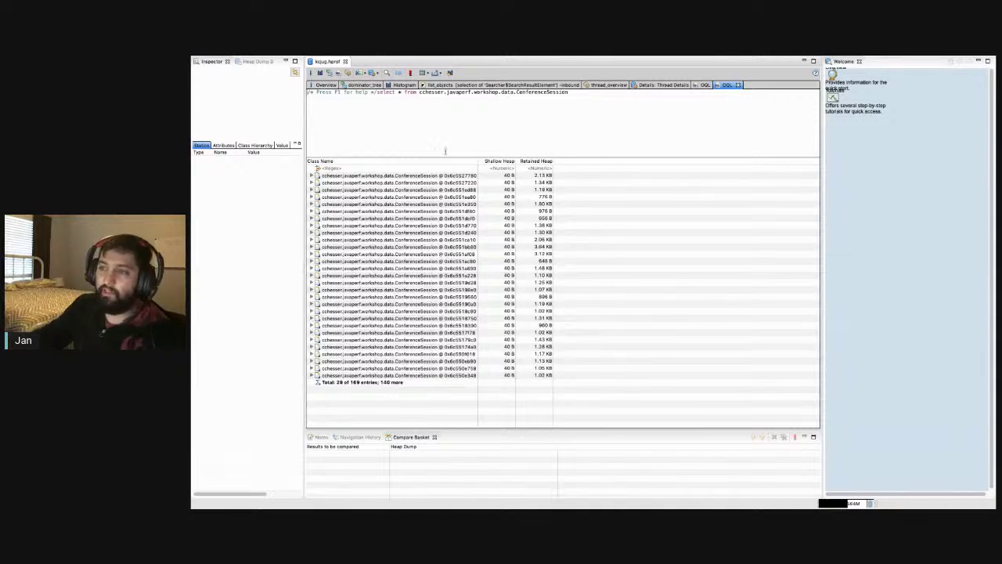
{"action": "left_click", "coordinate": [311, 177]}
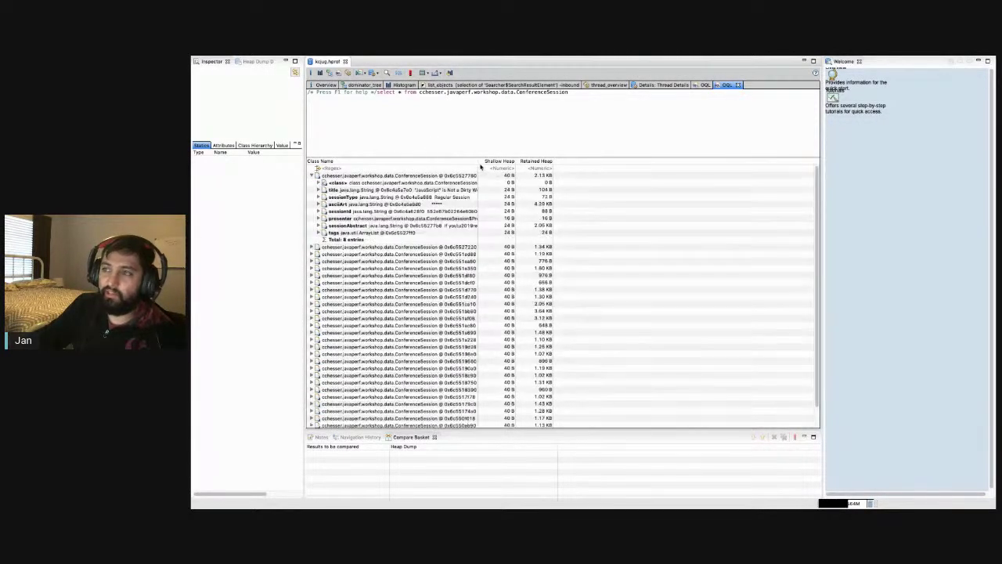
{"action": "left_click_drag", "start_coordinate": [508, 161], "coordinate": [551, 161]}
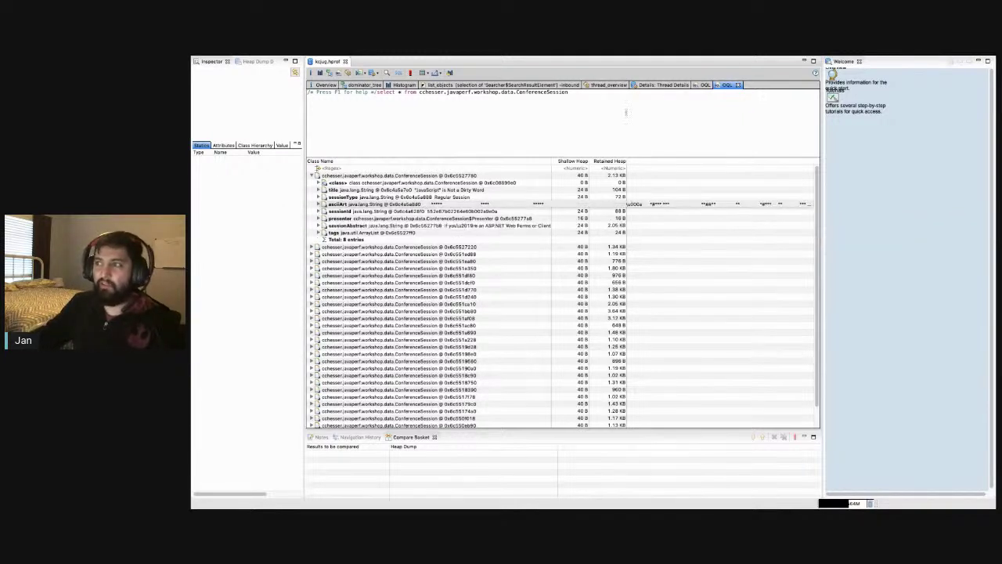
Step: In the first OQL editor, alias ConferenceSession as c, select c instead of *, run the query, and widen the result column
{"action": "left_click", "coordinate": [705, 84]}
{"action": "left_click", "coordinate": [404, 130]}
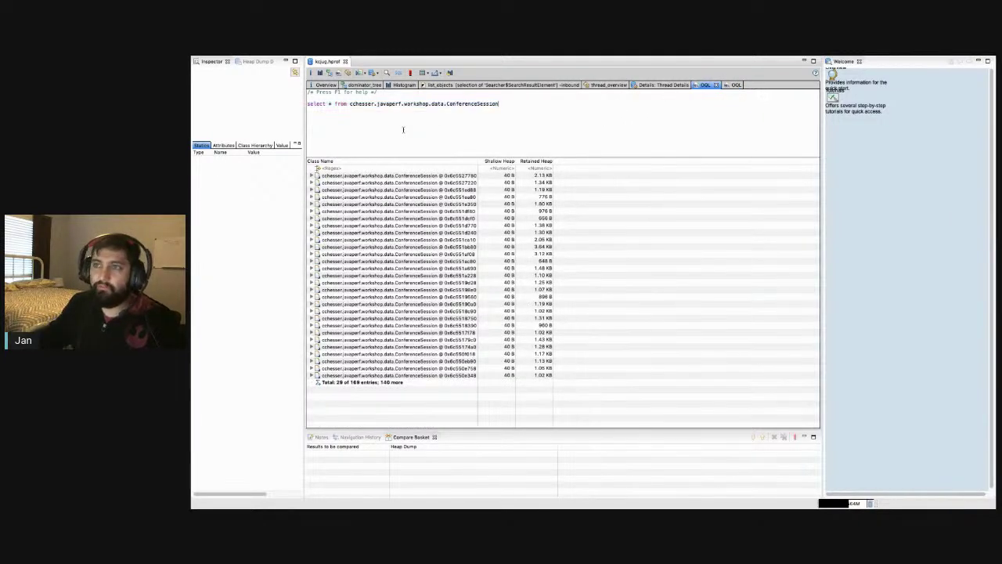
{"action": "left_click", "coordinate": [333, 102]}
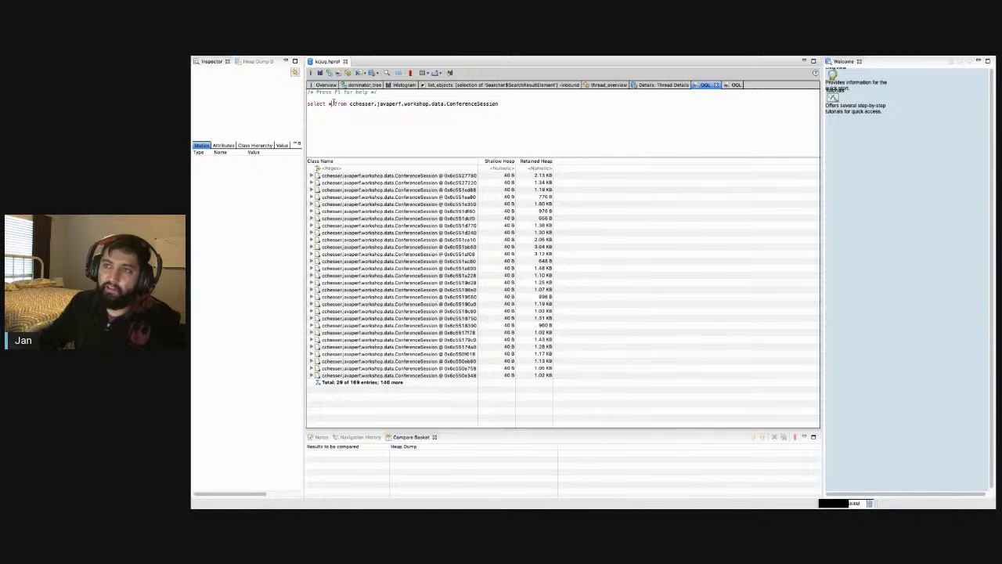
{"action": "key", "text": "BackSpace"}
{"action": "type", "text": "c"}
{"action": "left_click", "coordinate": [530, 103]}
{"action": "type", "text": "c"}
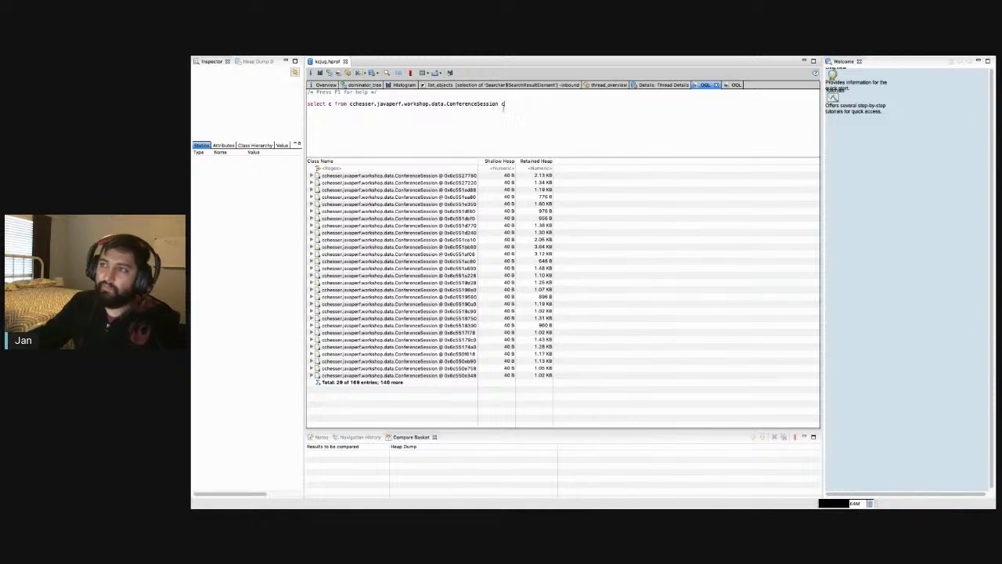
{"action": "key", "text": "F5"}
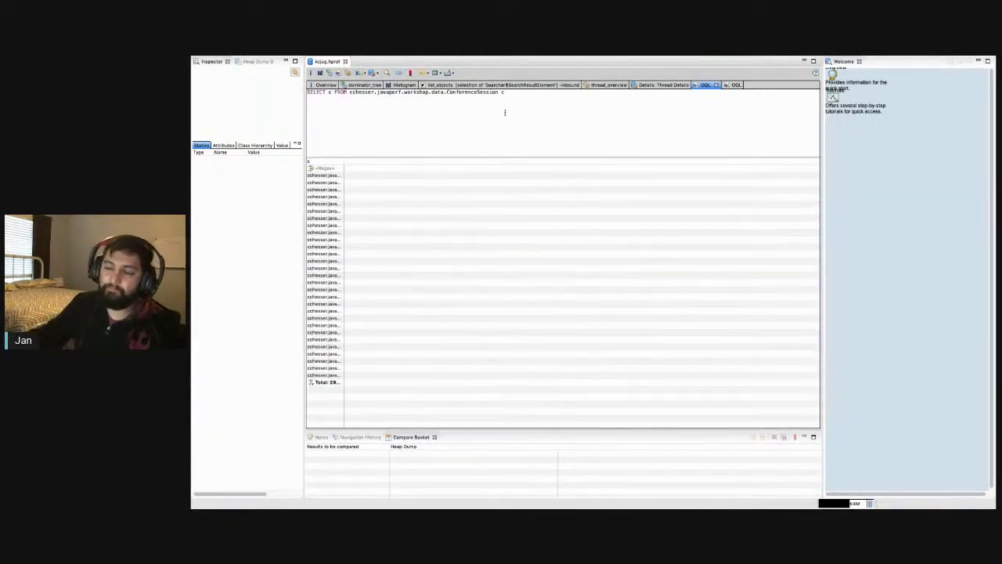
{"action": "left_click_drag", "start_coordinate": [344, 161], "coordinate": [476, 166]}
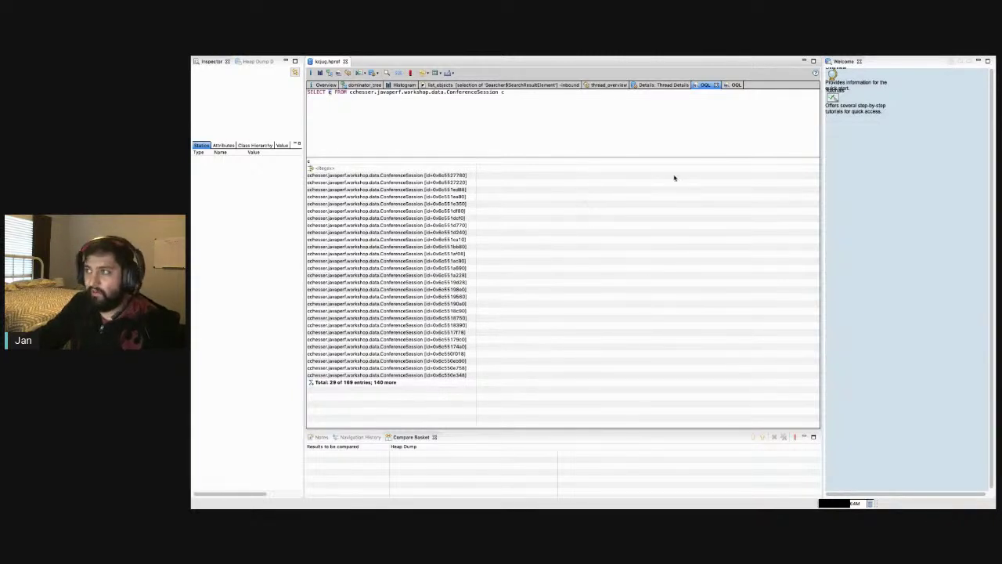
Step: Check the field names in the second query's results, change the first query to select c.title, run it, and widen the result column
{"action": "left_click", "coordinate": [731, 87]}
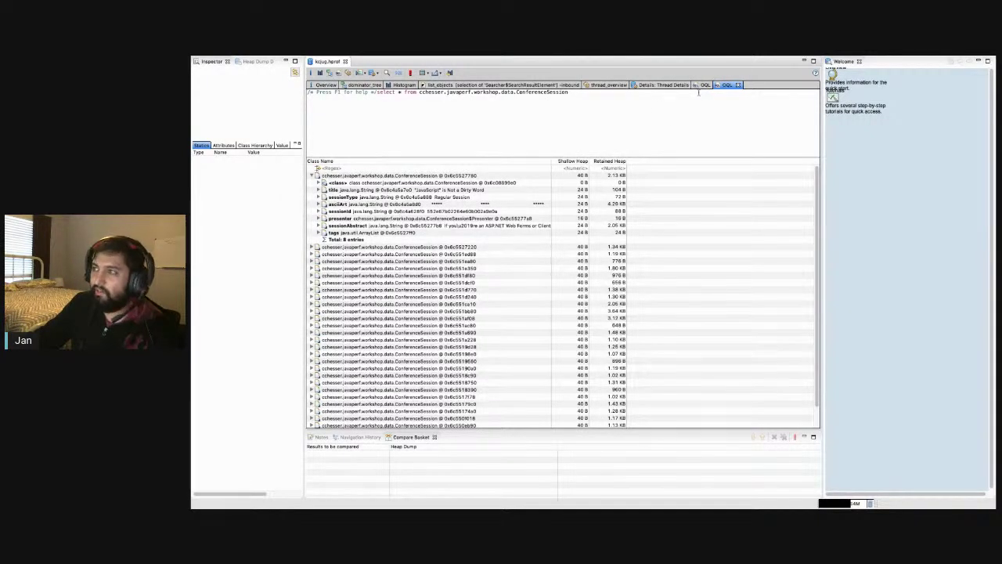
{"action": "left_click", "coordinate": [704, 85]}
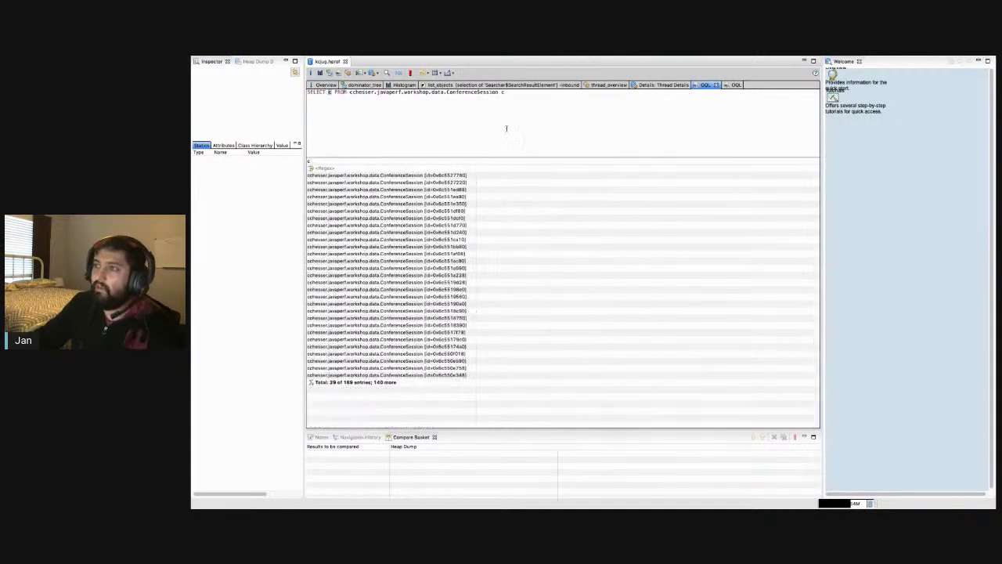
{"action": "left_click", "coordinate": [332, 92]}
{"action": "type", "text": ".title"}
{"action": "left_click", "coordinate": [409, 72]}
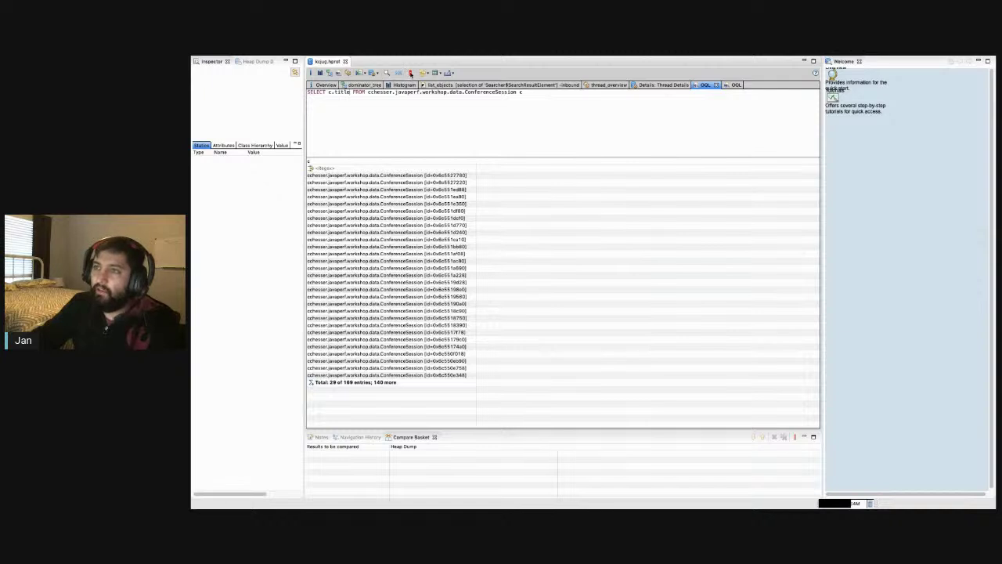
{"action": "left_click_drag", "start_coordinate": [343, 164], "coordinate": [466, 167]}
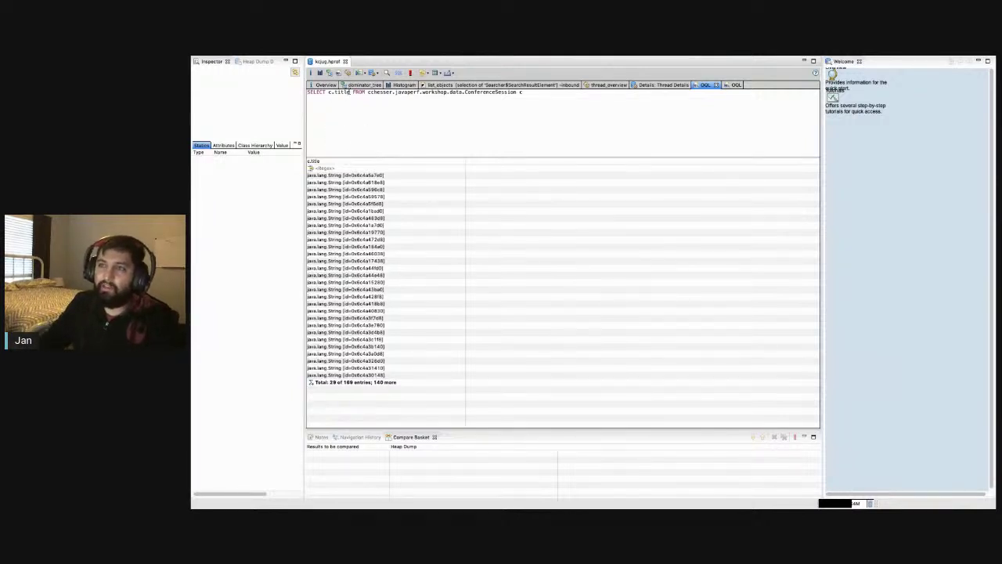
Step: Change the query to select c.title.toString() instead of c.title and run it
{"action": "left_click", "coordinate": [349, 91]}
{"action": "type", "text": ".toStrin"}
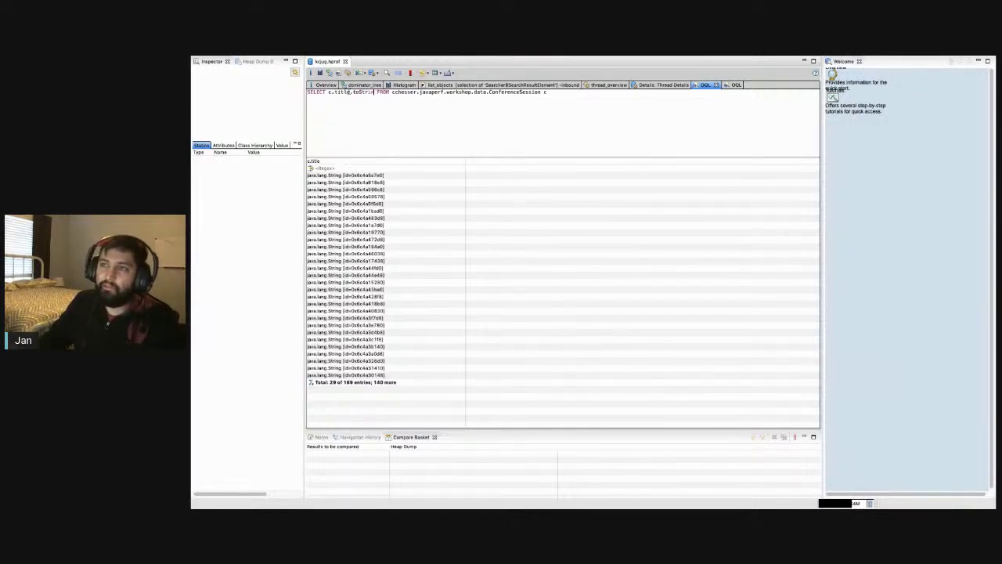
{"action": "type", "text": "g()"}
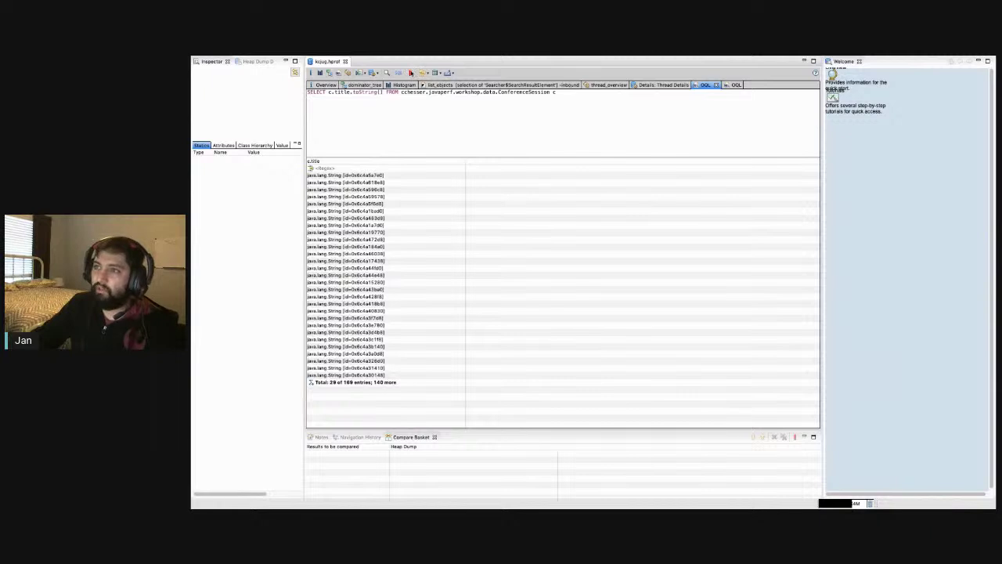
{"action": "left_click", "coordinate": [411, 73]}
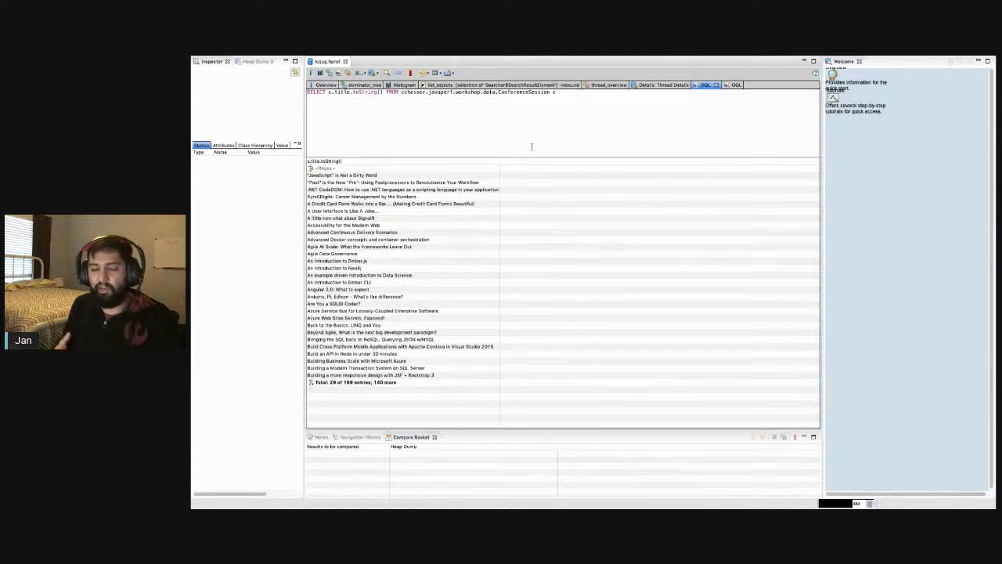
Step: In the second OQL query's results, expand the first session's tags list and its elementData array
{"action": "left_click", "coordinate": [735, 84]}
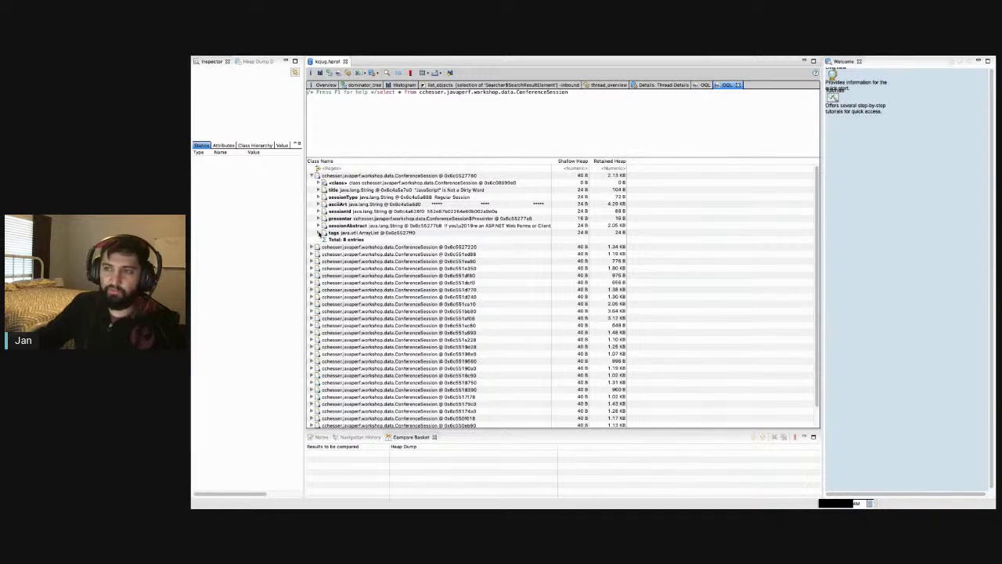
{"action": "left_click", "coordinate": [319, 232]}
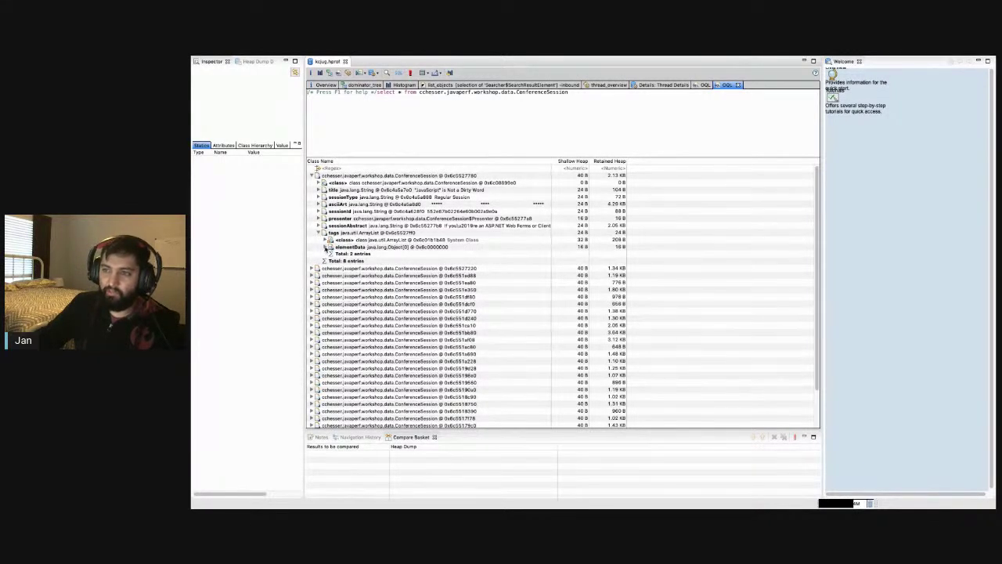
{"action": "left_click", "coordinate": [326, 248]}
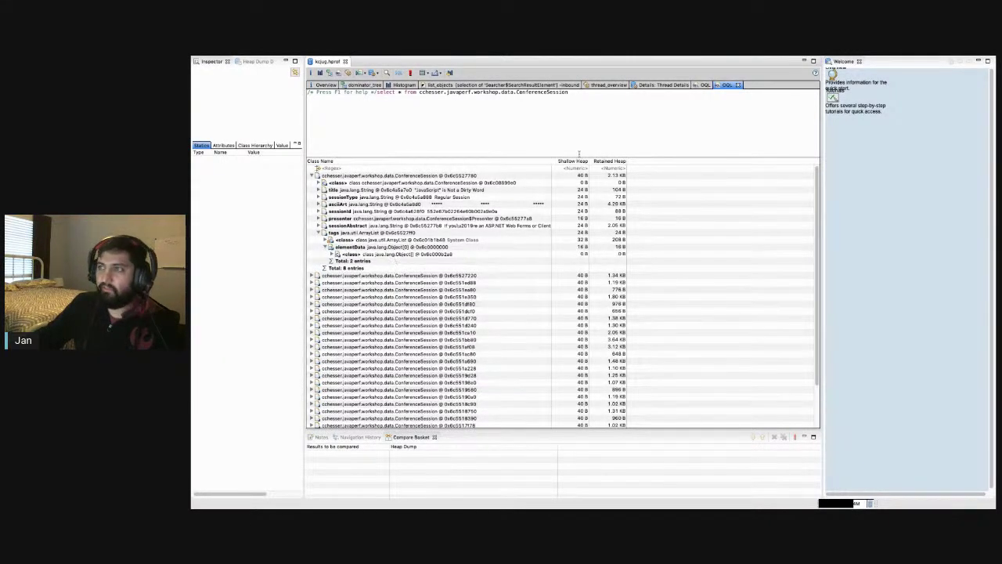
Step: Add c.tags.elementData as a second selected column in the first query, run it, and widen the new column
{"action": "key", "text": "ctrl+Page_Up"}
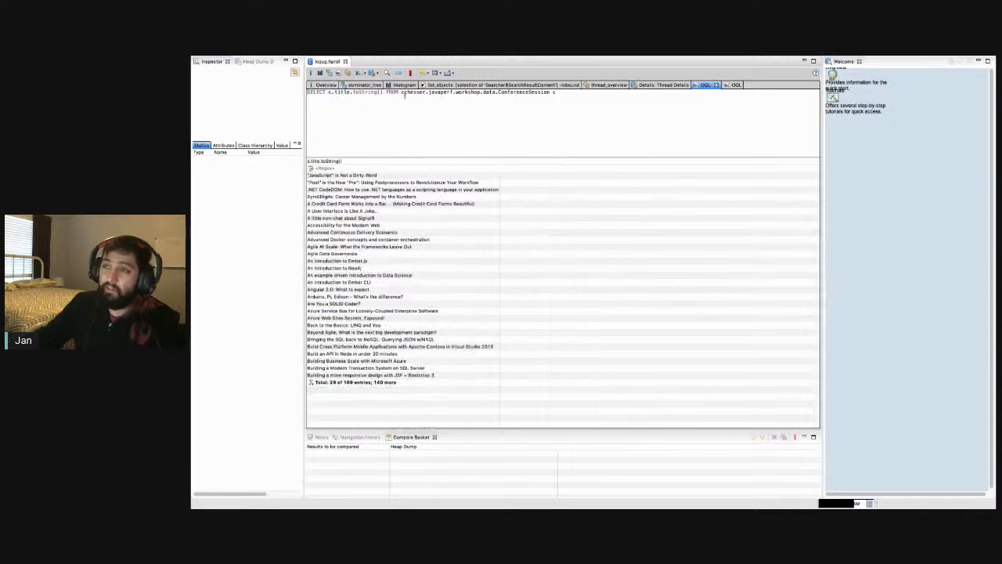
{"action": "type", "text": ", c.tag"}
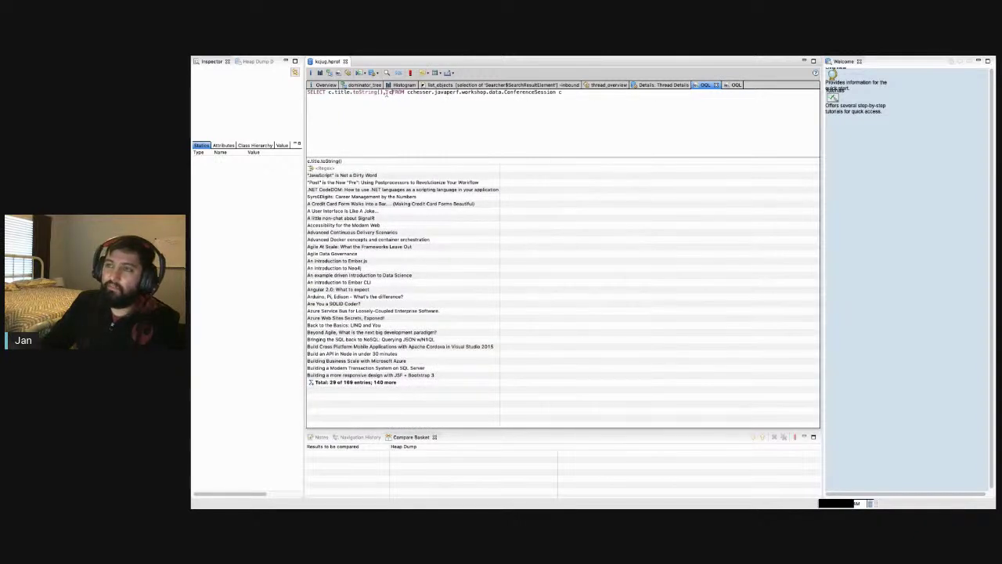
{"action": "type", "text": "s.elementData"}
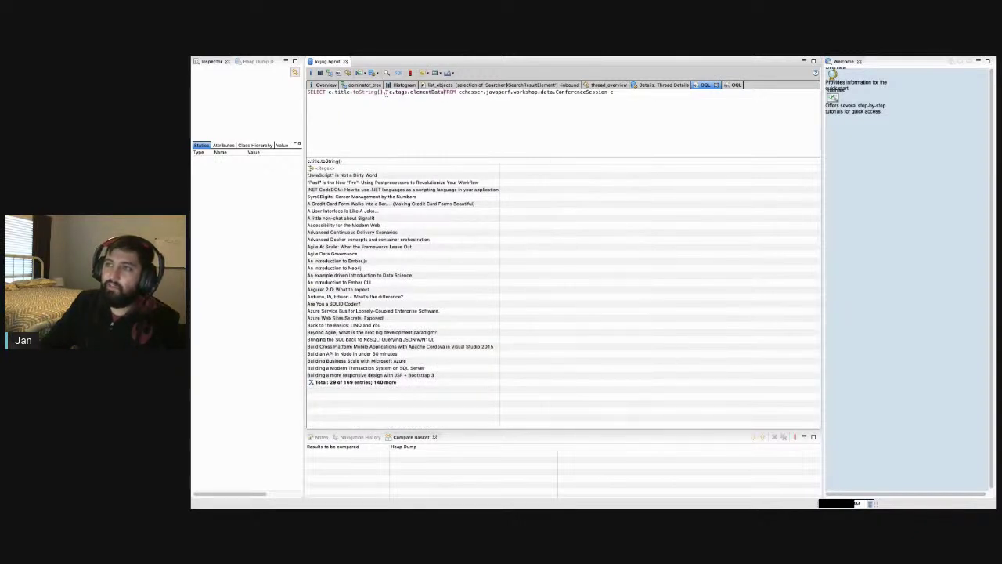
{"action": "key", "text": "F5"}
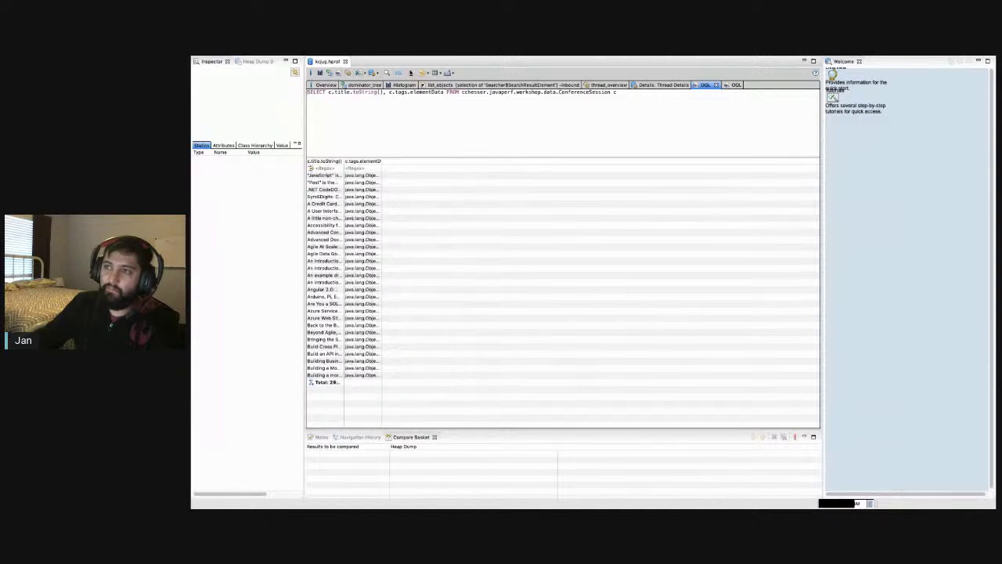
{"action": "double_click", "coordinate": [382, 161]}
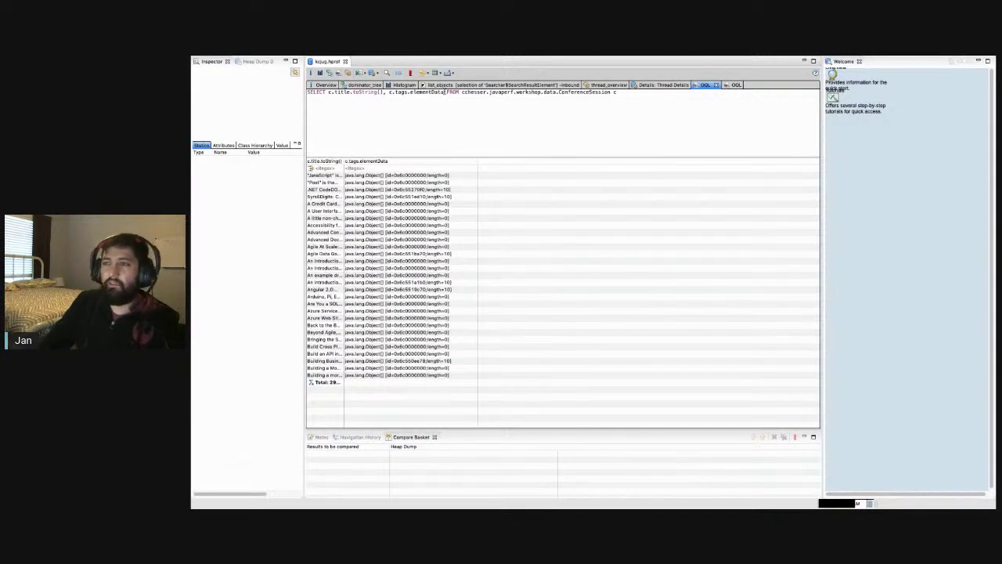
Step: Try running the query with .length appended to c.tags.elementData, and take .length out again
{"action": "type", "text": ".length"}
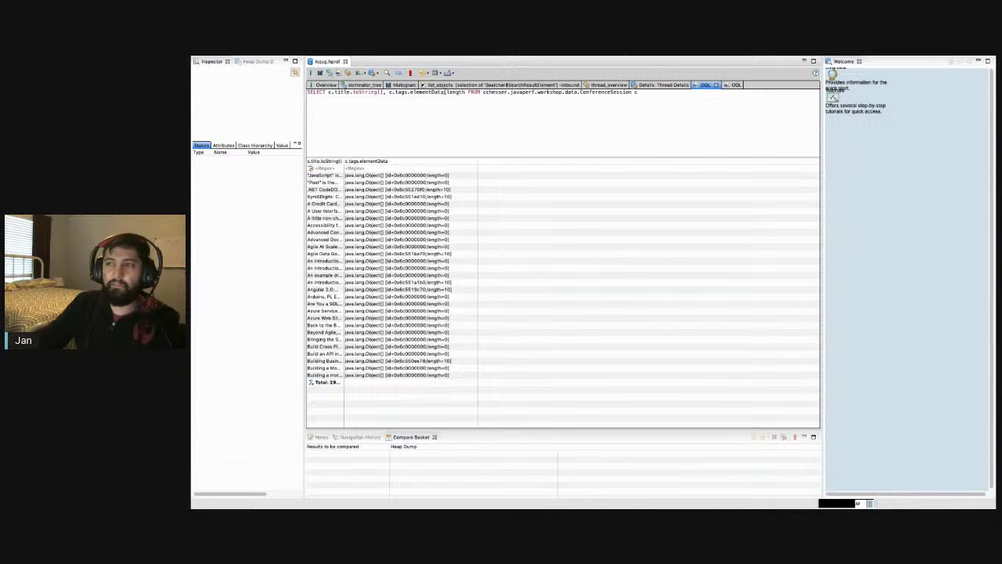
{"action": "left_click", "coordinate": [410, 73]}
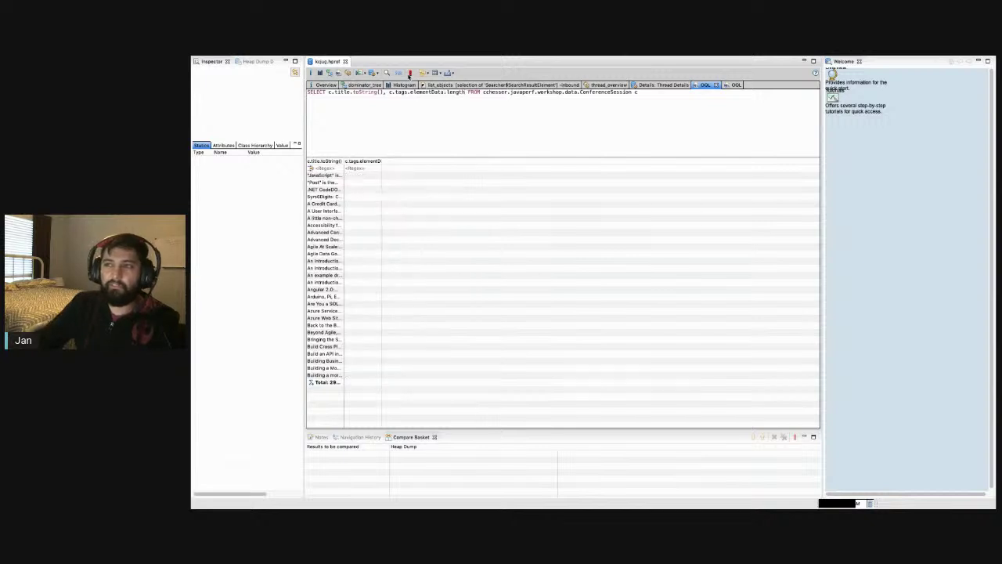
{"action": "double_click", "coordinate": [463, 92]}
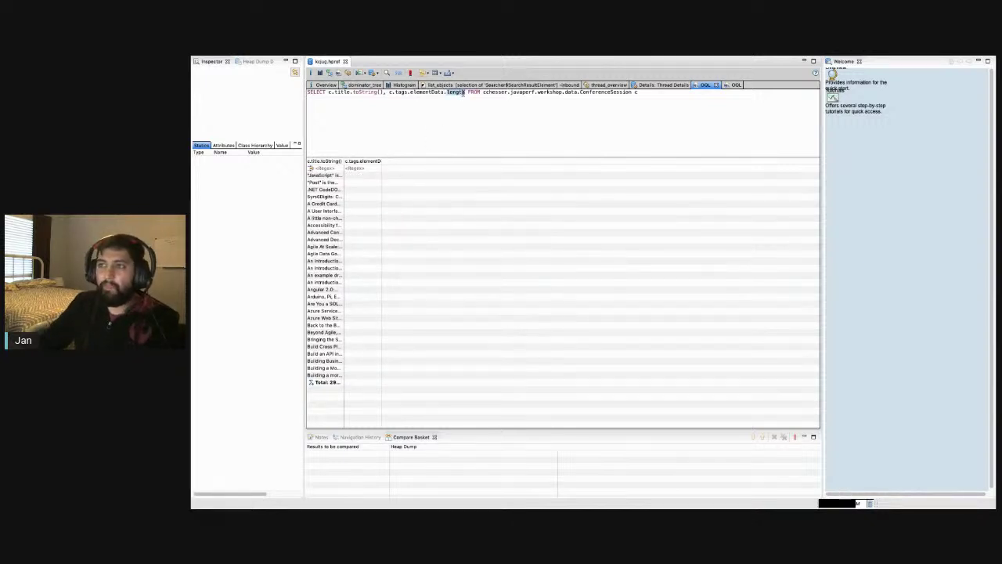
{"action": "key", "text": "BackSpace"}
{"action": "key", "text": "BackSpace"}
{"action": "type", "text": ", "}
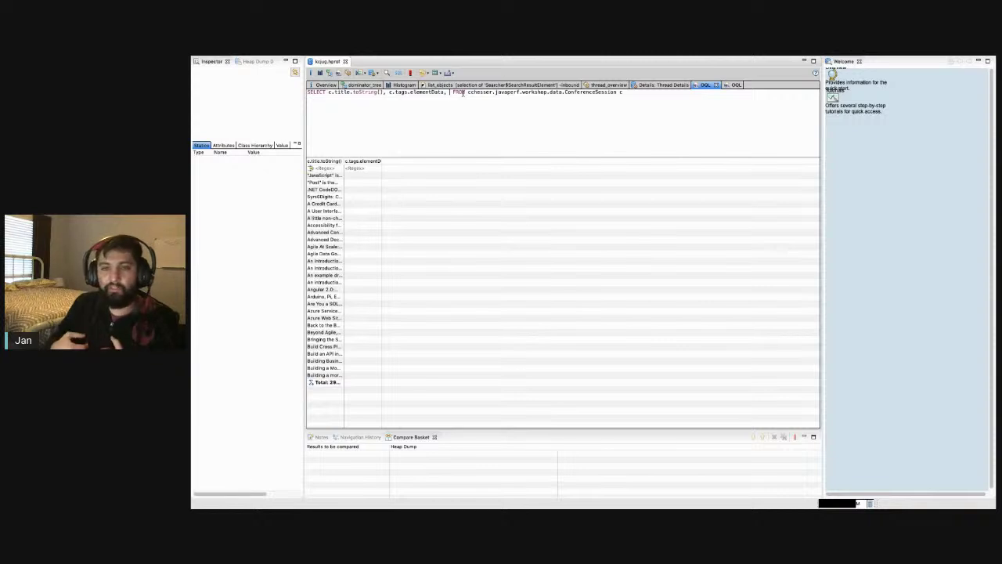
{"action": "type", "text": "c.@"}
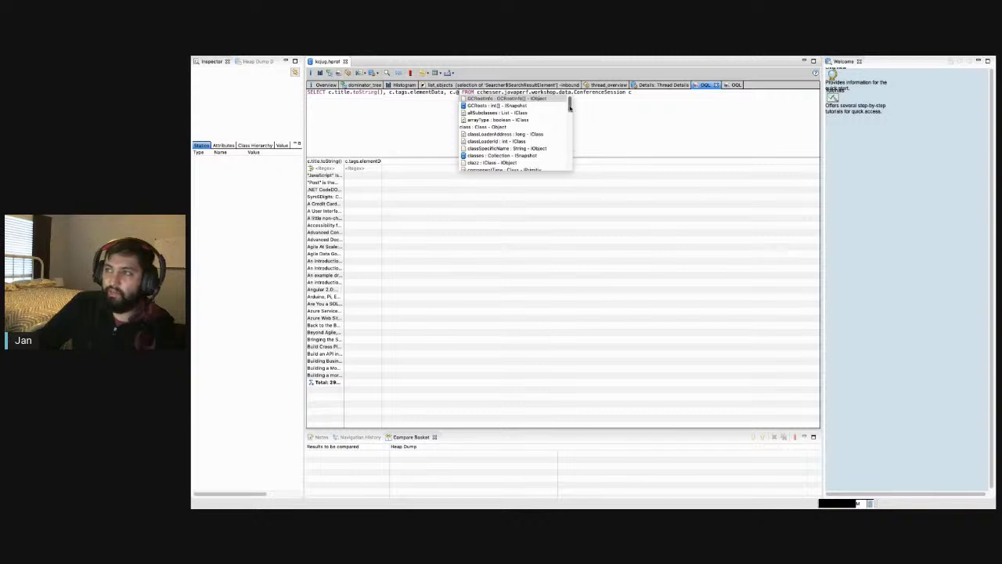
{"action": "left_click_drag", "start_coordinate": [571, 108], "coordinate": [570, 147]}
{"action": "double_click", "coordinate": [493, 151]}
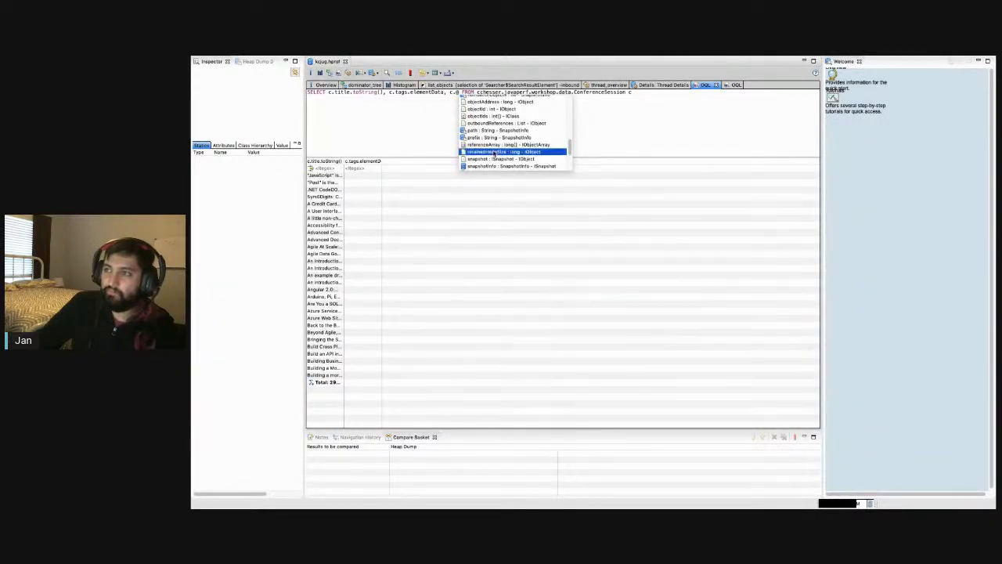
{"action": "left_click", "coordinate": [410, 73]}
{"action": "left_click_drag", "start_coordinate": [420, 161], "coordinate": [515, 162]}
{"action": "double_click", "coordinate": [345, 160]}
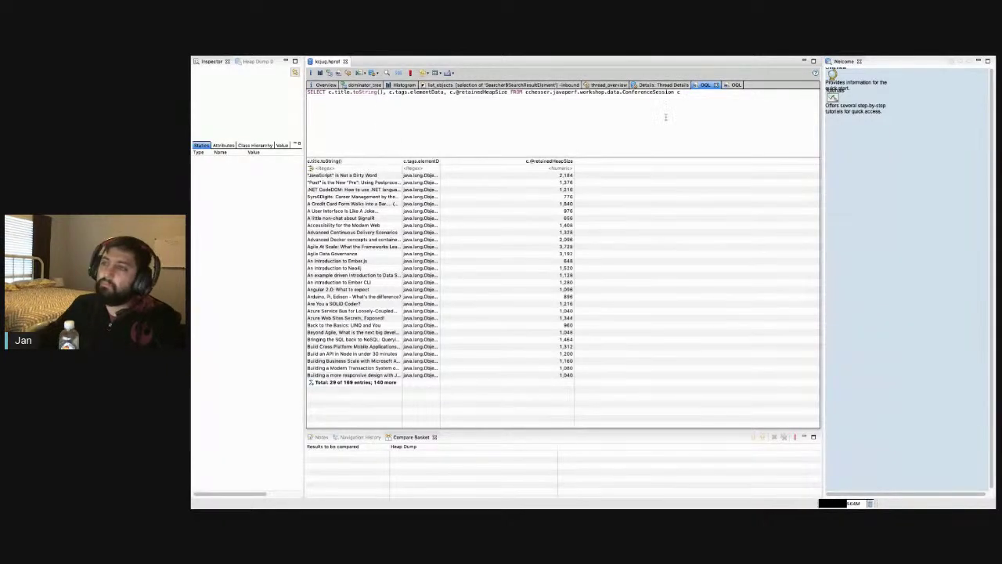
Step: Switch to VisualVM and start loading a file, browsing from the home folder to the workspaces folder
{"action": "key", "text": "super+Tab"}
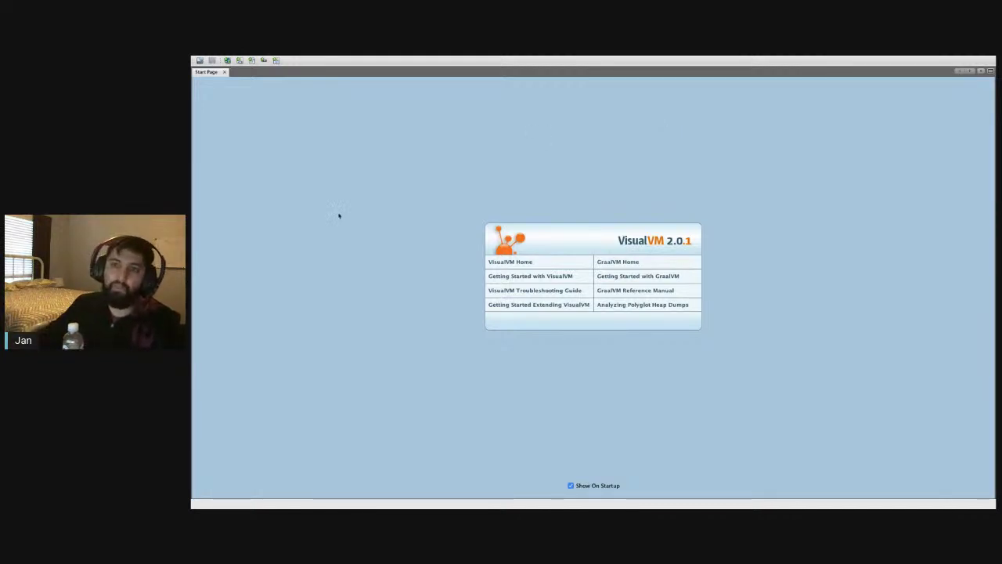
{"action": "left_click", "coordinate": [253, 61]}
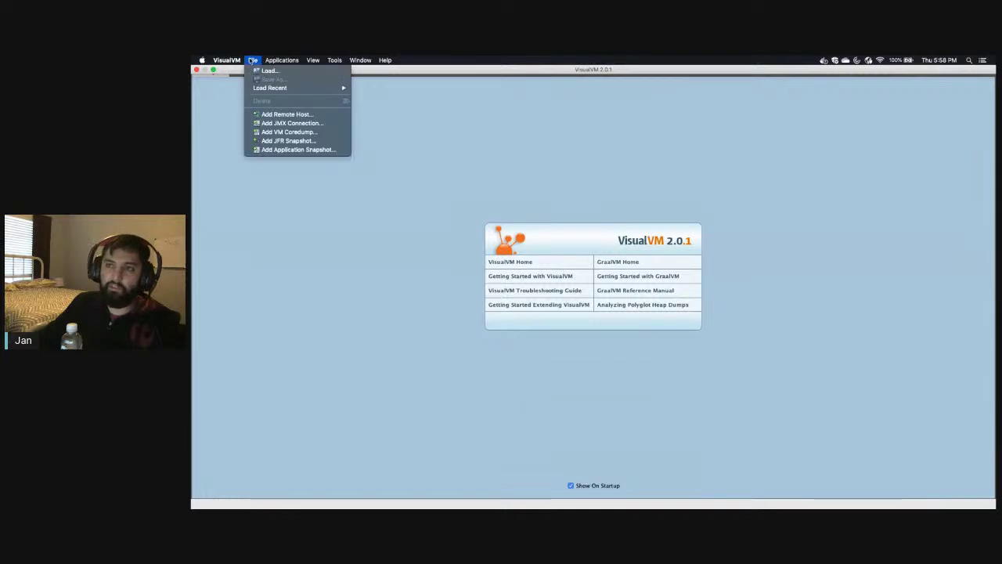
{"action": "left_click", "coordinate": [520, 159]}
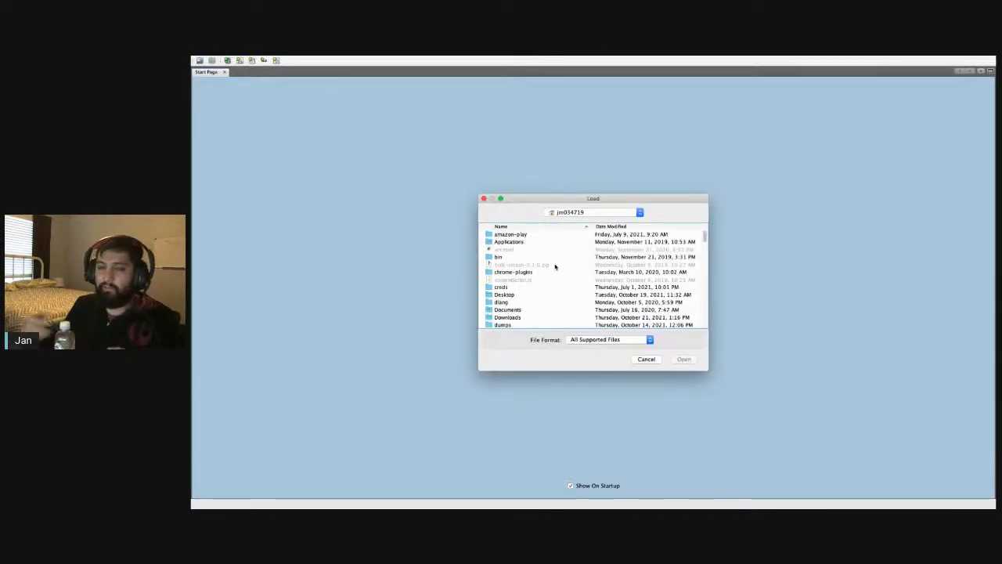
{"action": "scroll", "coordinate": [561, 287], "scroll_direction": "down", "scroll_amount": 5}
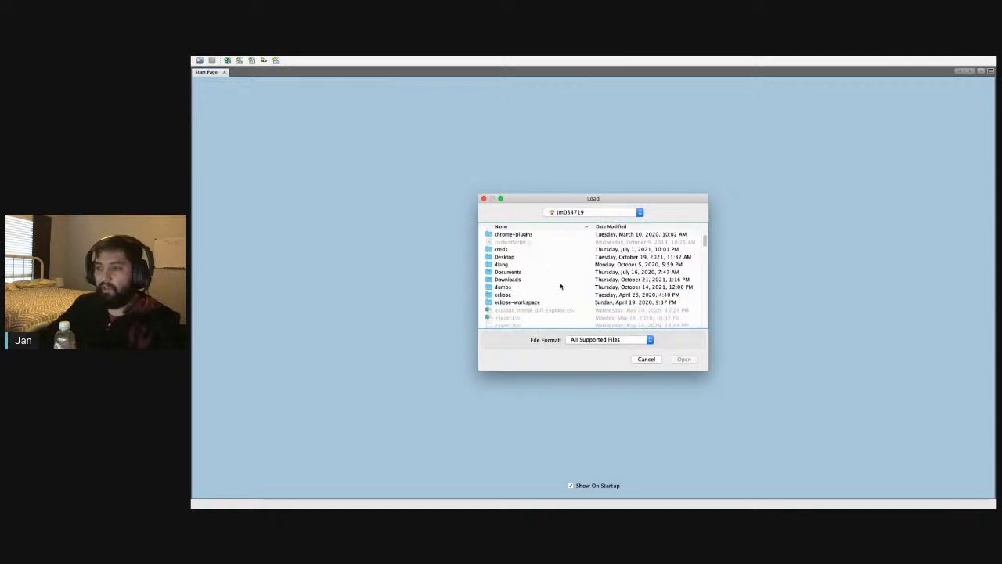
{"action": "scroll", "coordinate": [561, 286], "scroll_direction": "down", "scroll_amount": 10}
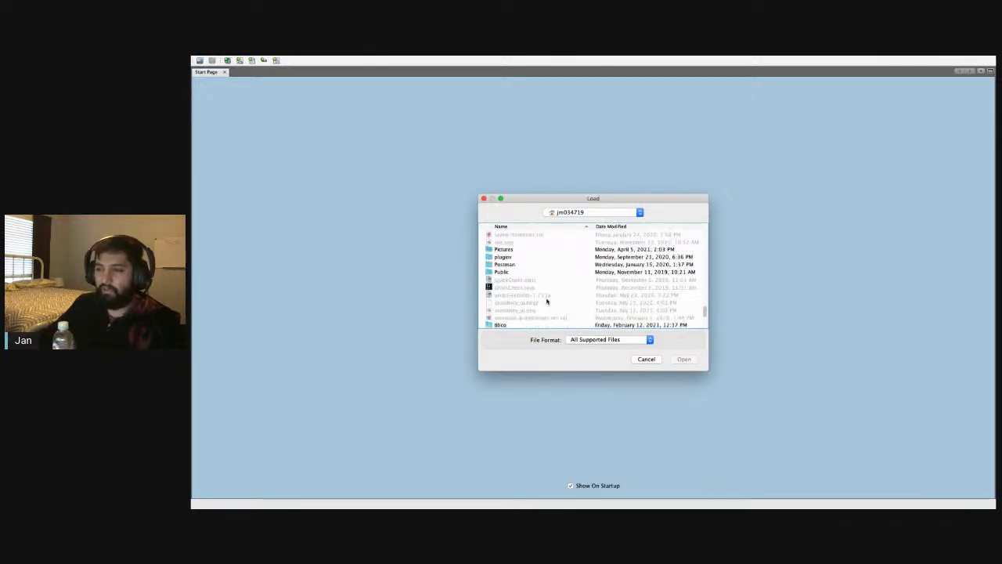
{"action": "double_click", "coordinate": [525, 324]}
Step: Load the heap dump kcjug.hprof from the java-perf-workshop folder inside the kcjug workspace
{"action": "scroll", "coordinate": [530, 271], "scroll_direction": "down", "scroll_amount": 10}
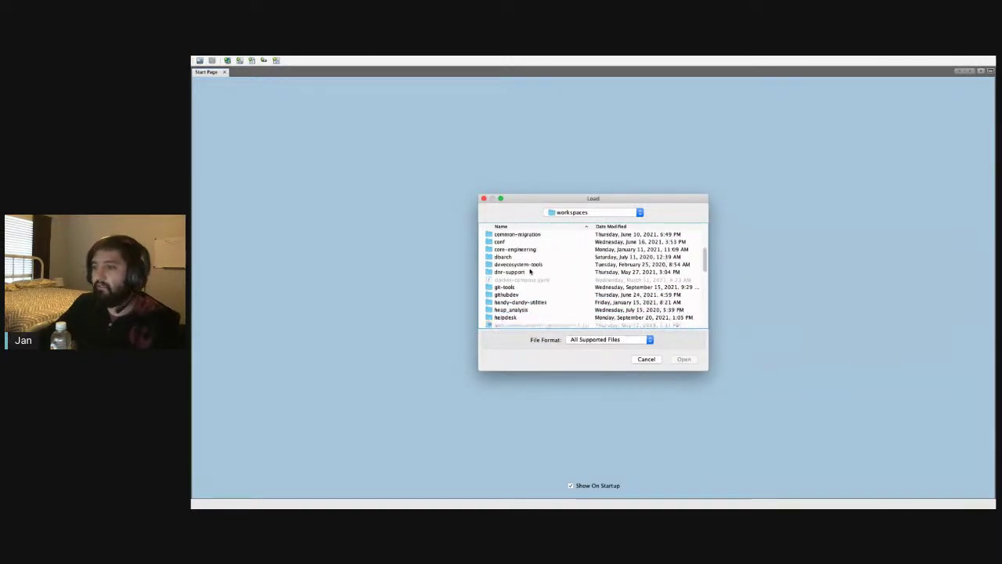
{"action": "scroll", "coordinate": [530, 271], "scroll_direction": "down", "scroll_amount": 8}
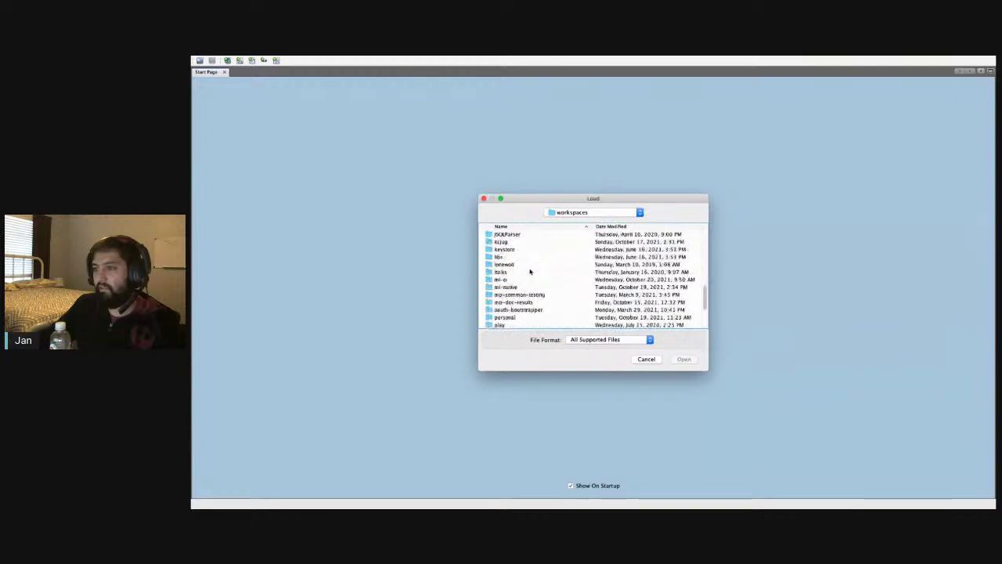
{"action": "double_click", "coordinate": [507, 260]}
{"action": "left_click", "coordinate": [512, 239]}
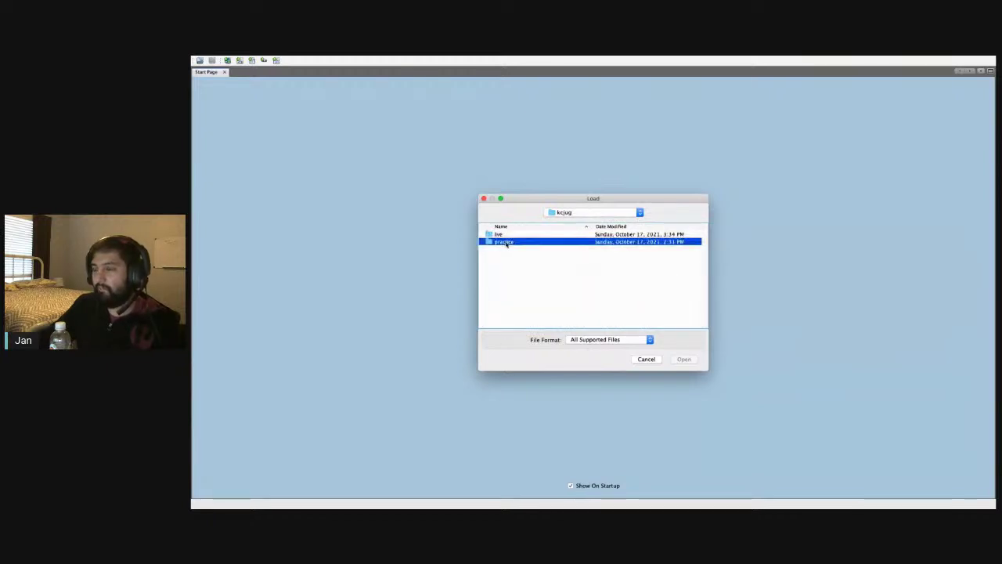
{"action": "double_click", "coordinate": [517, 239]}
{"action": "double_click", "coordinate": [519, 235]}
{"action": "scroll", "coordinate": [552, 282], "scroll_direction": "down", "scroll_amount": 1}
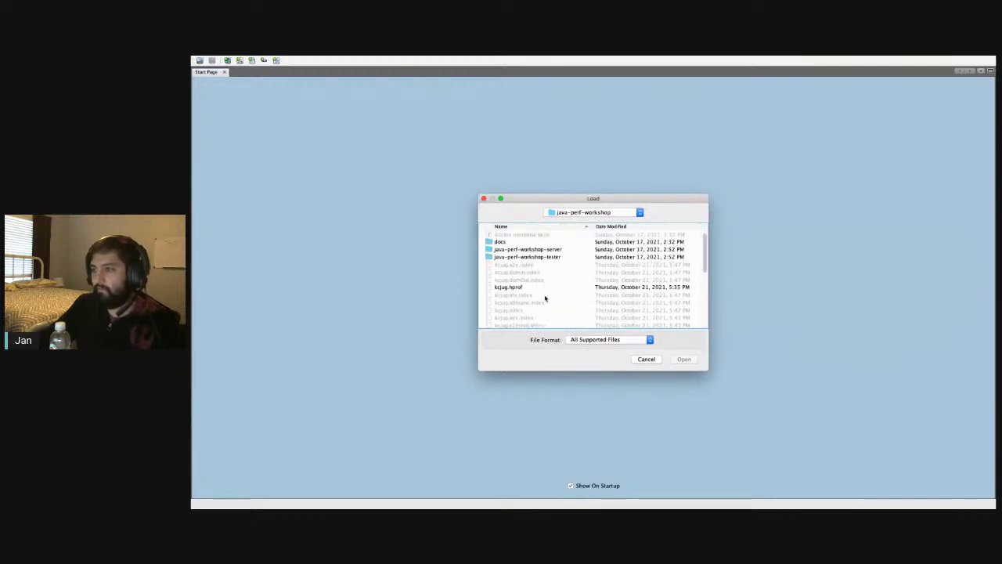
{"action": "left_click", "coordinate": [535, 288]}
{"action": "left_click", "coordinate": [695, 361]}
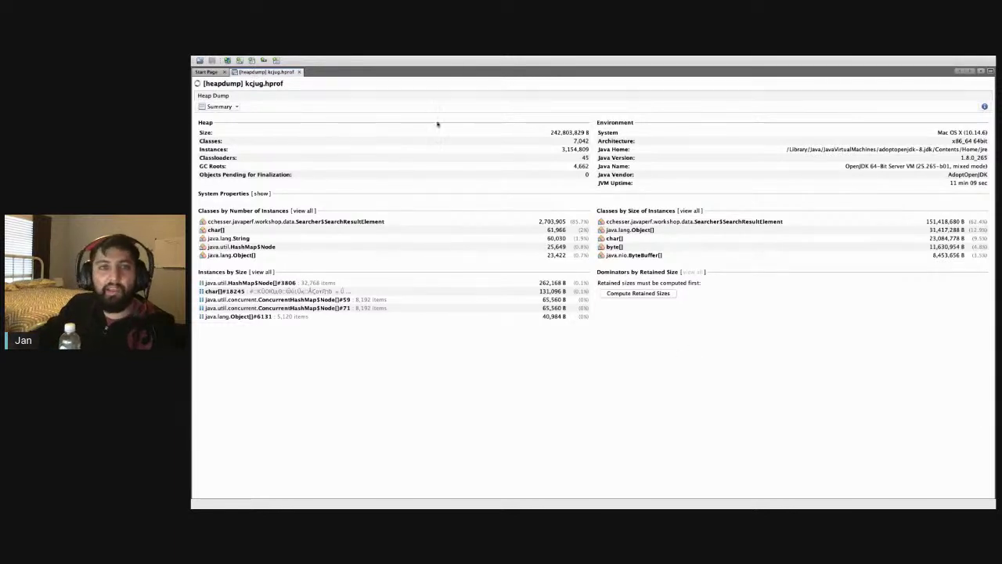
Step: Show the system properties in the heap dump's summary
{"action": "left_click", "coordinate": [237, 106]}
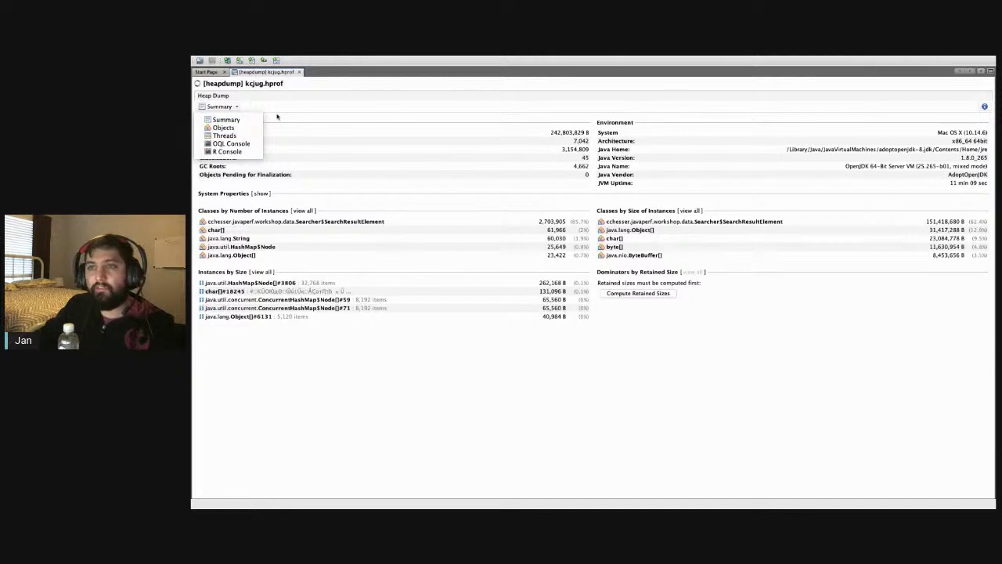
{"action": "left_click", "coordinate": [311, 110]}
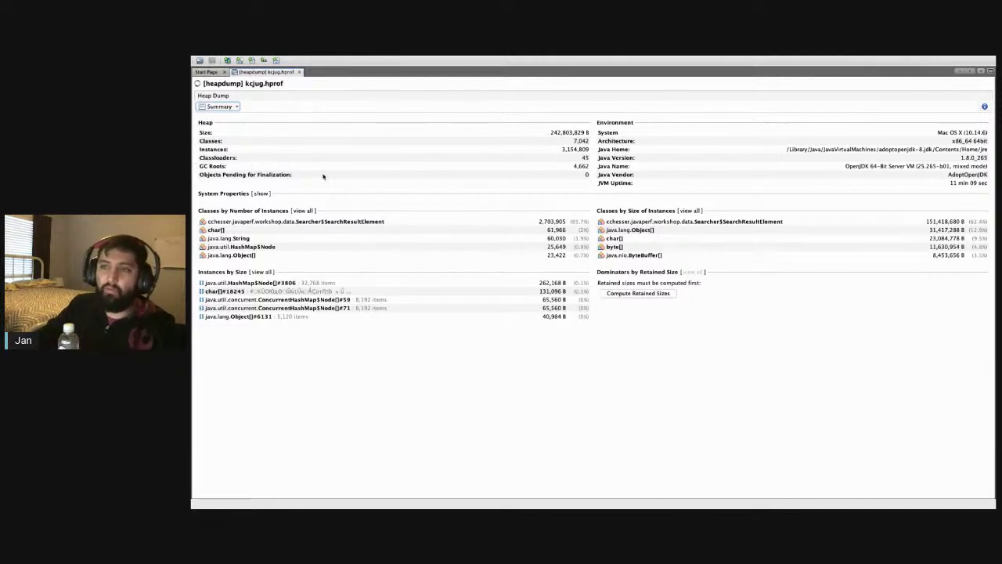
{"action": "left_click", "coordinate": [262, 194]}
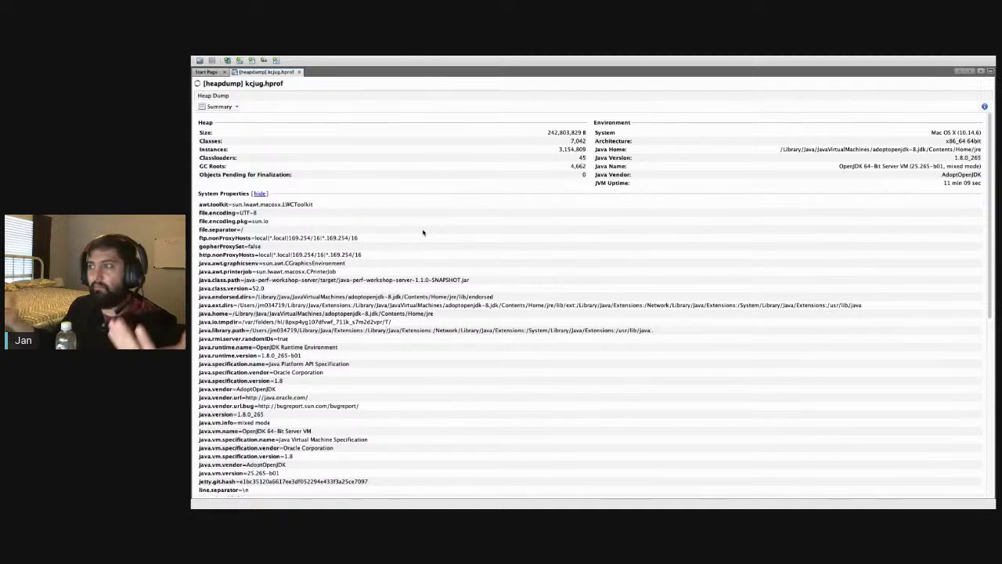
Step: Switch the heap dump to the Objects view, expand Searcher$SearchResultElement and its first instance, and select that instance's fields node
{"action": "left_click", "coordinate": [235, 107]}
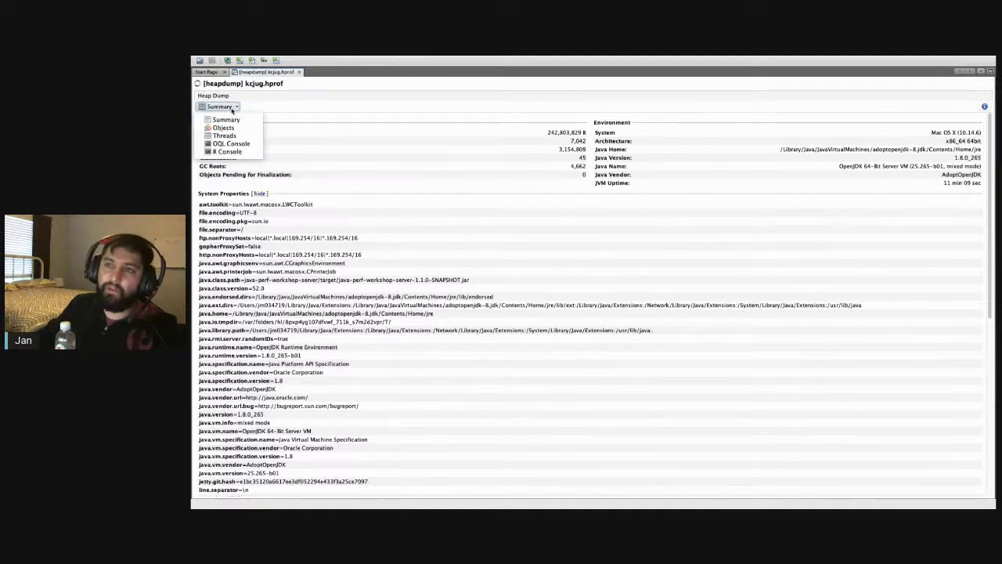
{"action": "left_click", "coordinate": [232, 127]}
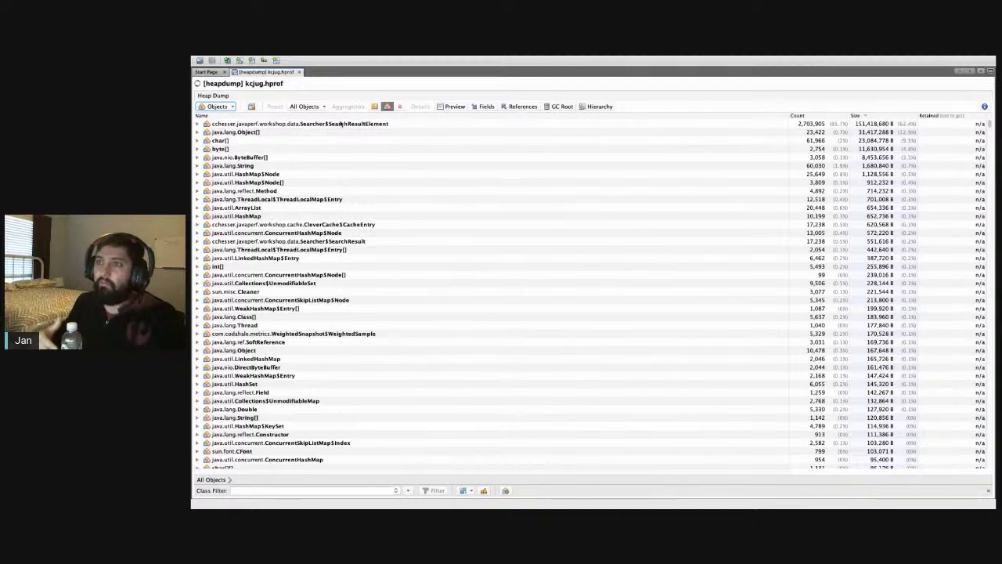
{"action": "left_click", "coordinate": [198, 124]}
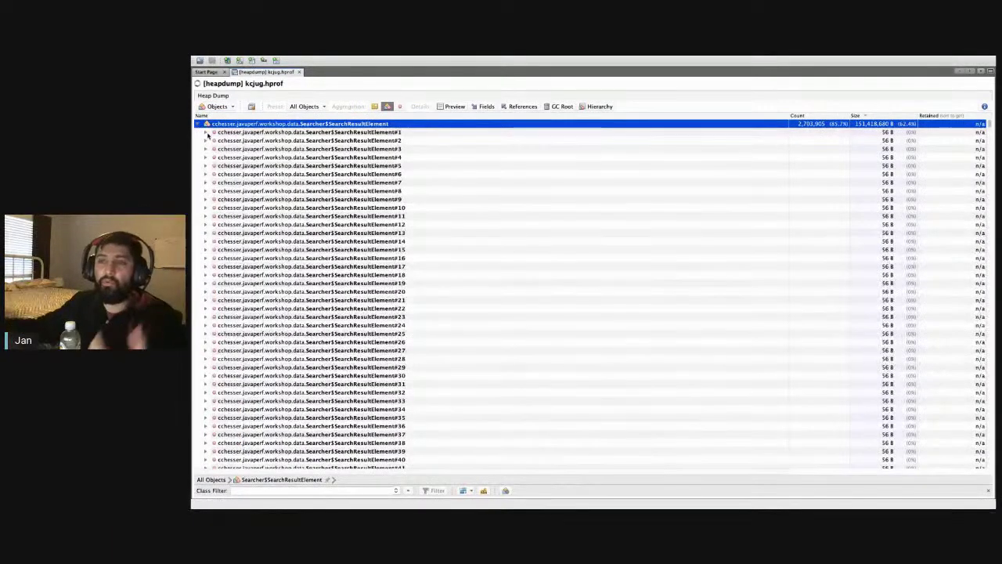
{"action": "left_click", "coordinate": [207, 132]}
{"action": "left_click", "coordinate": [239, 141]}
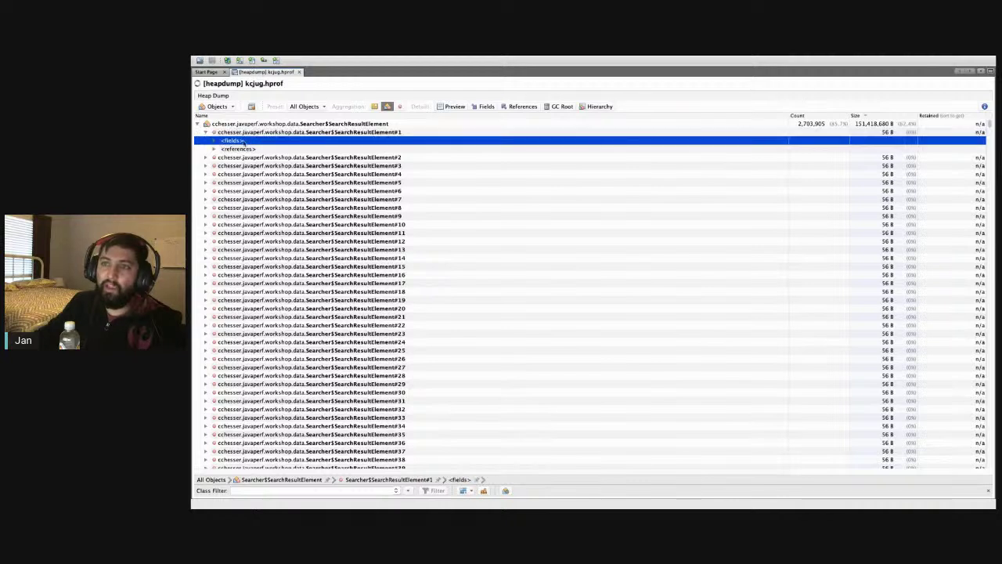
Step: Expand the fields of the first SearchResultElement instance and select its sessionType field
{"action": "double_click", "coordinate": [243, 142]}
{"action": "left_click", "coordinate": [388, 175]}
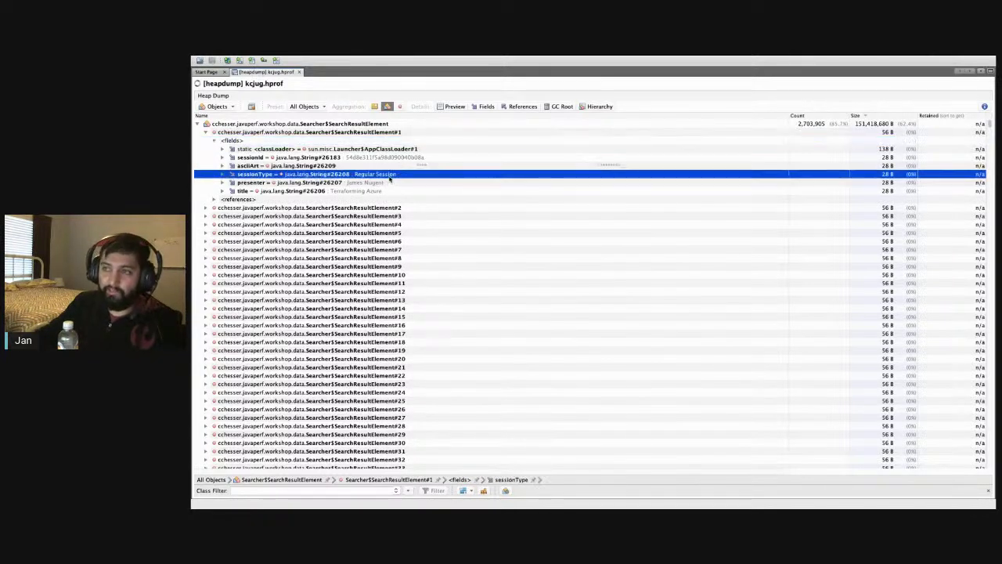
Step: Switch to the Threads view and expand the async-console-appender thread's ConditionObject.await frame down to the fields of its Node local variable
{"action": "left_click", "coordinate": [231, 107]}
{"action": "left_click", "coordinate": [233, 136]}
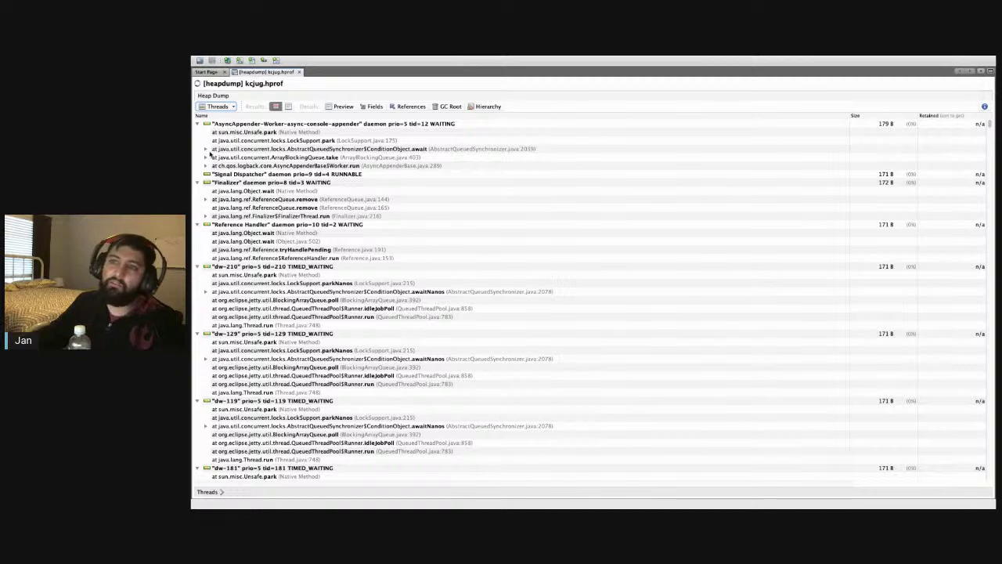
{"action": "left_click", "coordinate": [206, 148]}
{"action": "left_click", "coordinate": [213, 166]}
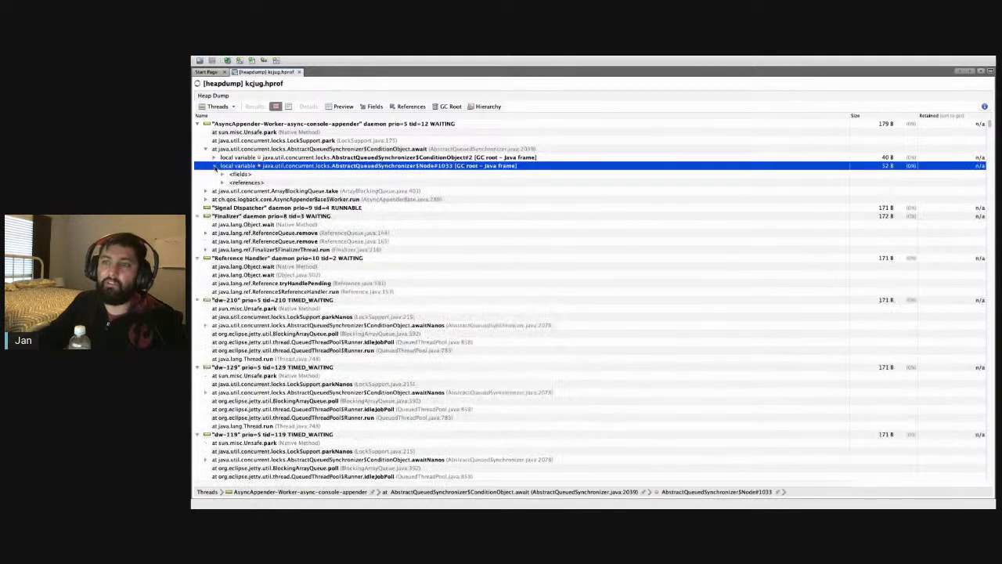
{"action": "left_click", "coordinate": [223, 174]}
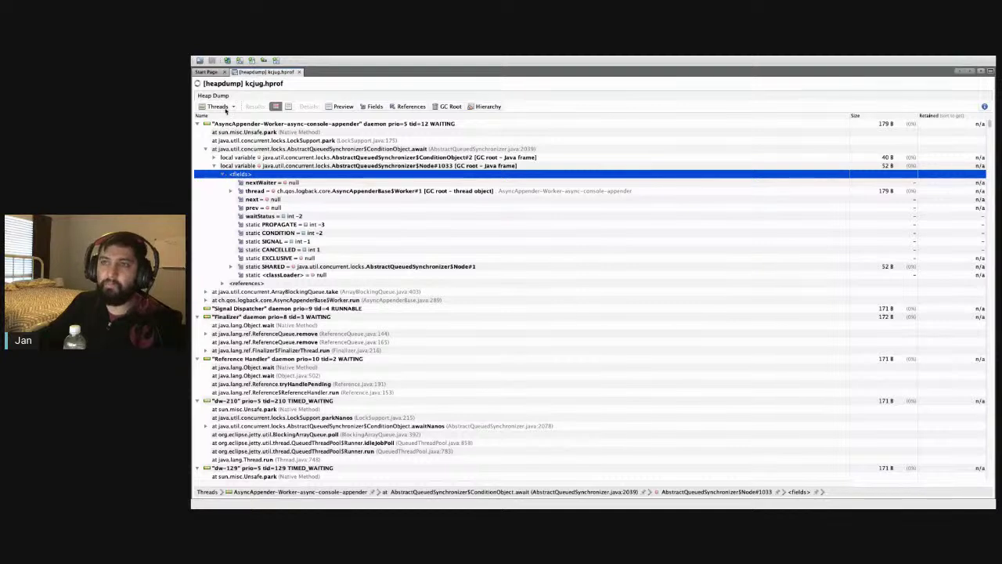
Step: Open the OQL Console, enlarge the script editor and run the query heap
{"action": "left_click", "coordinate": [226, 107]}
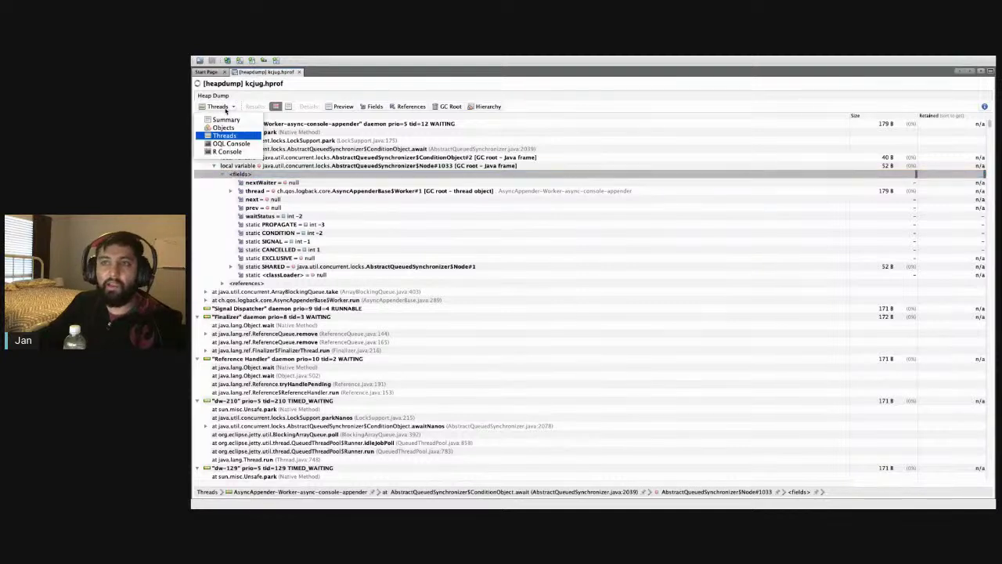
{"action": "left_click", "coordinate": [233, 144]}
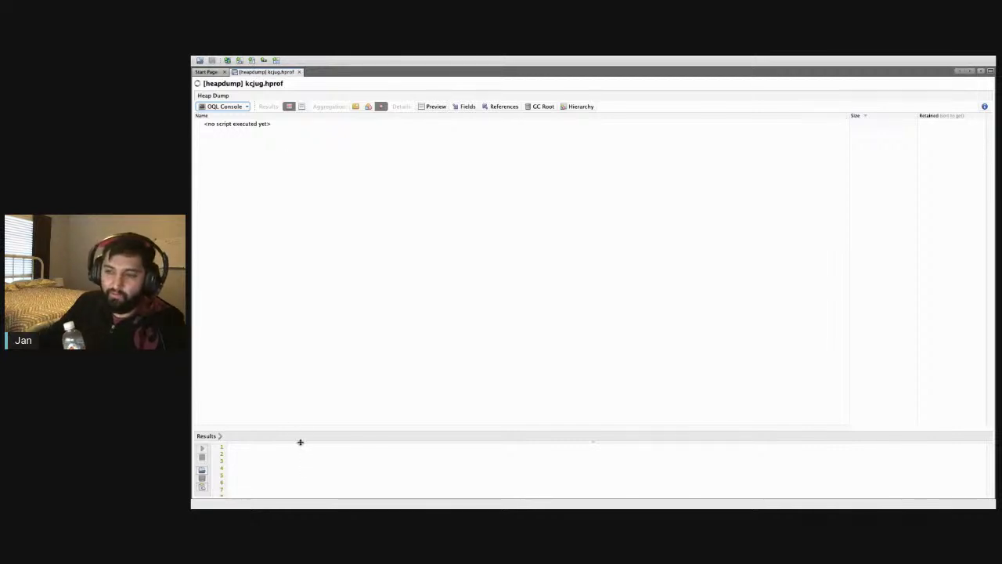
{"action": "left_click_drag", "start_coordinate": [300, 441], "coordinate": [318, 225]}
{"action": "left_click", "coordinate": [319, 241]}
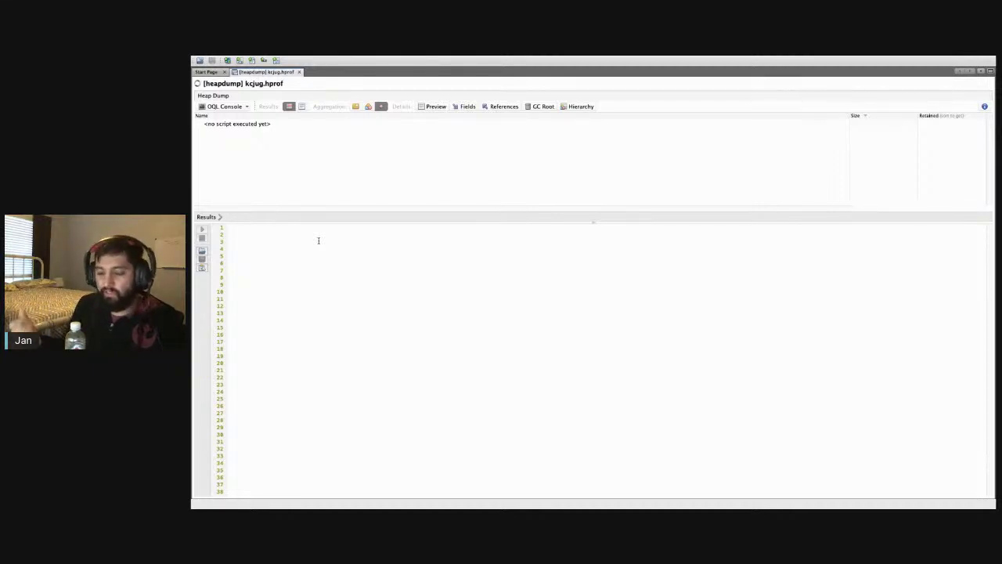
{"action": "type", "text": "heap"}
{"action": "key", "text": "ctrl+Return"}
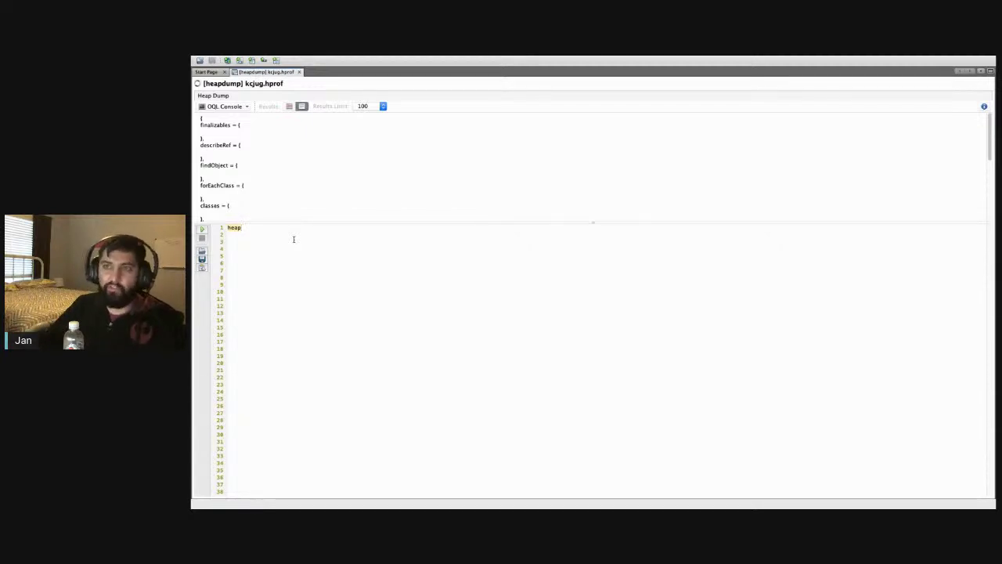
Step: Return to the Objects view, collapse Searcher$SearchResultElement and filter the classes by Conference
{"action": "left_click", "coordinate": [237, 109]}
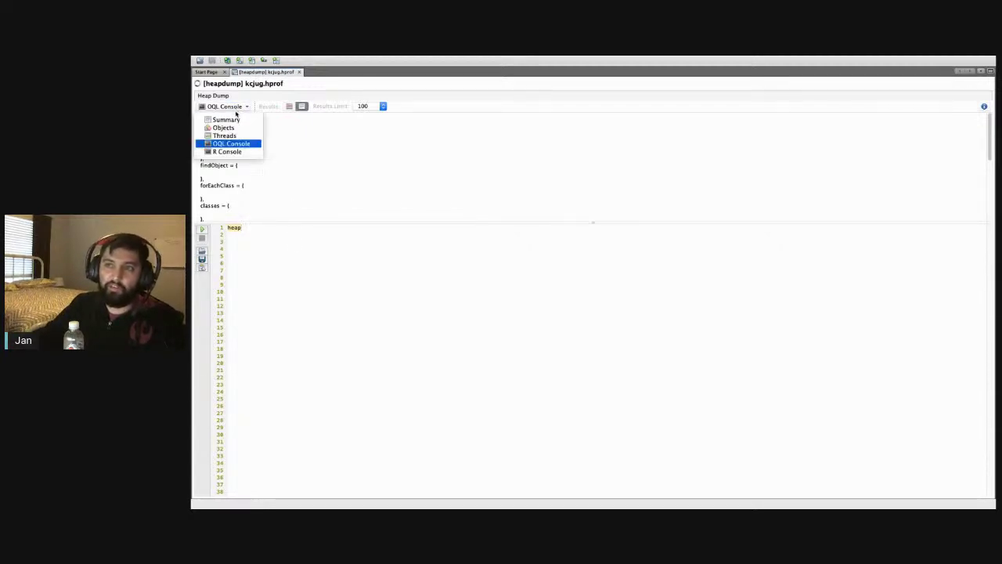
{"action": "left_click", "coordinate": [223, 126]}
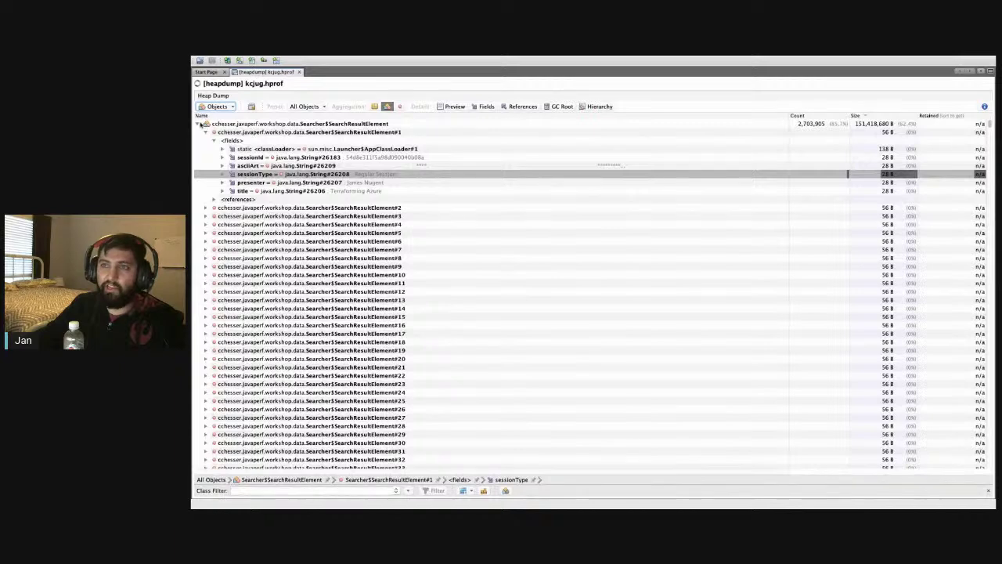
{"action": "left_click", "coordinate": [201, 124]}
{"action": "left_click", "coordinate": [245, 489]}
{"action": "type", "text": "C"}
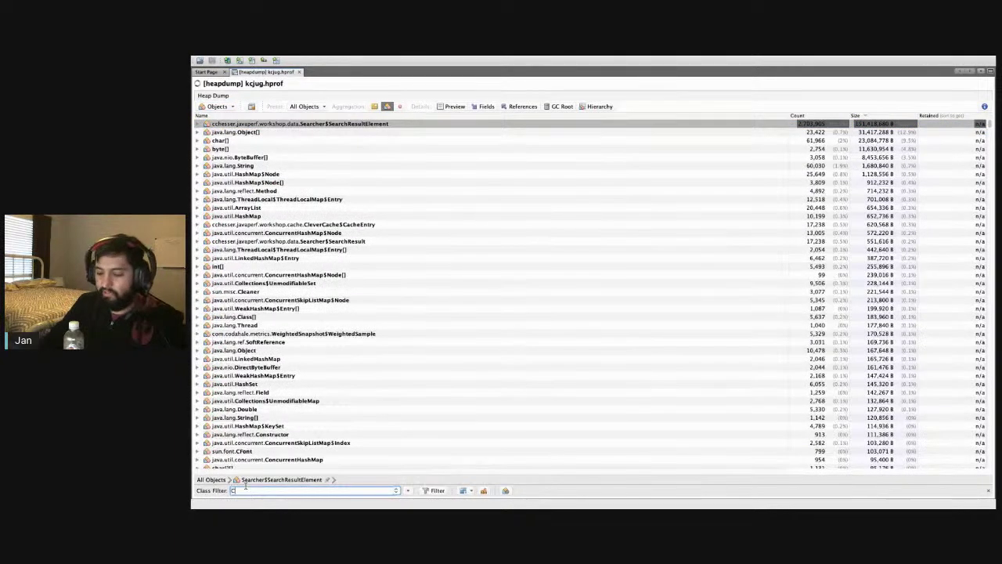
{"action": "type", "text": "onference"}
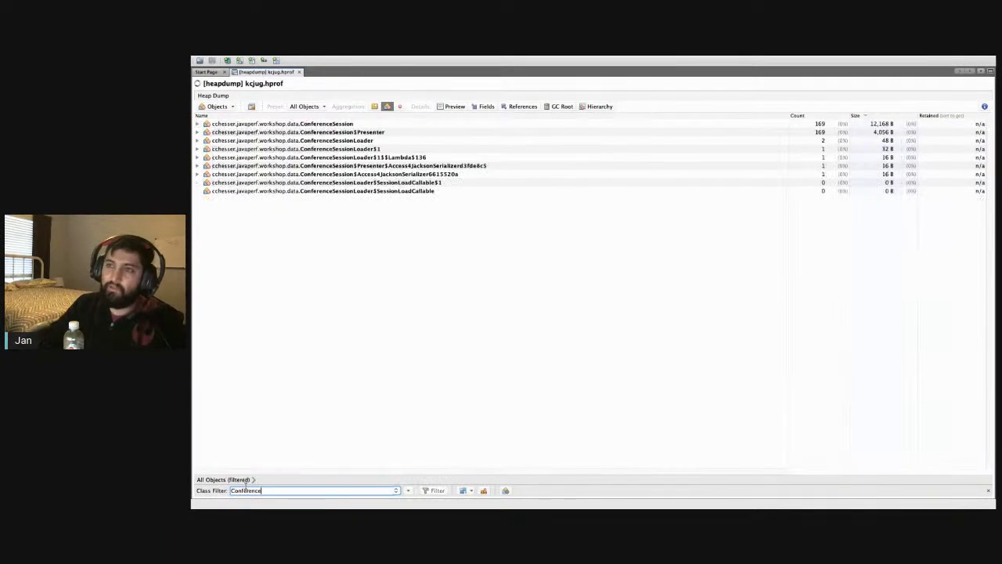
Step: Copy the fully qualified name of the ConferenceSession class
{"action": "right_click", "coordinate": [343, 125]}
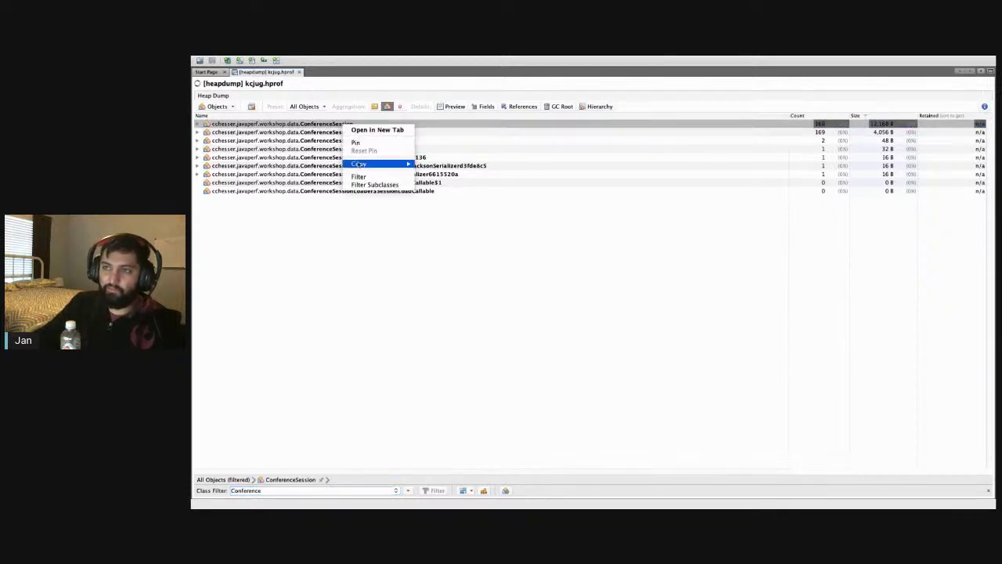
{"action": "mouse_move", "coordinate": [360, 164]}
{"action": "left_click", "coordinate": [464, 179]}
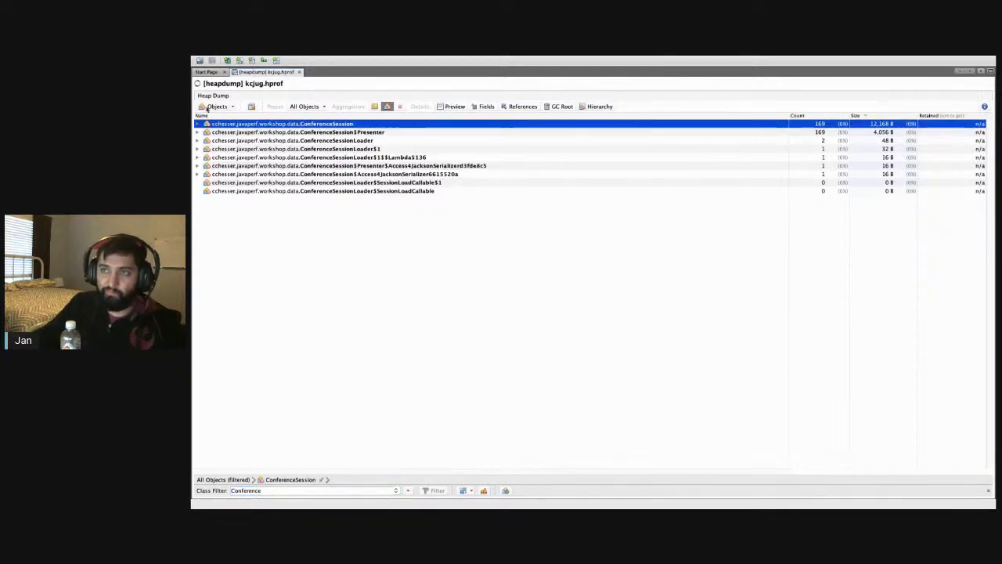
Step: Replace the OQL Console script with heap.objects('cchesser.javaperf.workshop.data.ConferenceSession') and run it
{"action": "left_click", "coordinate": [218, 106]}
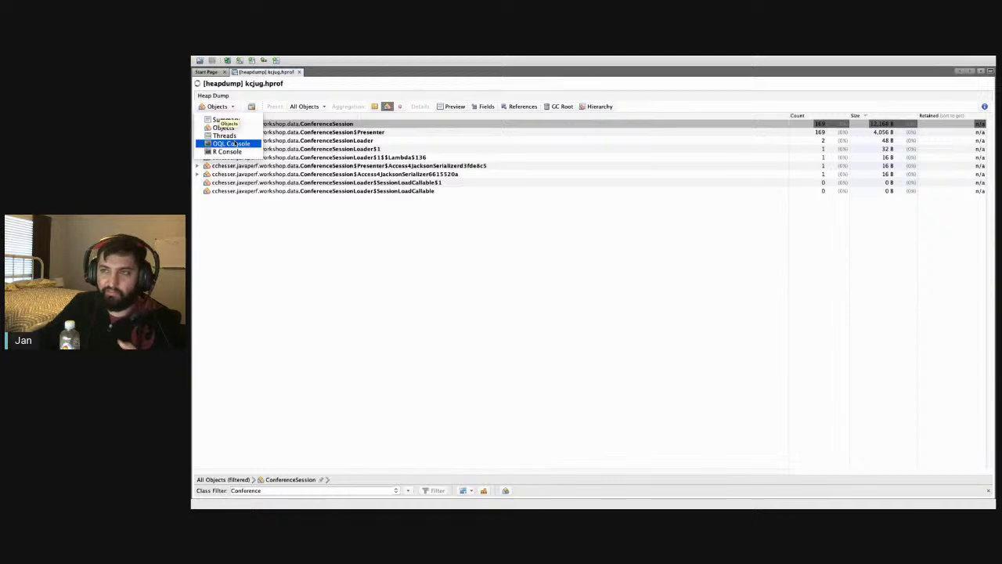
{"action": "left_click", "coordinate": [233, 144]}
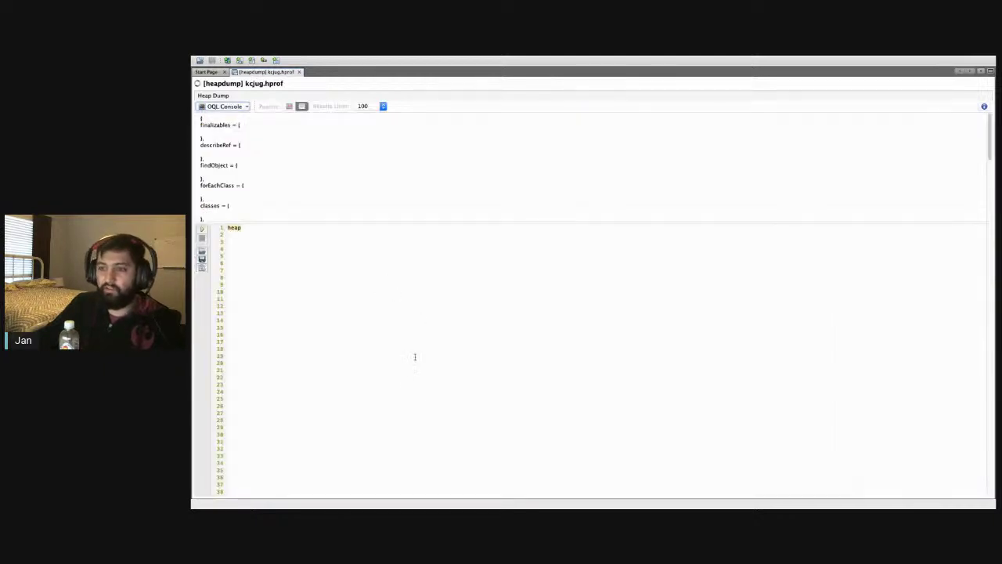
{"action": "type", "text": "heap.o"}
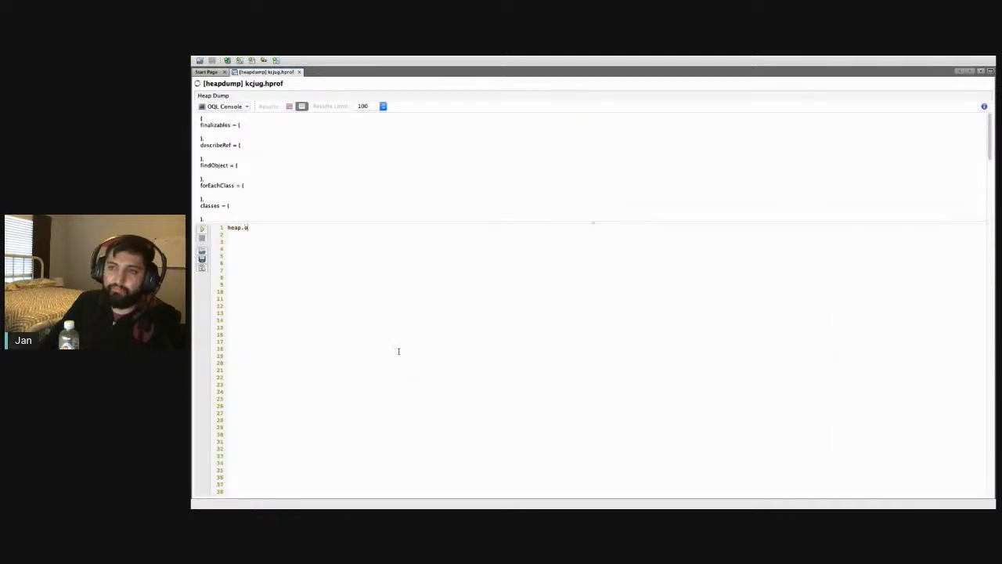
{"action": "type", "text": "bjects()'"}
{"action": "key", "text": "ctrl+v"}
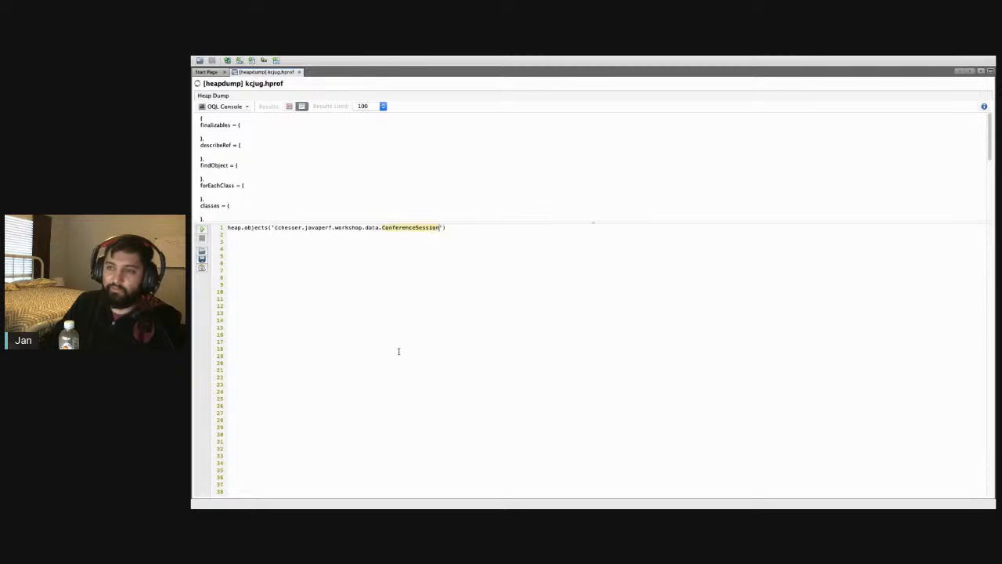
{"action": "type", "text": "'"}
{"action": "left_click", "coordinate": [202, 228]}
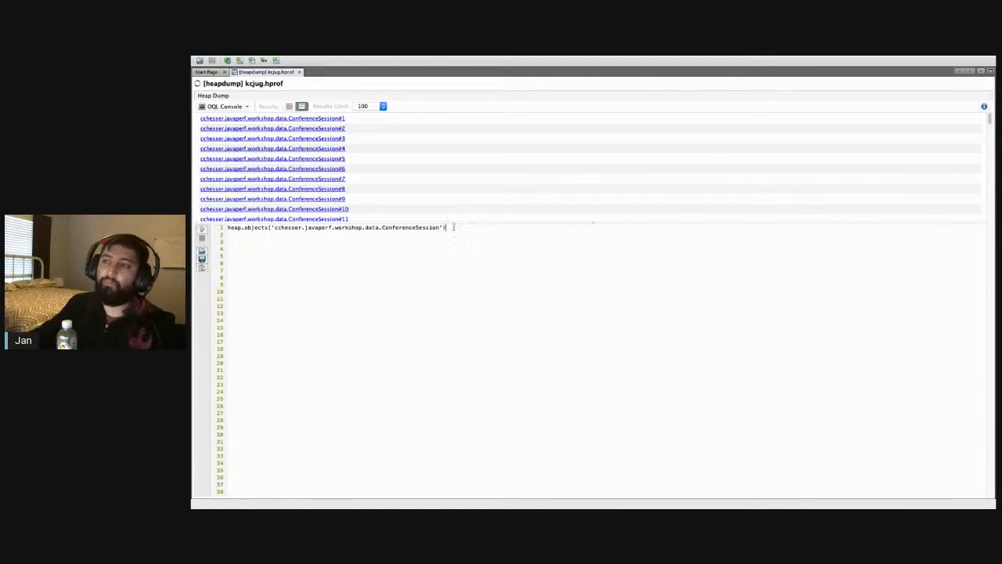
Step: Assign the heap.objects query to a variable named sessions, output sessions on the second line, and run the script
{"action": "key", "text": "Home"}
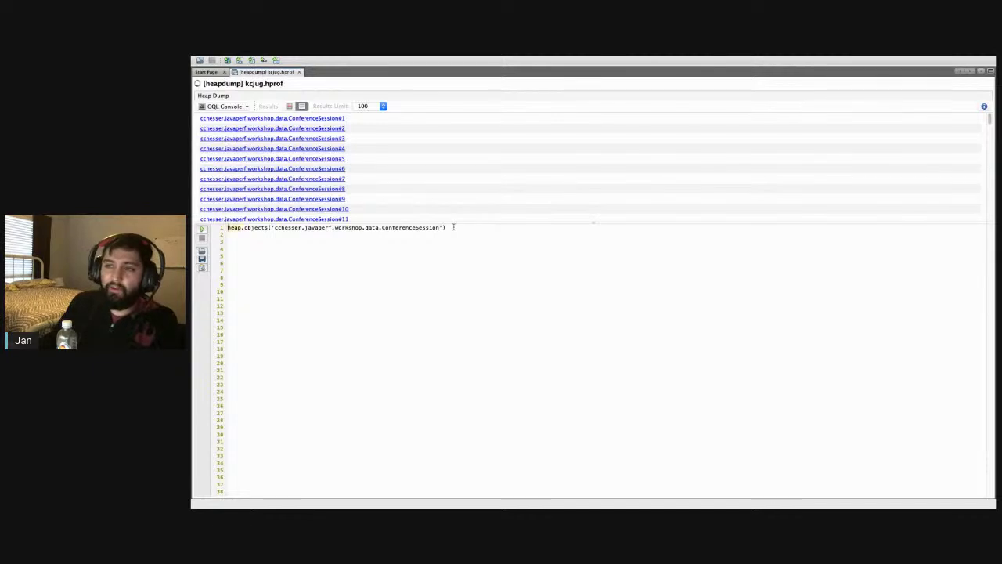
{"action": "type", "text": "var "}
{"action": "type", "text": "session"}
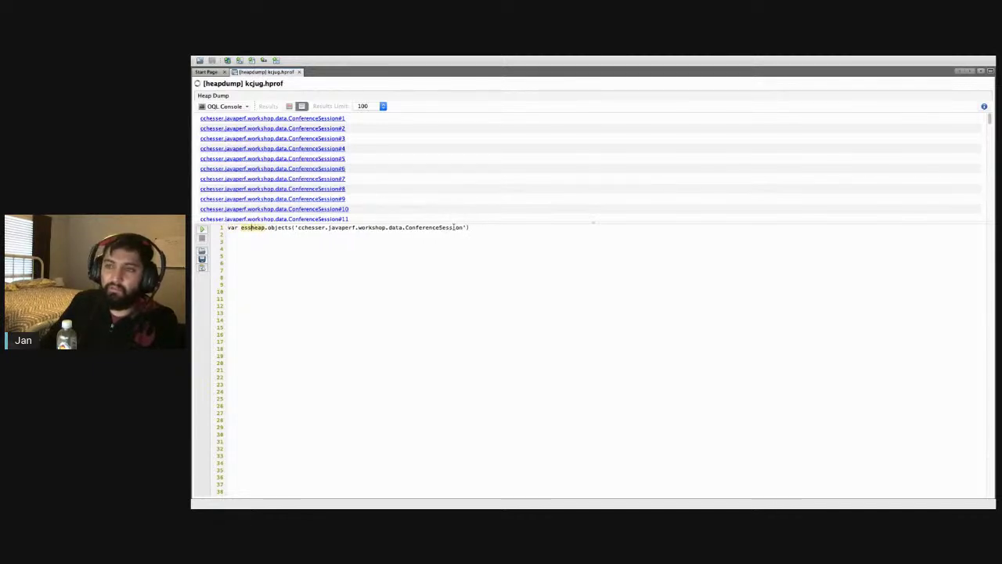
{"action": "type", "text": "s="}
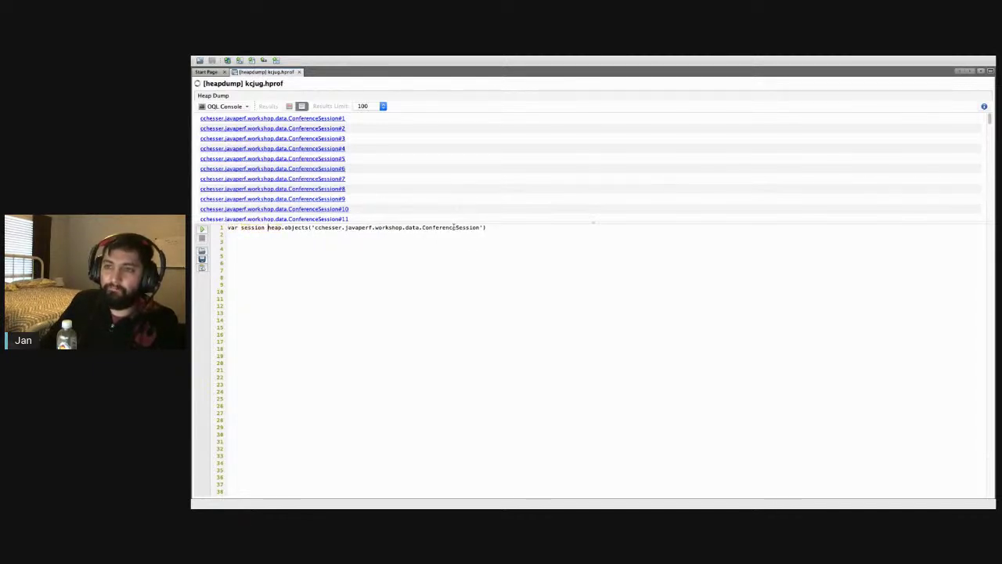
{"action": "left_click", "coordinate": [203, 230]}
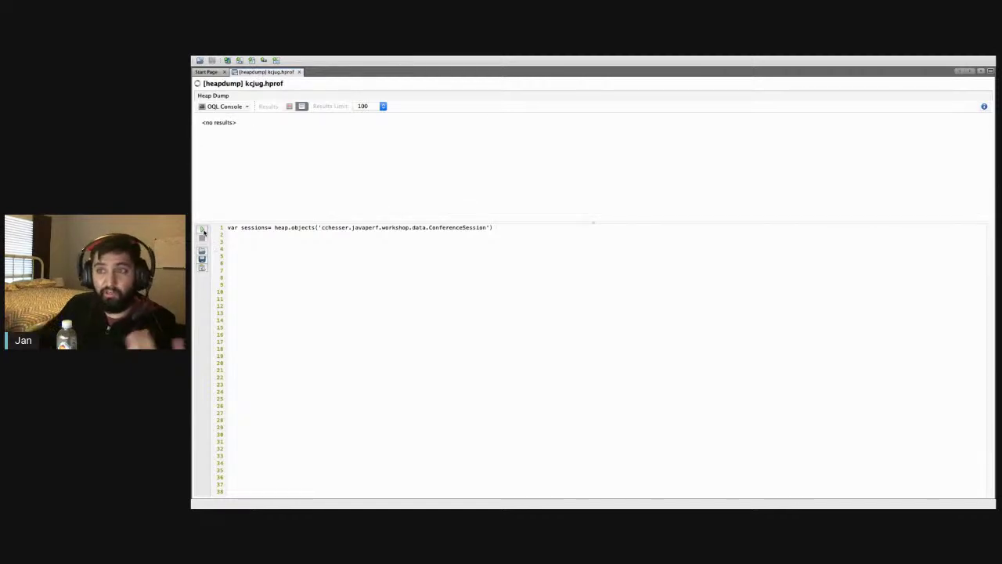
{"action": "type", "text": "sessions"}
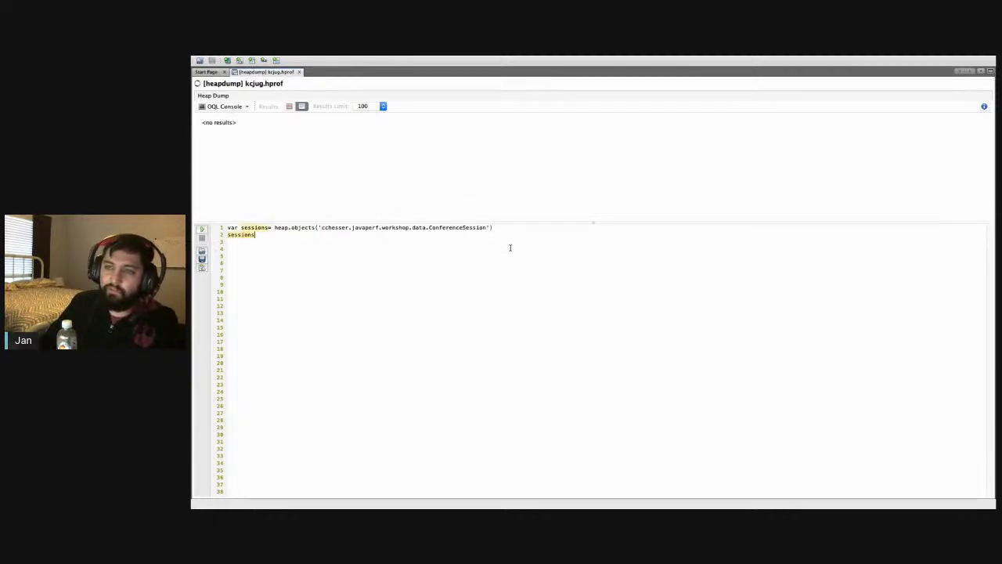
{"action": "left_click", "coordinate": [202, 230]}
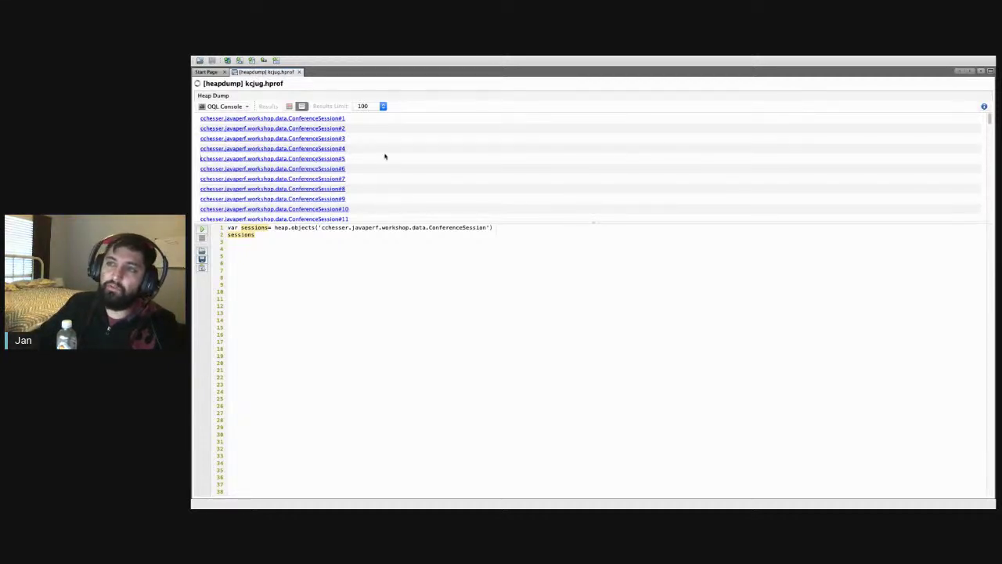
Step: Open ConferenceSession#4 from the query results, expand its fields, and return to the OQL Console
{"action": "left_click", "coordinate": [328, 149]}
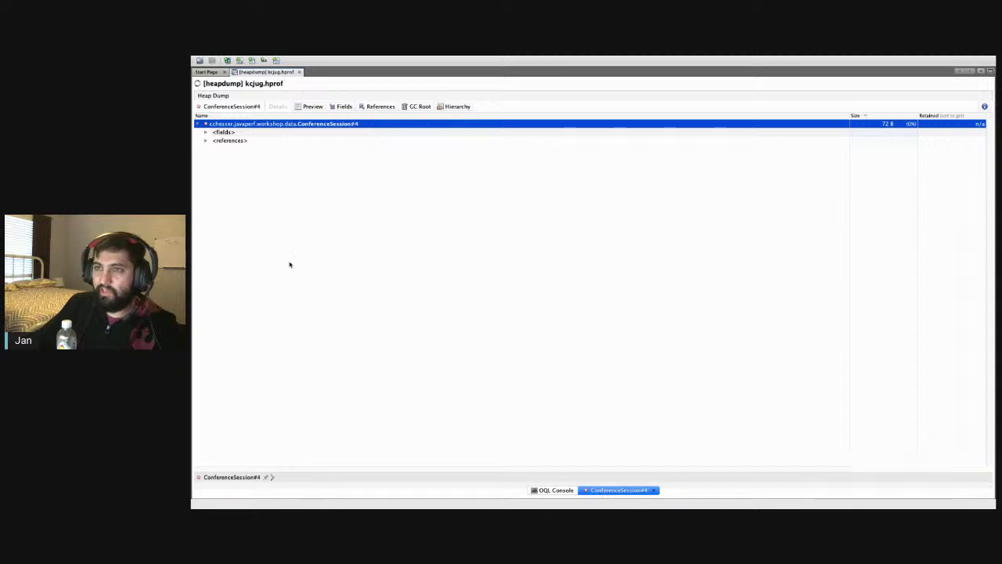
{"action": "left_click", "coordinate": [205, 132]}
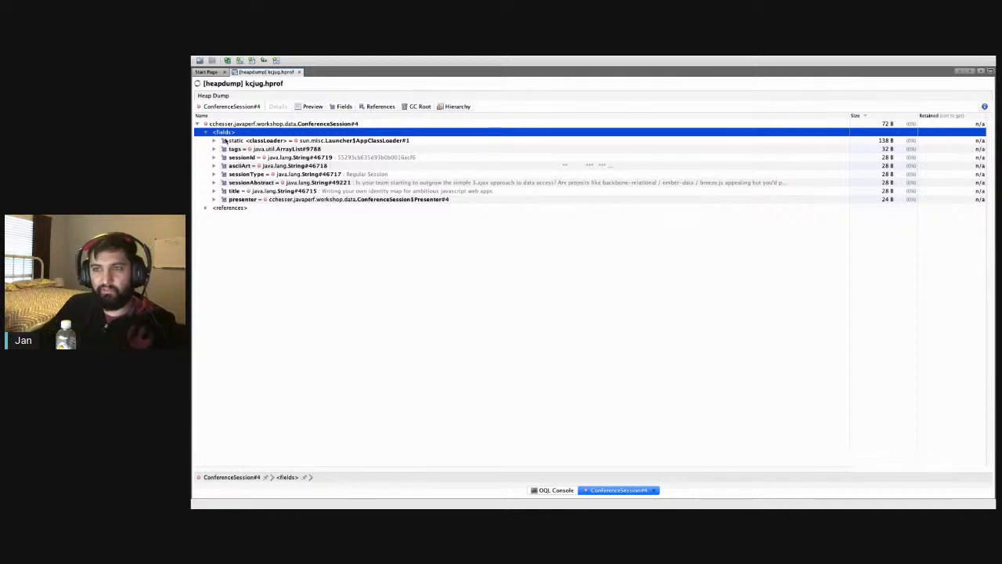
{"action": "left_click", "coordinate": [552, 490]}
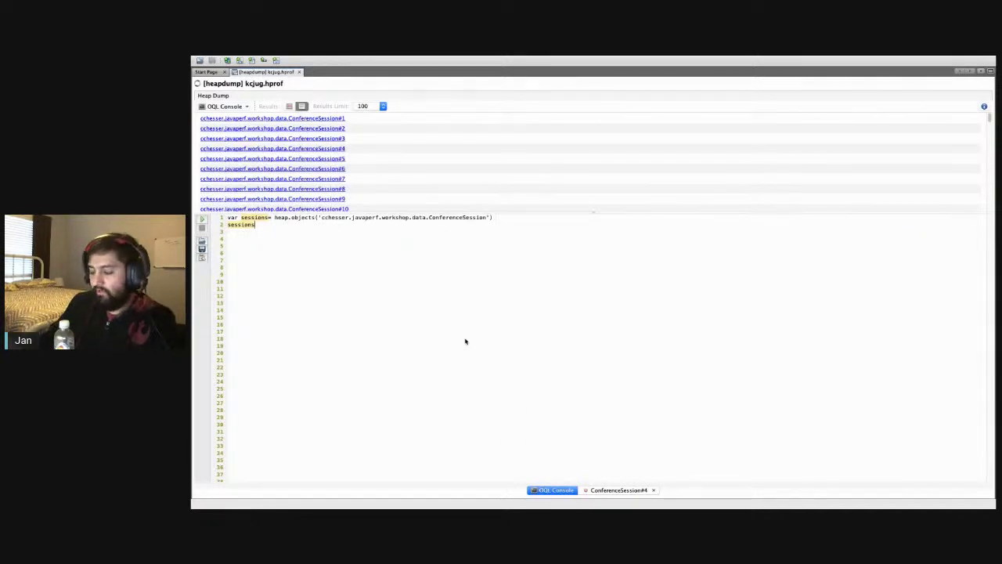
Step: Remove the sessions output line from the script and start a function toJson(session) on line 3 with an empty body
{"action": "key", "text": "BackSpace"}
{"action": "key", "text": "BackSpace"}
{"action": "key", "text": "BackSpace"}
{"action": "key", "text": "BackSpace"}
{"action": "key", "text": "BackSpace"}
{"action": "key", "text": "BackSpace"}
{"action": "key", "text": "BackSpace"}
{"action": "key", "text": "BackSpace"}
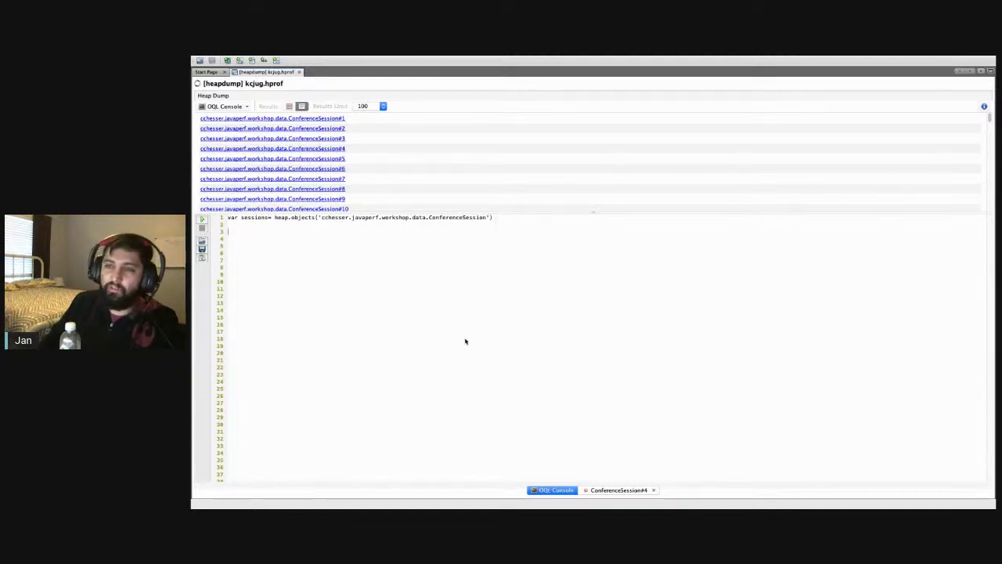
{"action": "type", "text": "function toJson"}
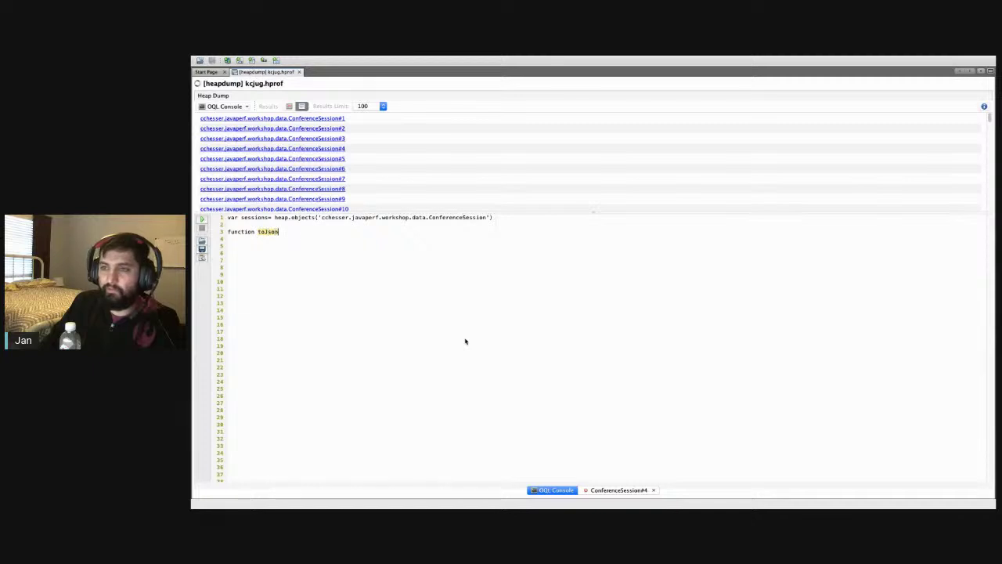
{"action": "type", "text": "()session"}
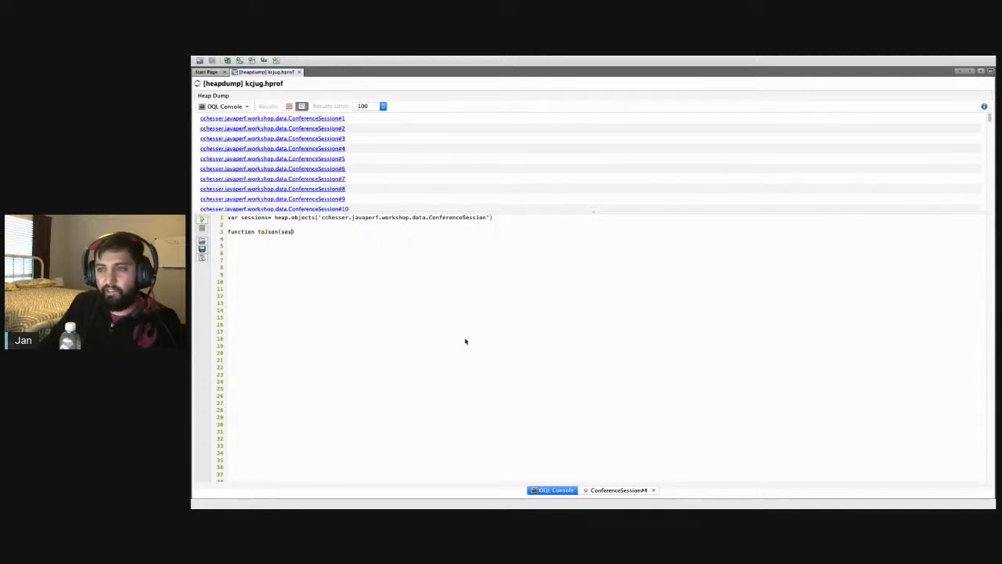
{"action": "type", "text": " {"}
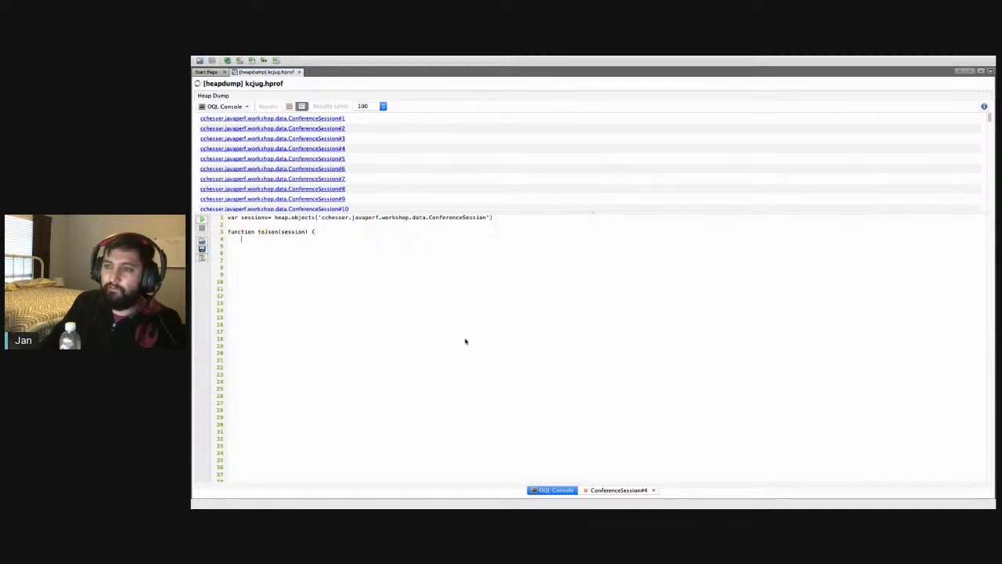
{"action": "key", "text": "Return"}
{"action": "key", "text": "Return"}
{"action": "key", "text": "BackSpace"}
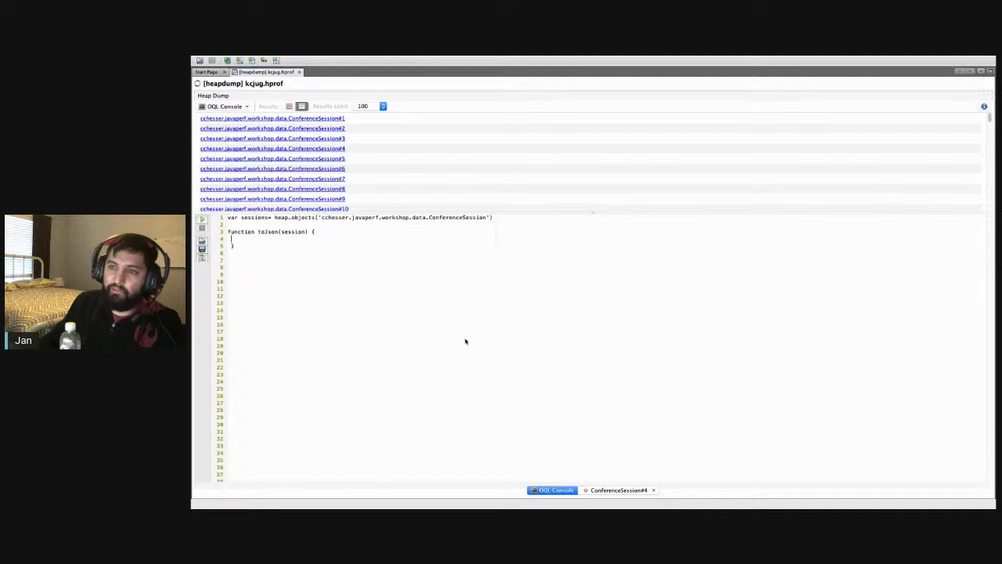
Step: Make toJson return an object with the properties self: session and title: session.title
{"action": "type", "text": "return {"}
{"action": "key", "text": "Return"}
{"action": "type", "text": "}"}
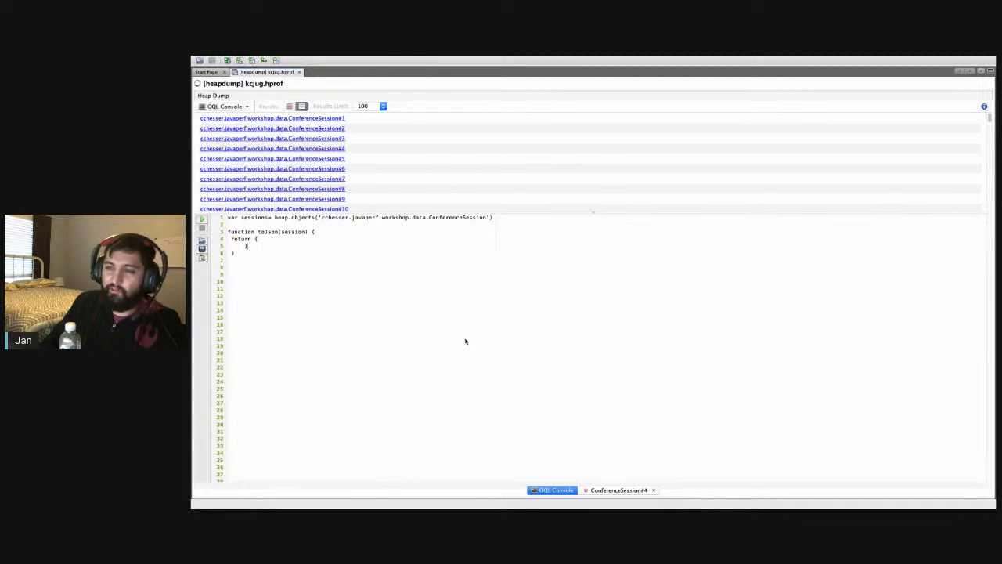
{"action": "key", "text": "Up"}
{"action": "key", "text": "End"}
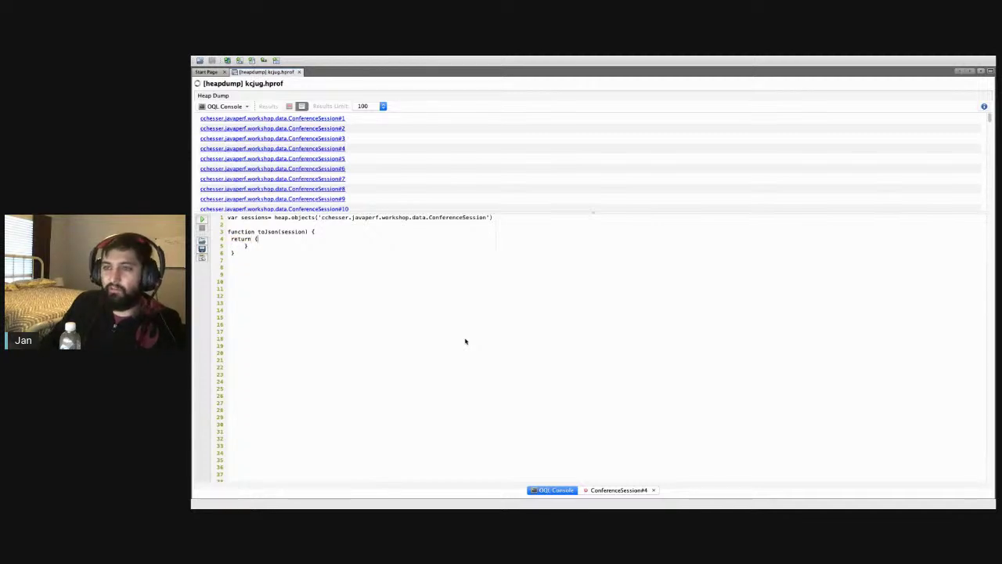
{"action": "key", "text": "Return"}
{"action": "type", "text": "self: "}
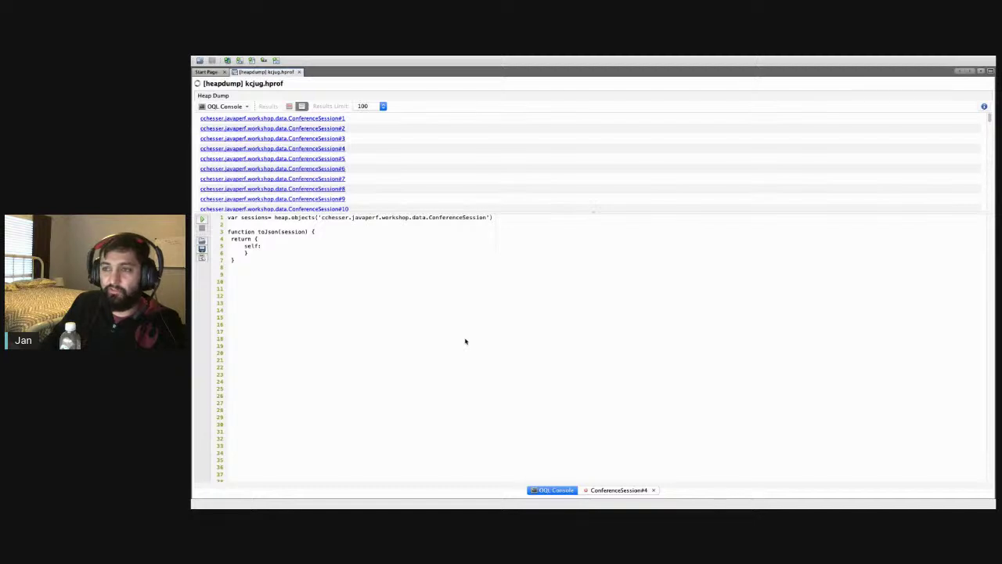
{"action": "type", "text": "sessi"}
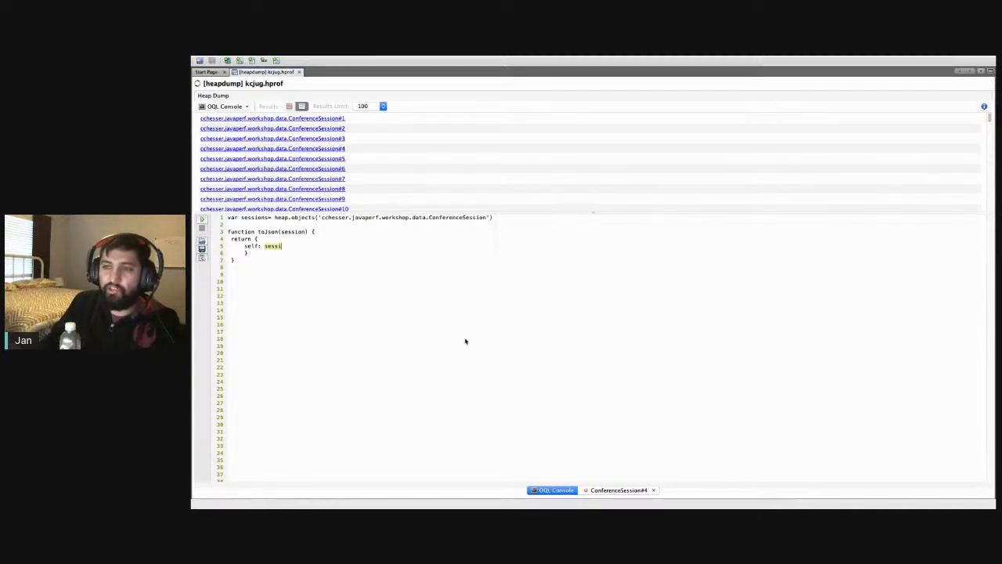
{"action": "type", "text": "on,"}
{"action": "key", "text": "Return"}
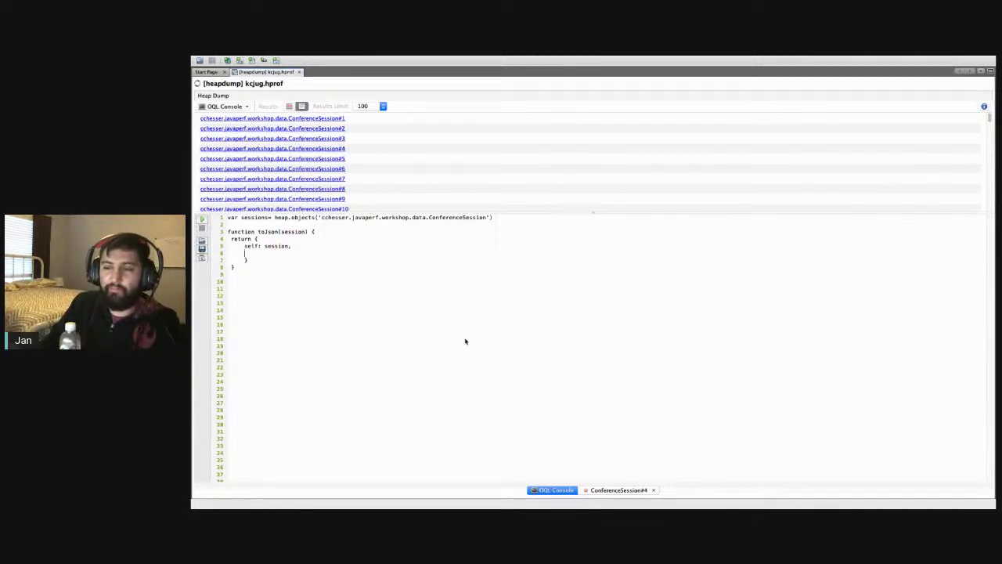
{"action": "type", "text": "title:"}
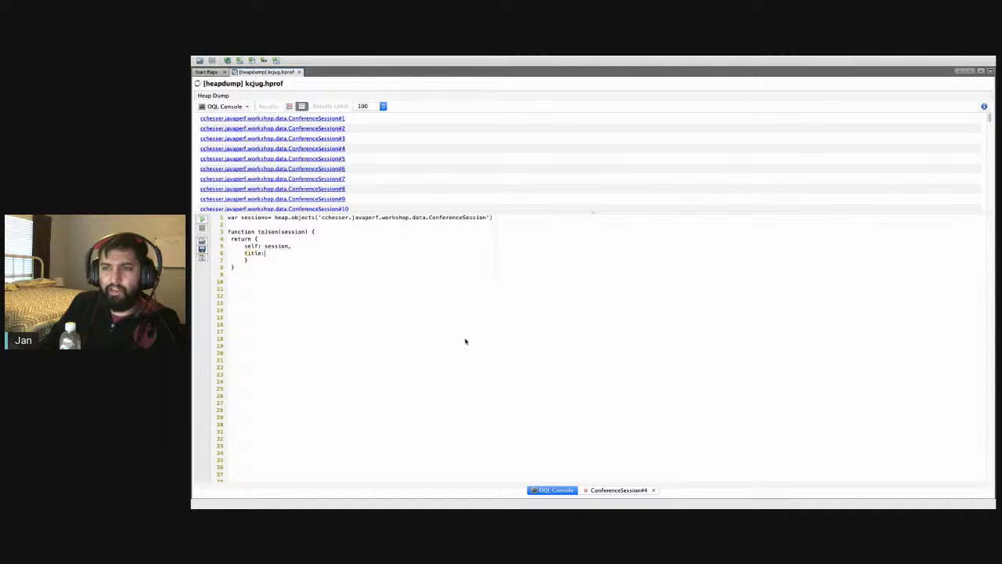
{"action": "type", "text": " session.title"}
Step: Add map(sessions, toJson) on line 10 below the function and run the script
{"action": "key", "text": "Down"}
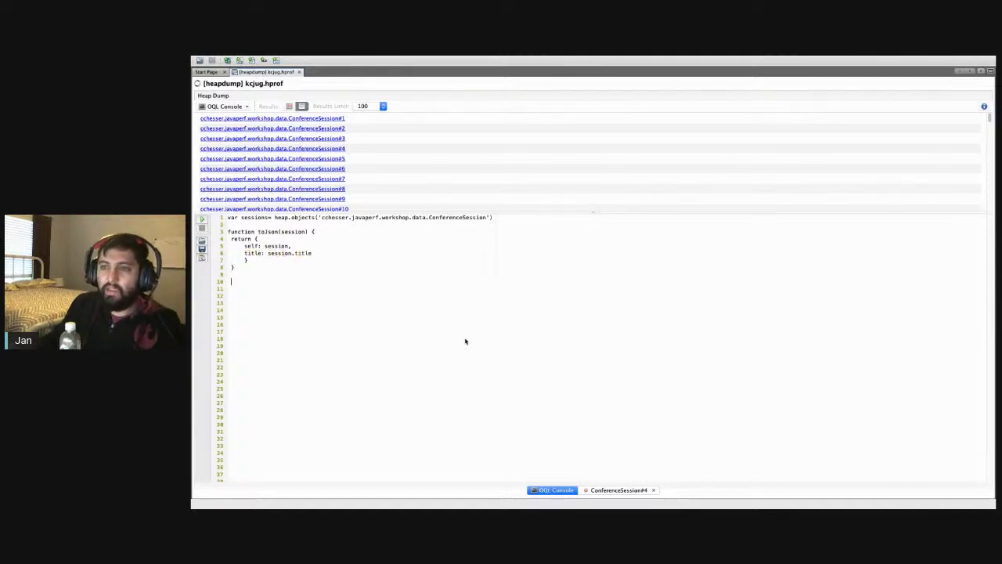
{"action": "key", "text": "Down"}
{"action": "key", "text": "Down"}
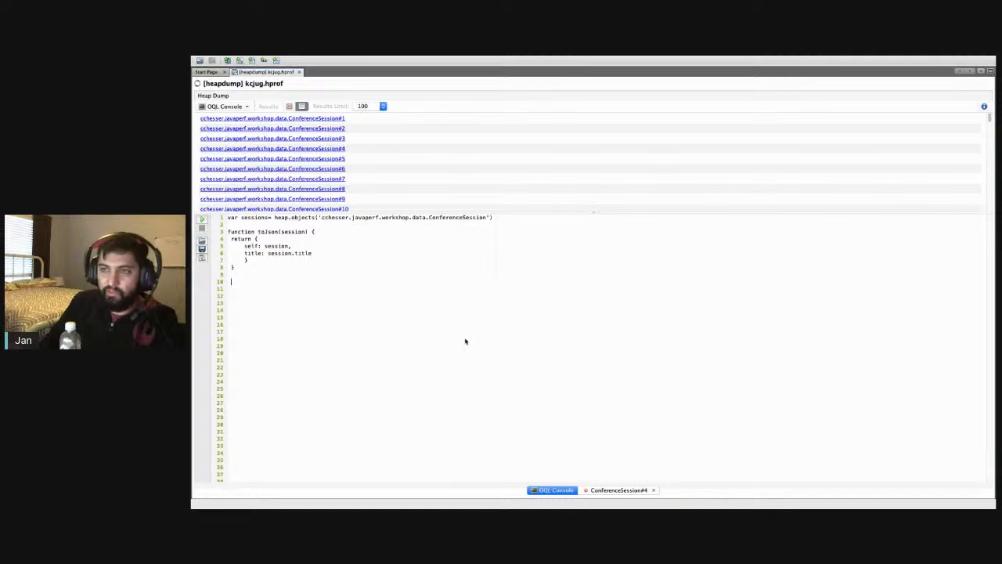
{"action": "type", "text": "map("}
{"action": "type", "text": "sessions"}
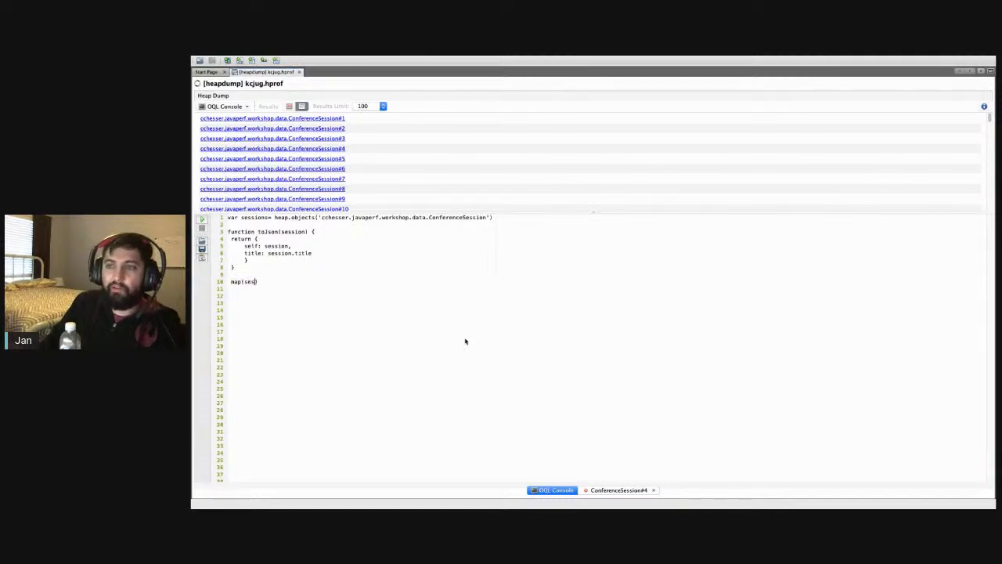
{"action": "type", "text": "Json"}
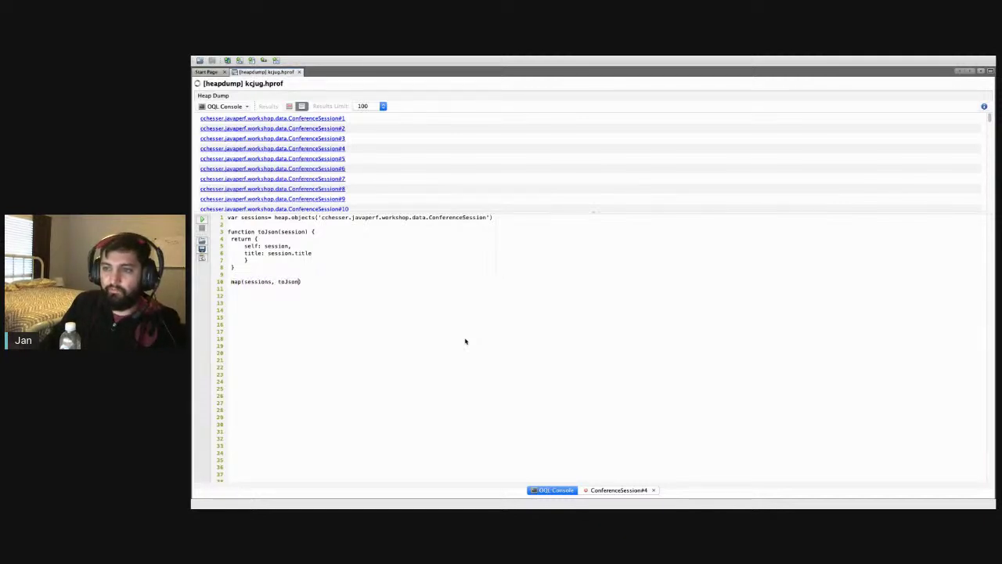
{"action": "left_click", "coordinate": [203, 220]}
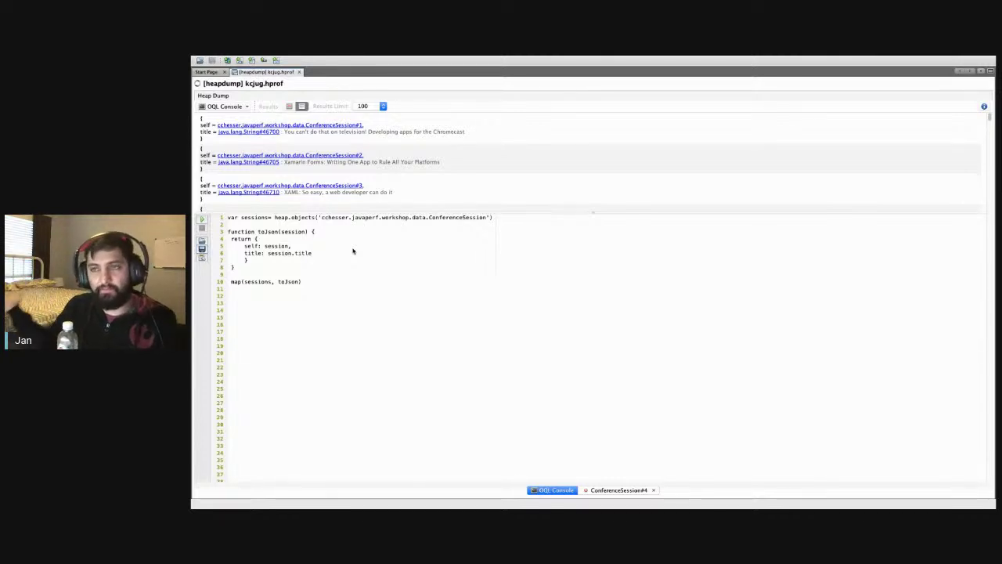
Step: Check the fields of ConferenceSession#4, and add the property tags: sessions.tags after title in toJson's returned object
{"action": "left_click", "coordinate": [363, 275]}
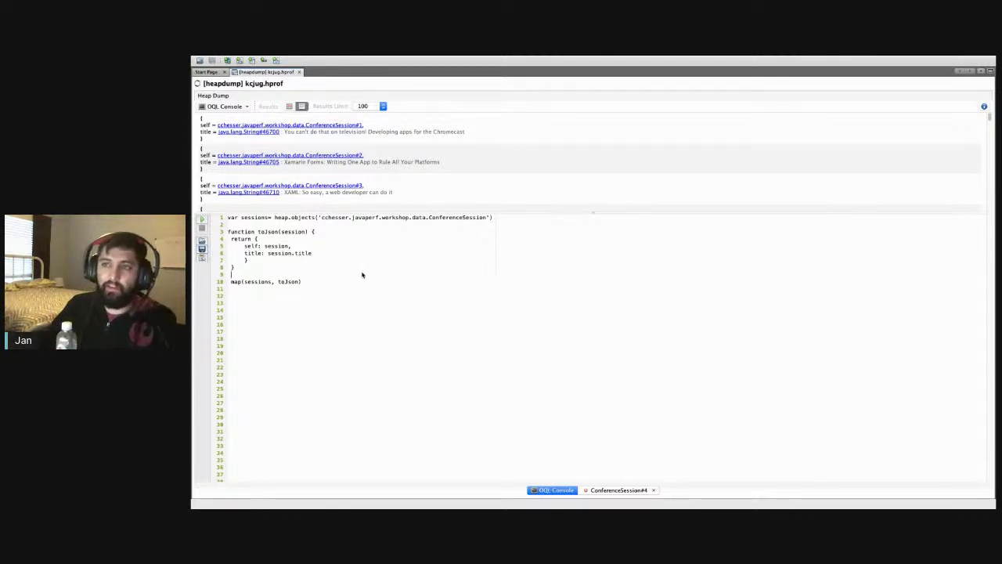
{"action": "left_click", "coordinate": [619, 491]}
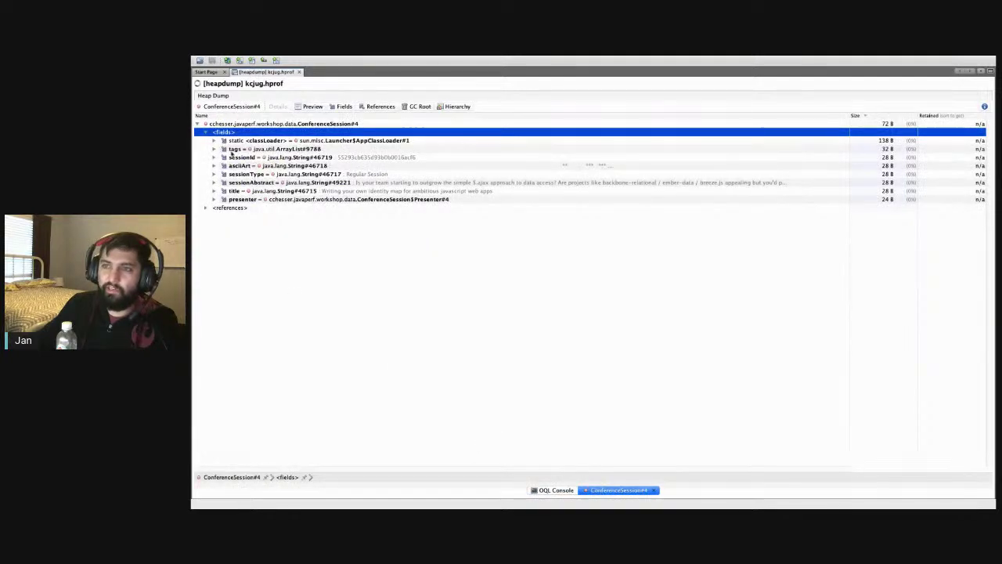
{"action": "left_click", "coordinate": [556, 490]}
{"action": "left_click", "coordinate": [333, 253]}
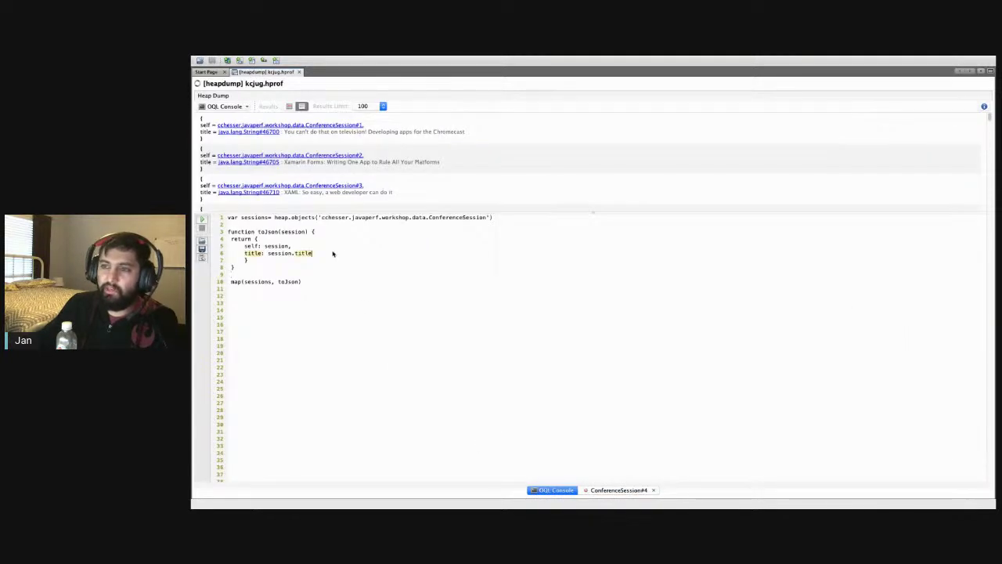
{"action": "type", "text": ","}
{"action": "key", "text": "Return"}
{"action": "type", "text": "tags: s"}
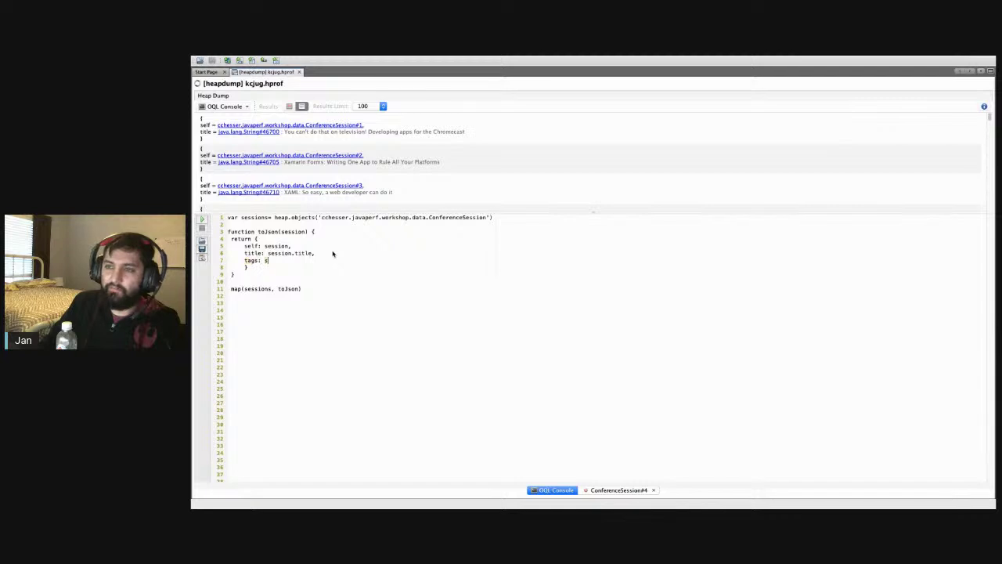
{"action": "type", "text": "essions.tags,"}
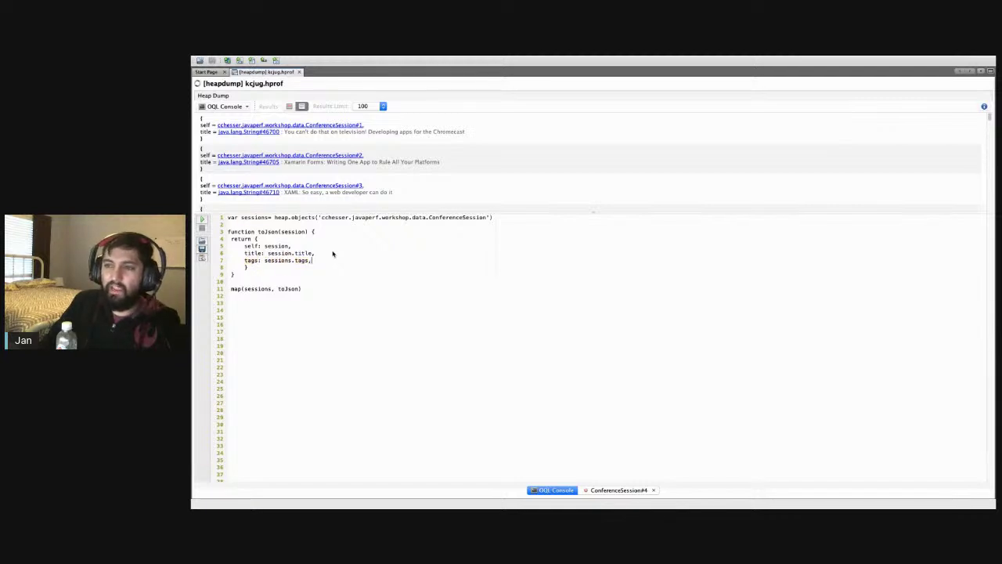
Step: Start a tagCount property on line 8 with the conditional expression sessions.tags ? sessions.tags. and leave its member name open
{"action": "key", "text": "Return"}
{"action": "type", "text": "tagCount: "}
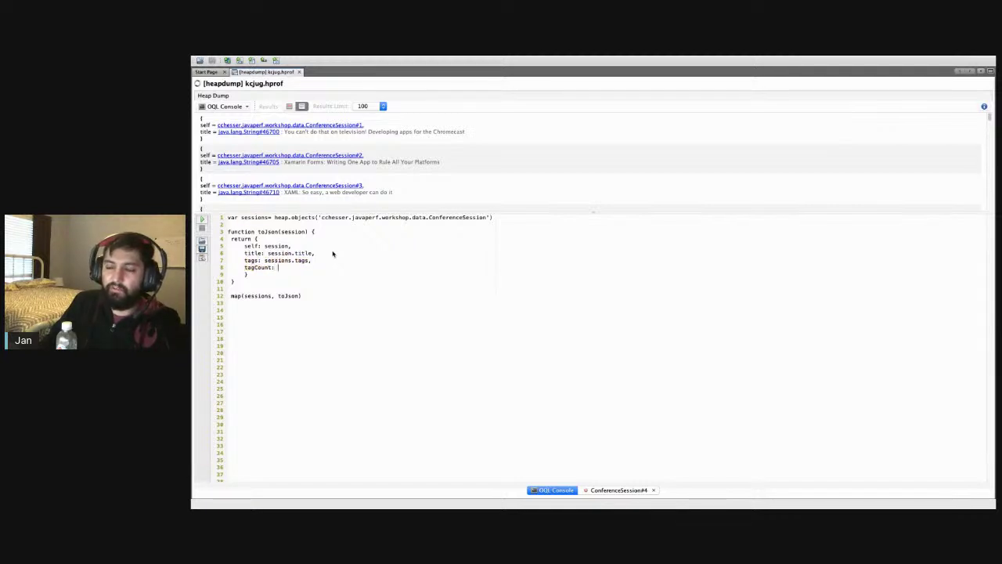
{"action": "type", "text": "sessions.tags"}
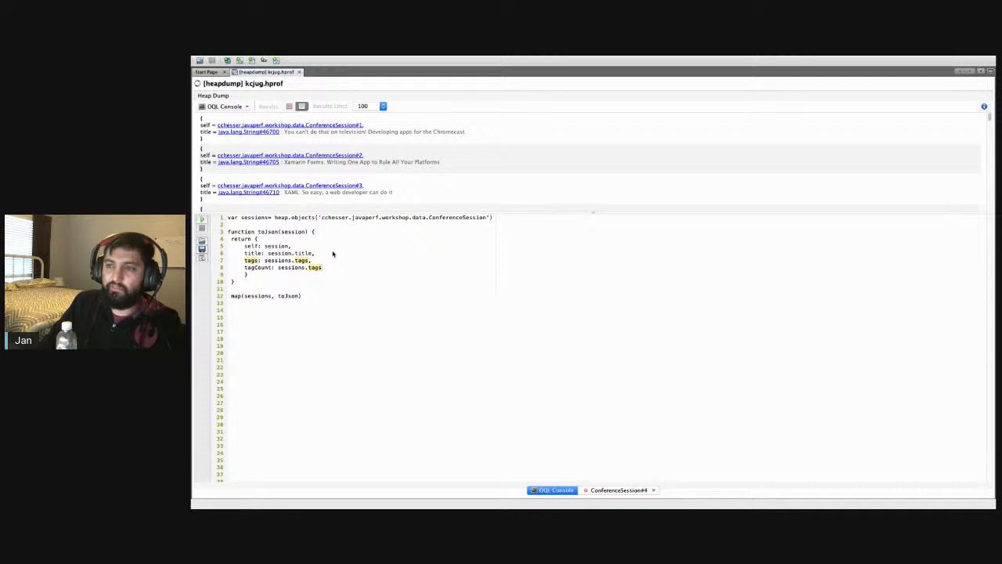
{"action": "type", "text": " ? sessions.tags"}
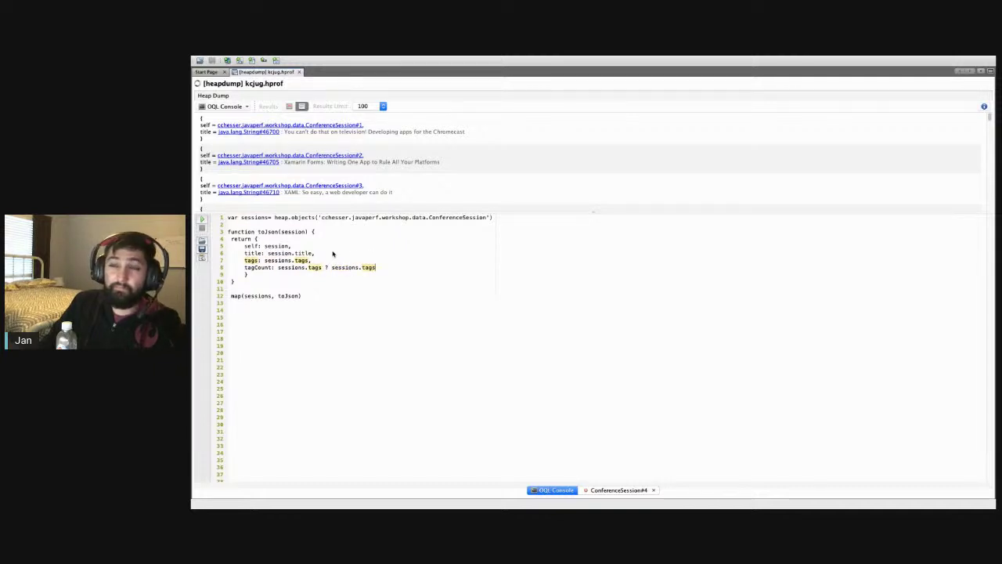
{"action": "type", "text": "."}
Step: Expand the tags ArrayList of ConferenceSession#4 to examine its fields, and return to the OQL Console
{"action": "left_click", "coordinate": [622, 491]}
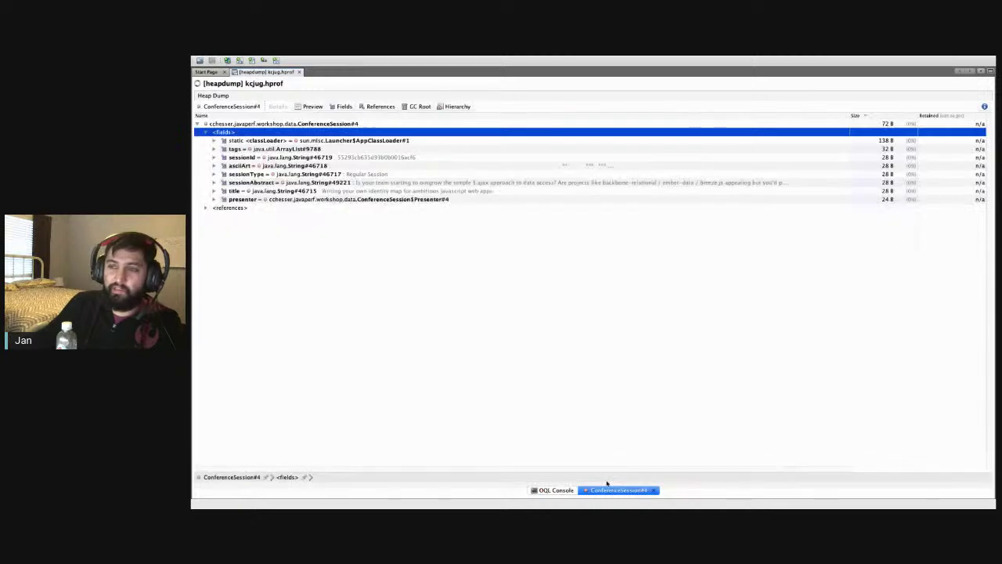
{"action": "left_click", "coordinate": [213, 149]}
{"action": "left_click", "coordinate": [223, 157]}
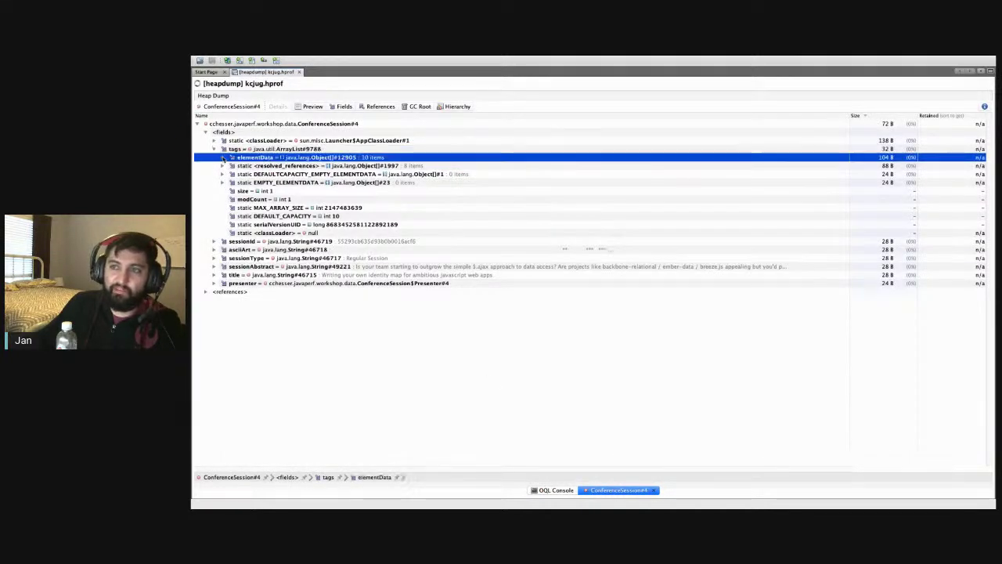
{"action": "left_click", "coordinate": [224, 157]}
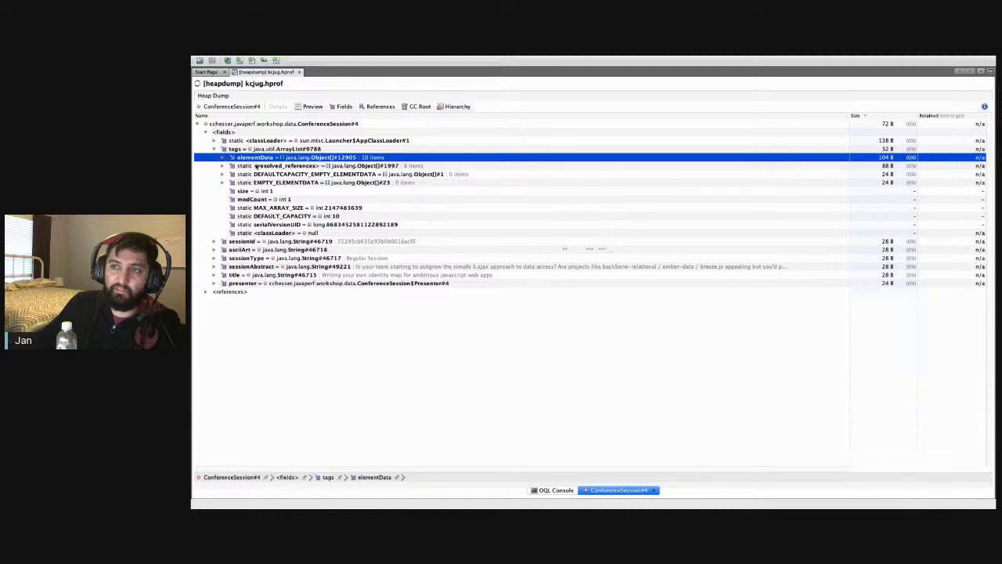
{"action": "left_click", "coordinate": [556, 490]}
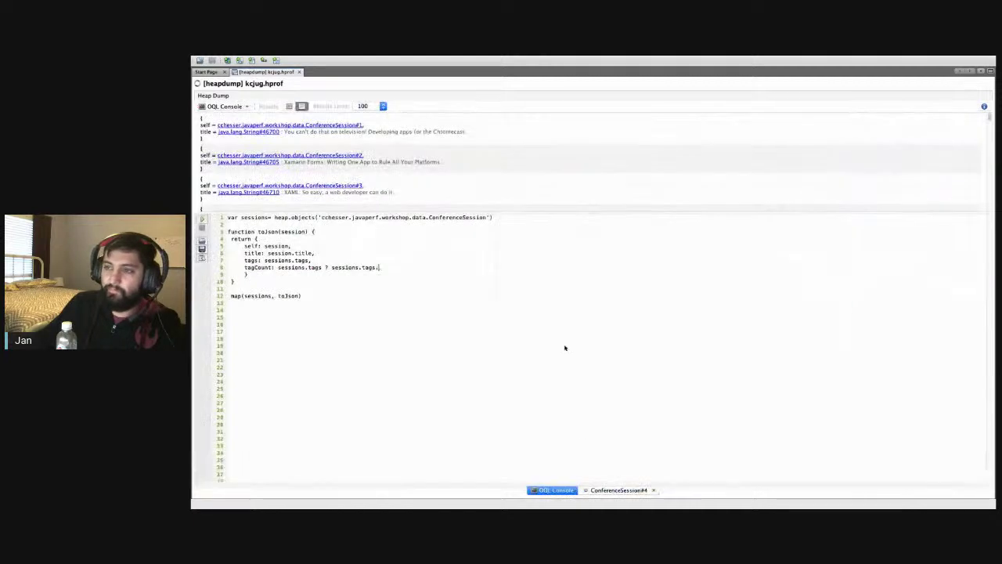
Step: Complete the tagCount expression with size : 0, run the script and look through the mapped results
{"action": "type", "text": "size : 0"}
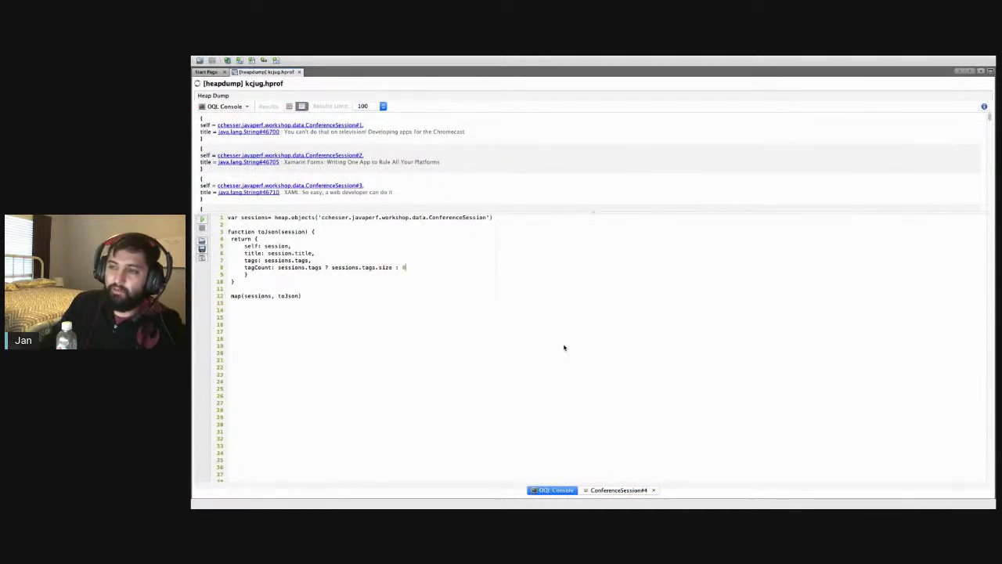
{"action": "left_click", "coordinate": [202, 219]}
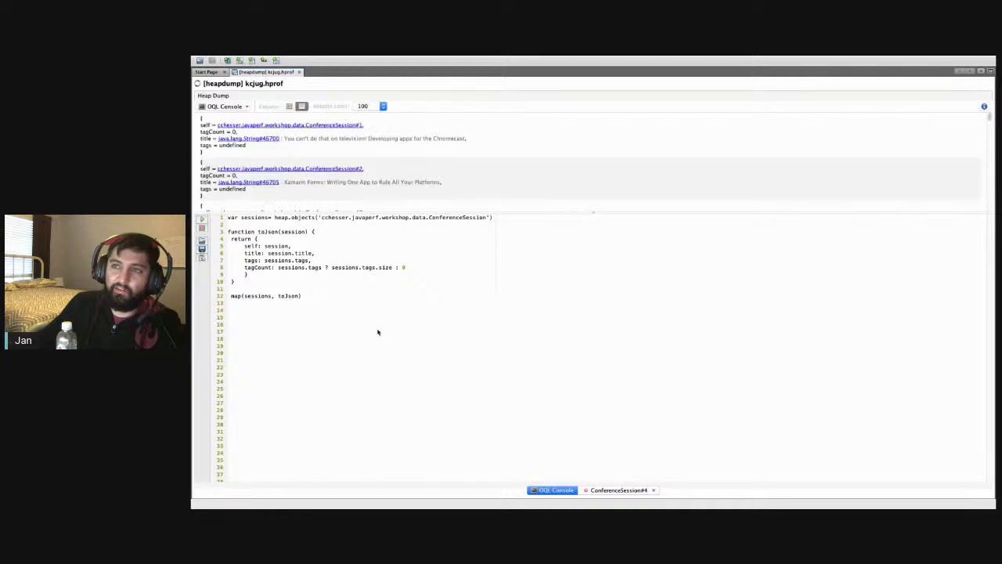
{"action": "scroll", "coordinate": [448, 156], "scroll_direction": "down", "scroll_amount": 5}
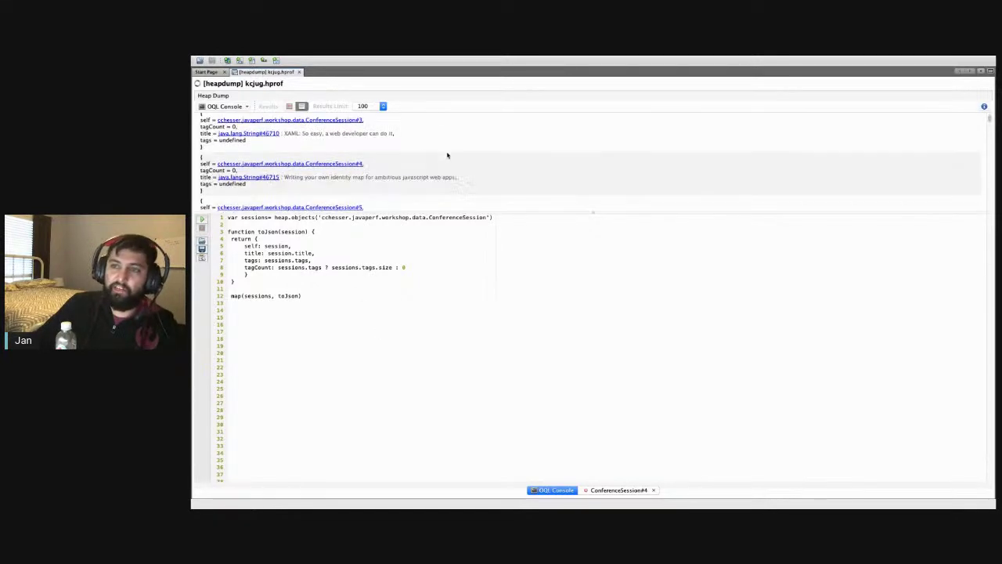
{"action": "scroll", "coordinate": [447, 157], "scroll_direction": "down", "scroll_amount": 4}
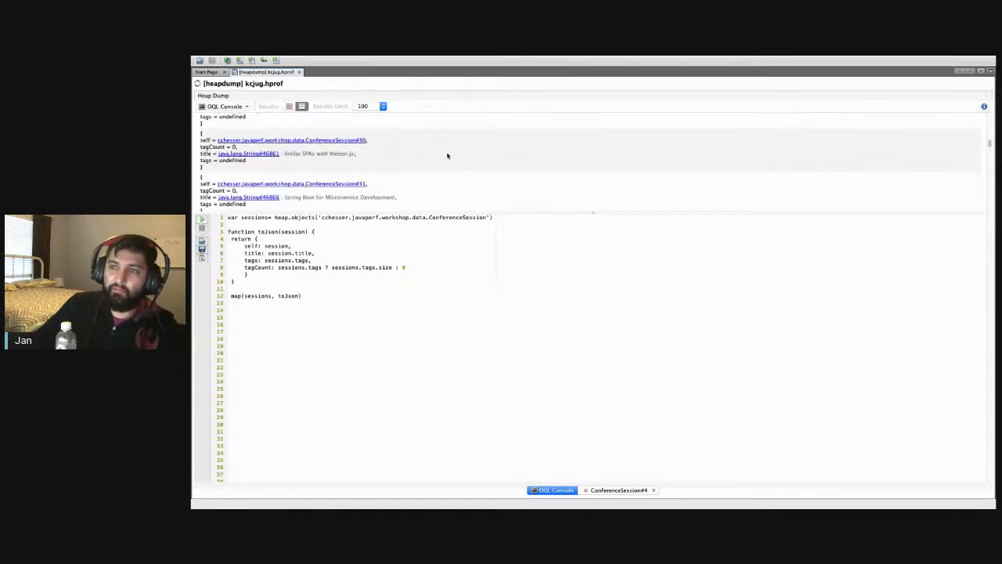
{"action": "scroll", "coordinate": [448, 172], "scroll_direction": "up", "scroll_amount": 9}
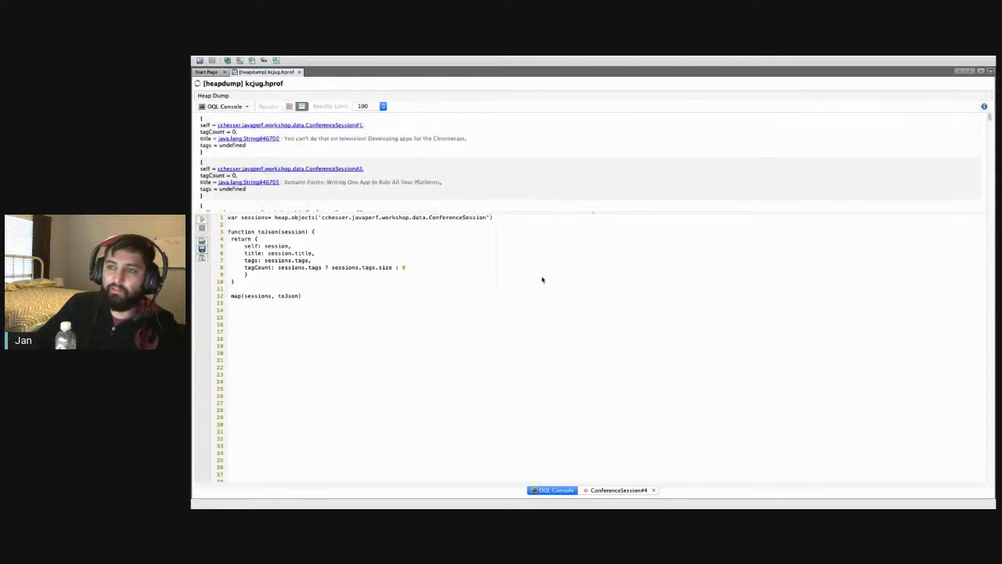
Step: Correct sessions to session in the tags and tagCount expressions of toJson and rerun the script
{"action": "left_click", "coordinate": [294, 264]}
{"action": "key", "text": "BackSpace"}
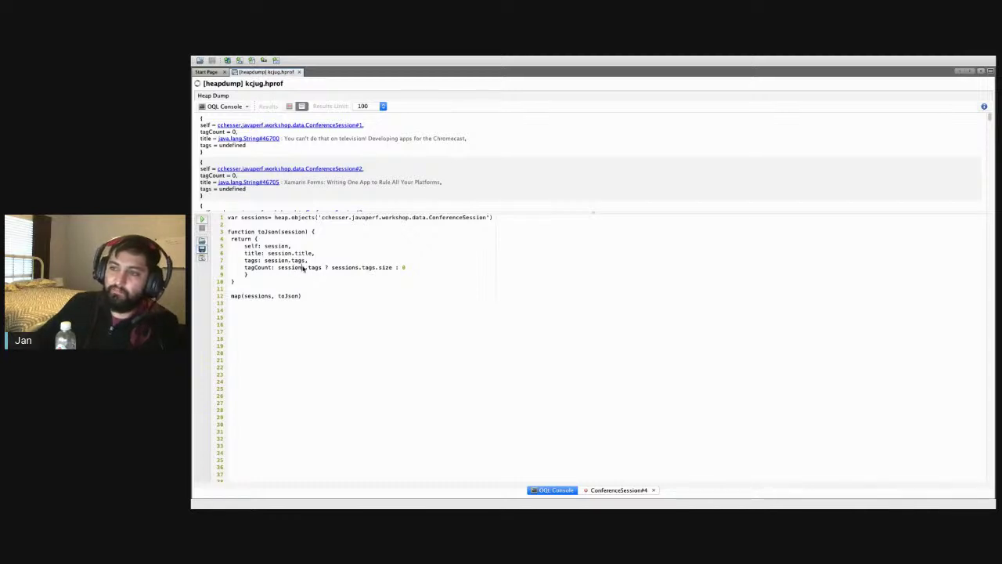
{"action": "left_click", "coordinate": [305, 267]}
{"action": "key", "text": "BackSpace"}
{"action": "left_click", "coordinate": [356, 267]}
{"action": "key", "text": "BackSpace"}
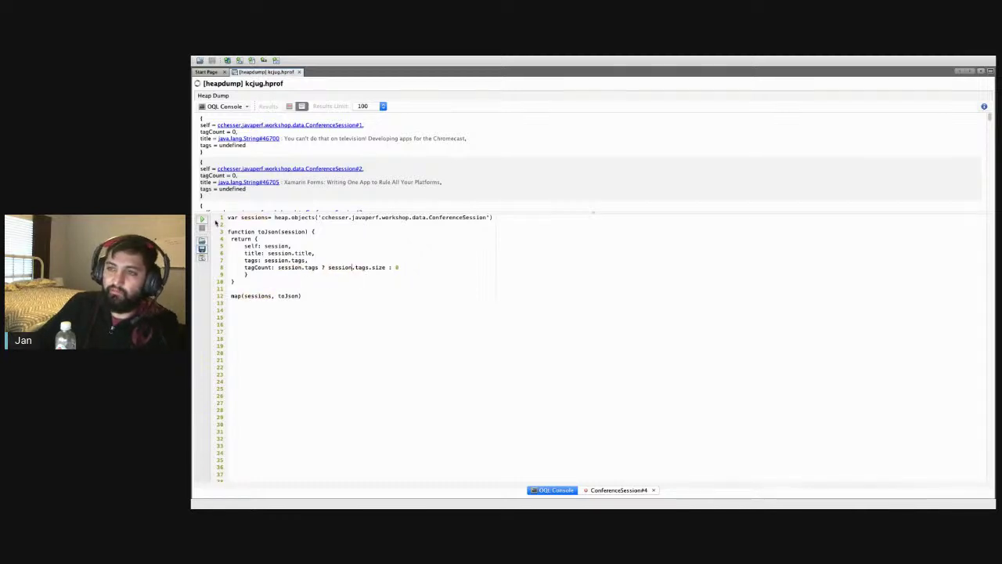
{"action": "left_click", "coordinate": [206, 219]}
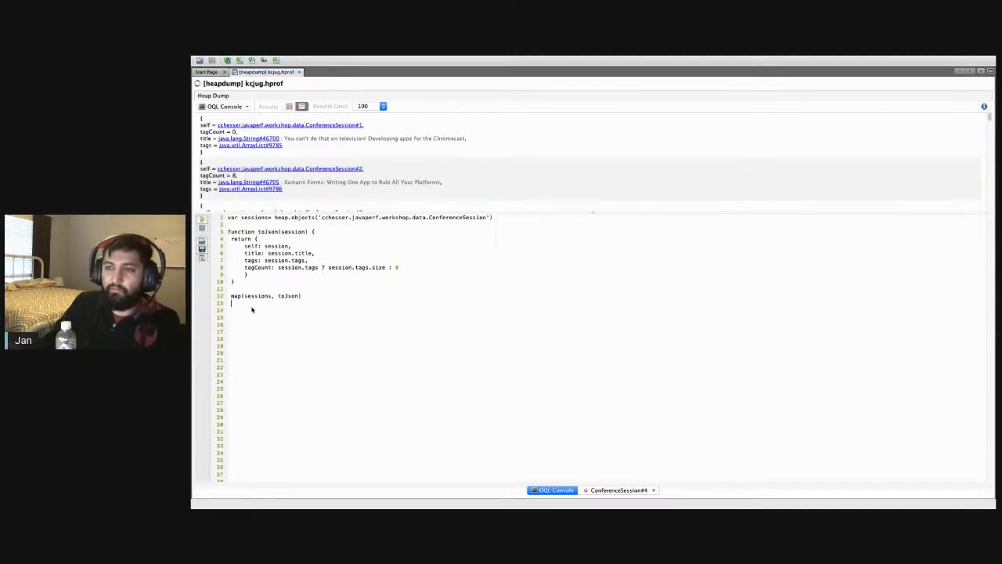
Step: Below the map call, write a function hasTag(d) that returns d.tagCount > 0
{"action": "key", "text": "Return"}
{"action": "type", "text": "function "}
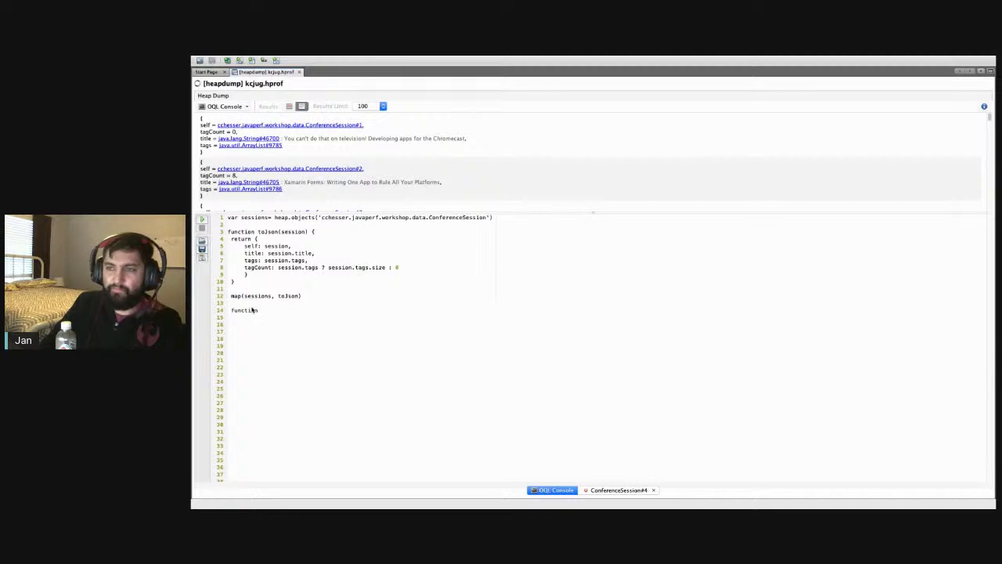
{"action": "type", "text": "hasTag(d)"}
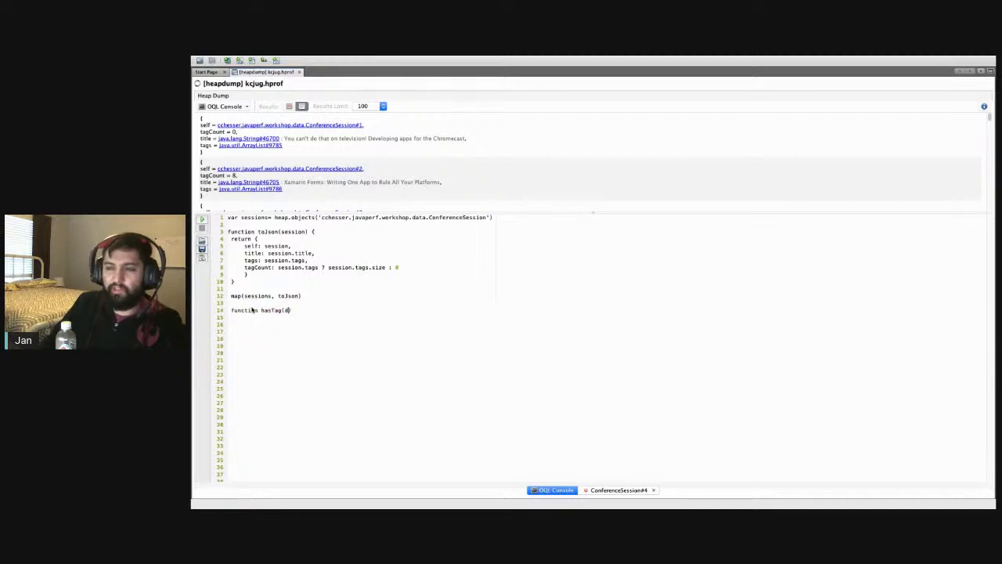
{"action": "type", "text": " {"}
{"action": "key", "text": "Return"}
{"action": "key", "text": "Return"}
{"action": "type", "text": "}"}
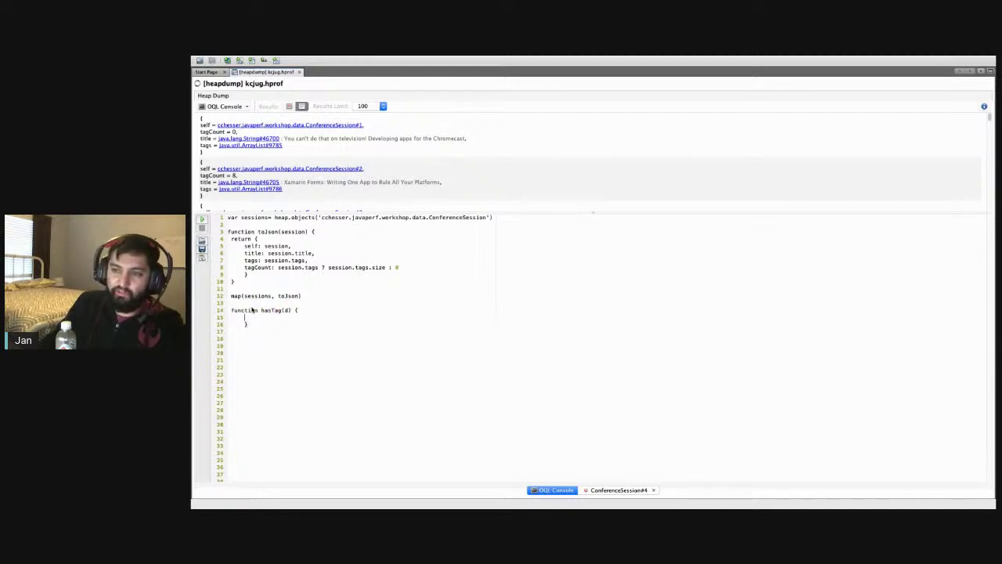
{"action": "type", "text": "return "}
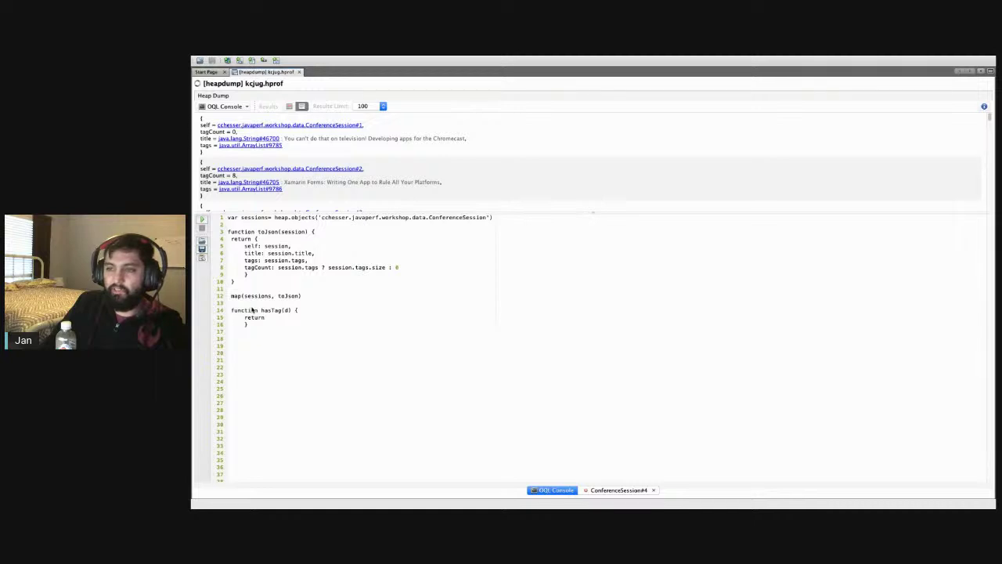
{"action": "type", "text": "d.tagCount >= 0"}
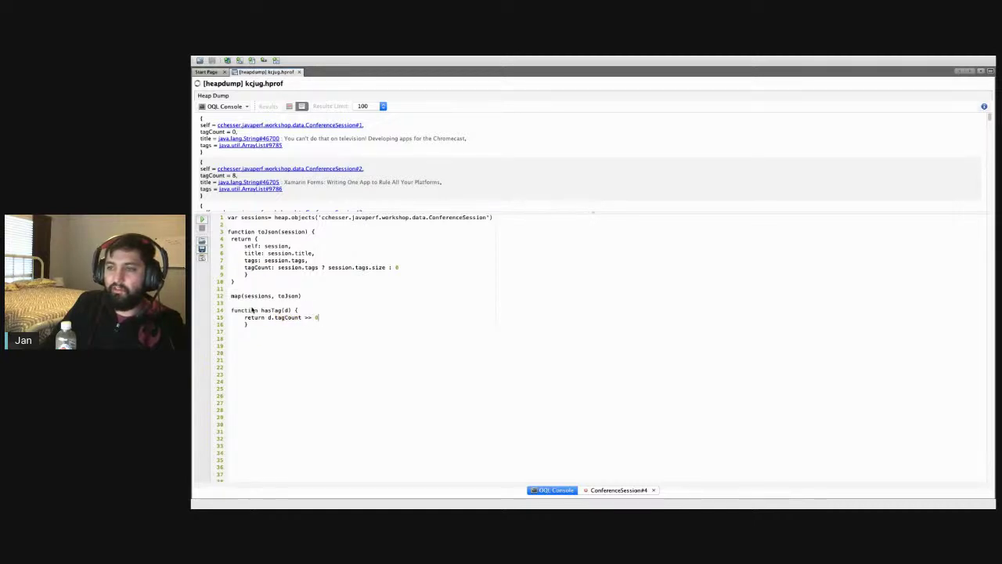
{"action": "key", "text": "BackSpace"}
{"action": "key", "text": "BackSpace"}
{"action": "key", "text": "BackSpace"}
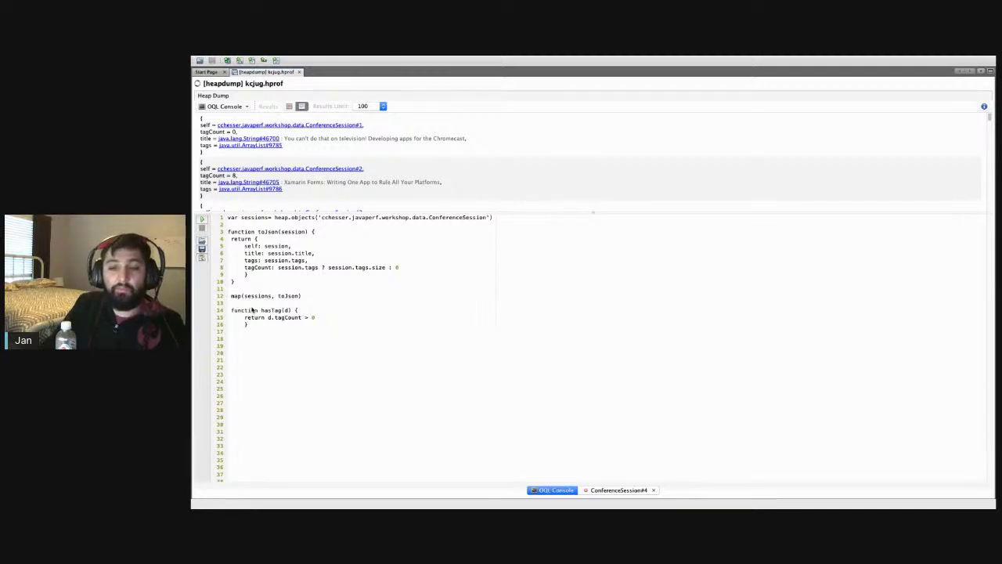
Step: Assign the map call to var jsons, add filter(jsons, hasTag) at the end and run the script
{"action": "type", "text": "filter("}
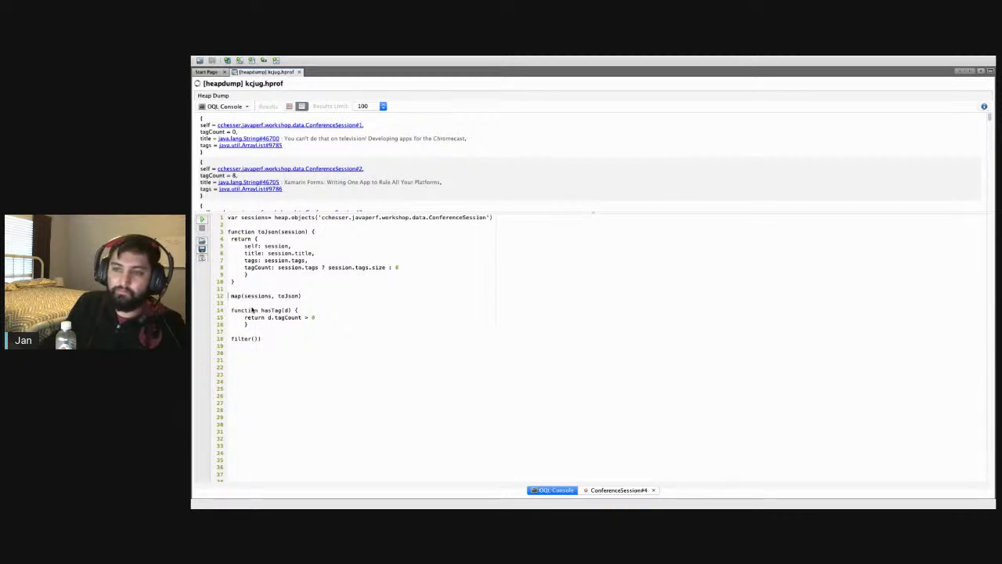
{"action": "type", "text": "var jso"}
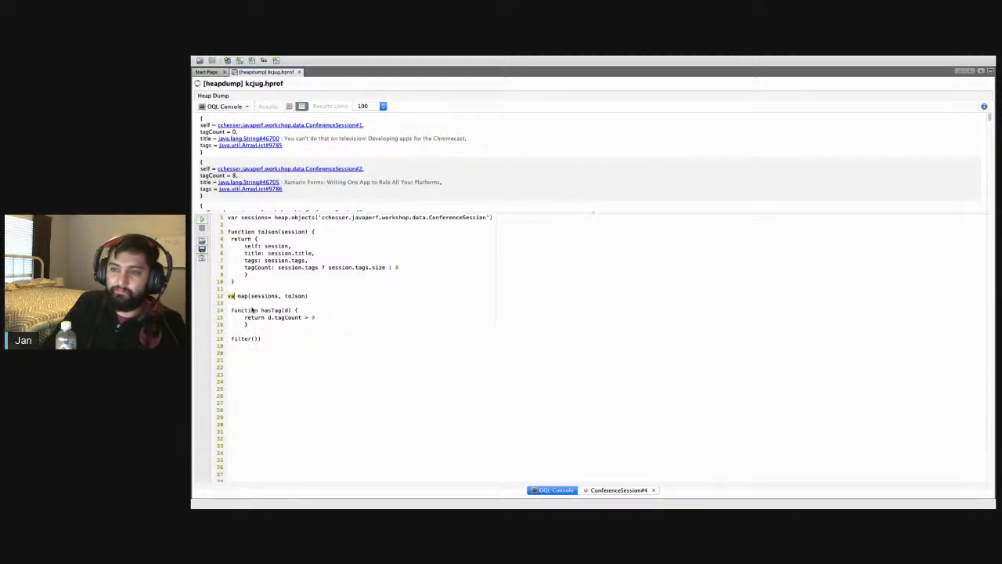
{"action": "type", "text": "ns ="}
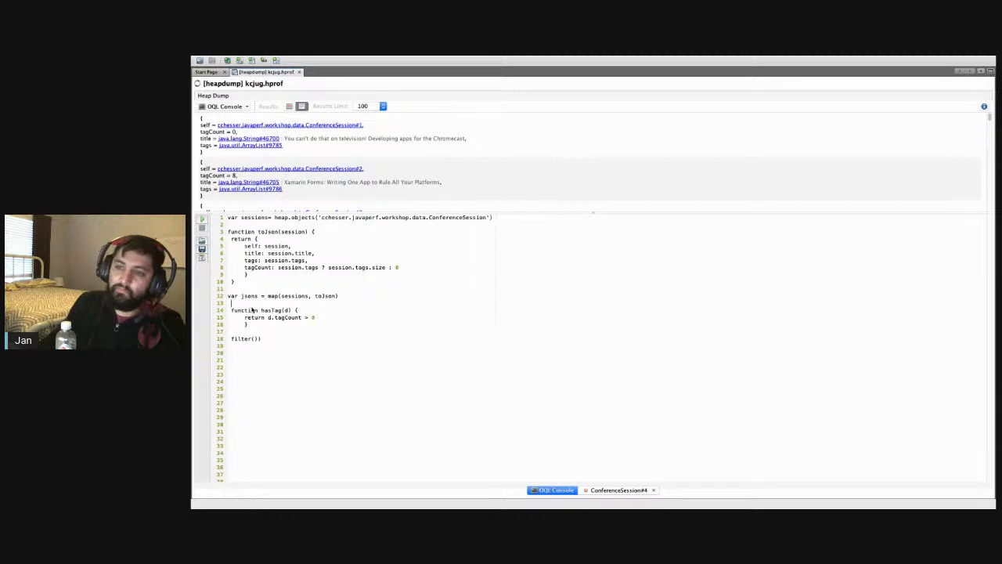
{"action": "type", "text": "jsons, hasTag"}
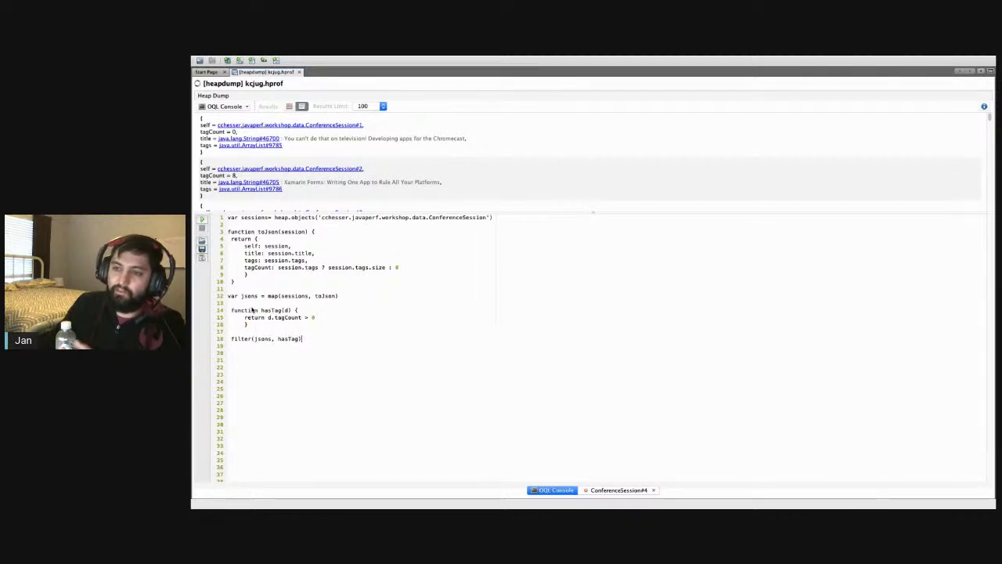
{"action": "left_click", "coordinate": [201, 226]}
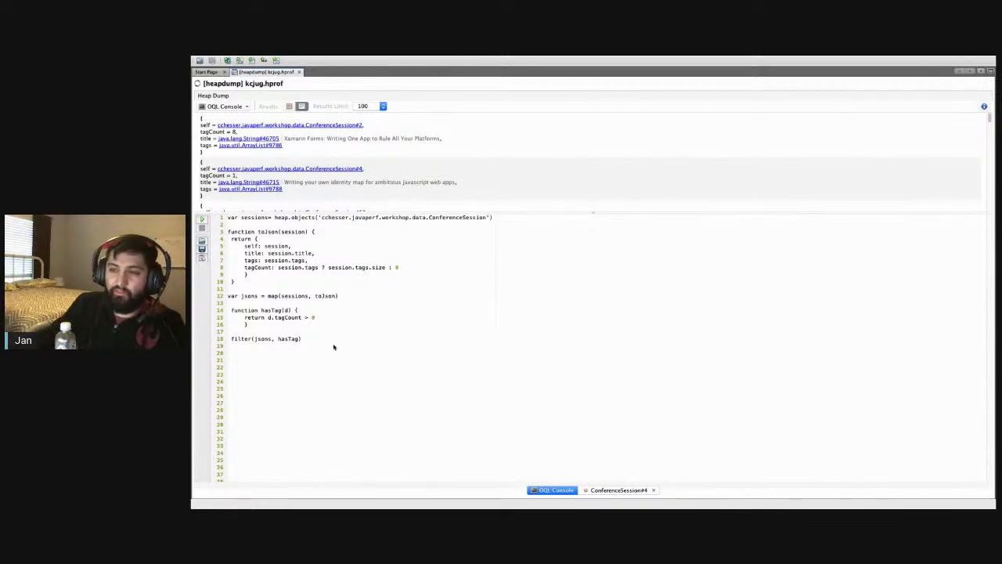
Step: Assign the filter(jsons, hasTag) call on line 18 to a variable named tagged
{"action": "left_click", "coordinate": [231, 339]}
{"action": "type", "text": "var "}
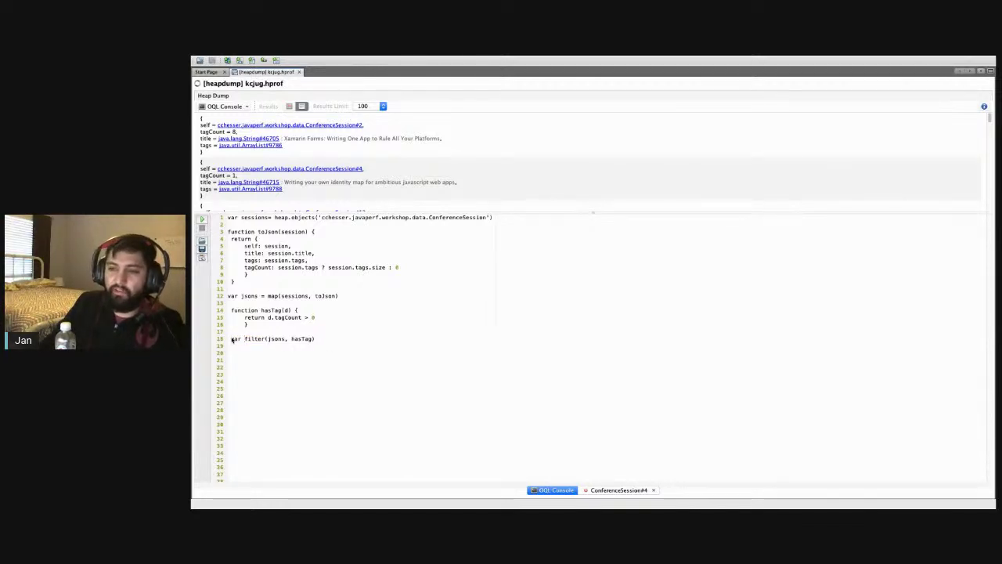
{"action": "type", "text": "tag"}
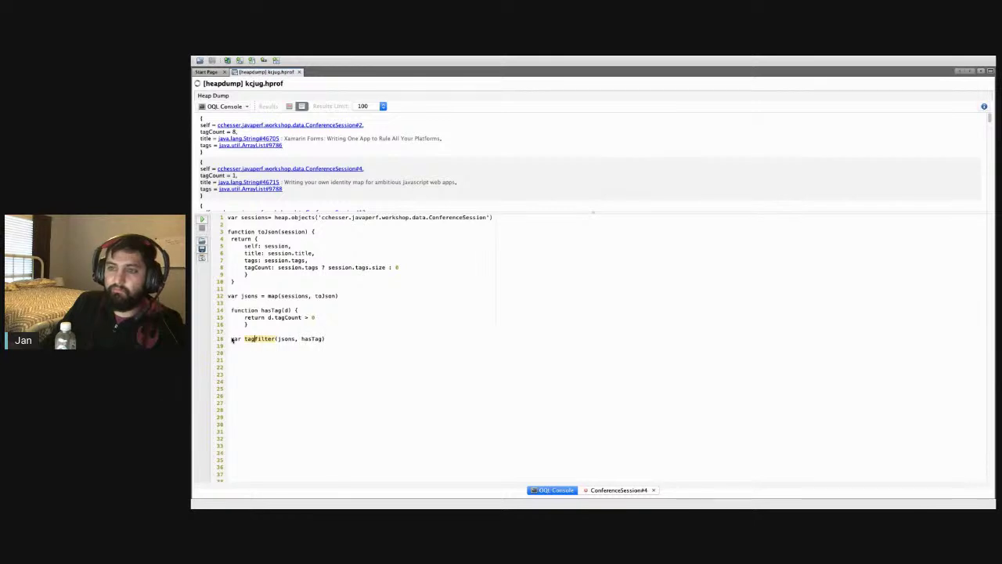
{"action": "type", "text": "ged = "}
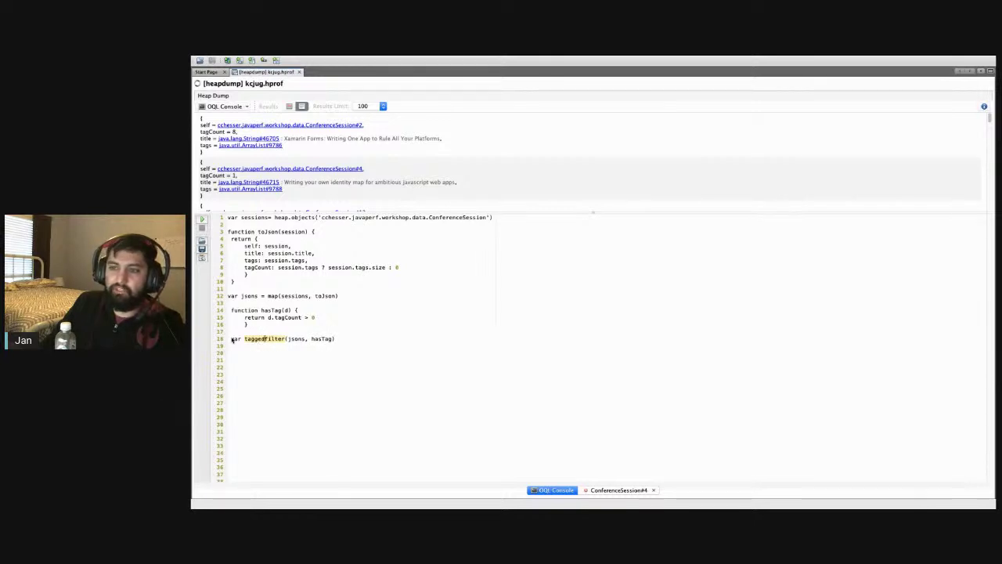
Step: Below the tagged variable, write a function sortByTag(rhs, lhs) that returns rhs.tagCount - lhs.tagCount;
{"action": "type", "text": "filter(jsons, hasTag)  function sort"}
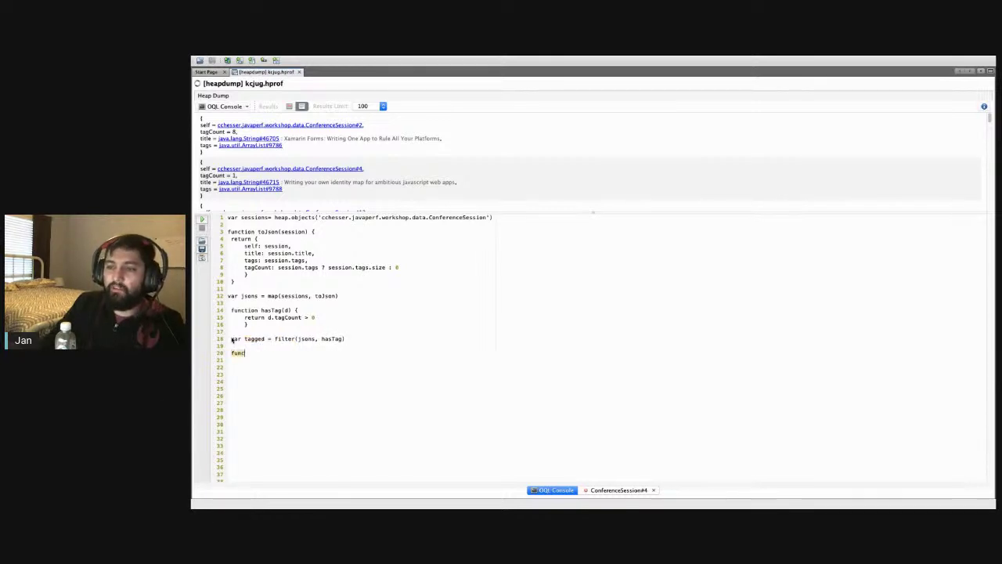
{"action": "type", "text": "By"}
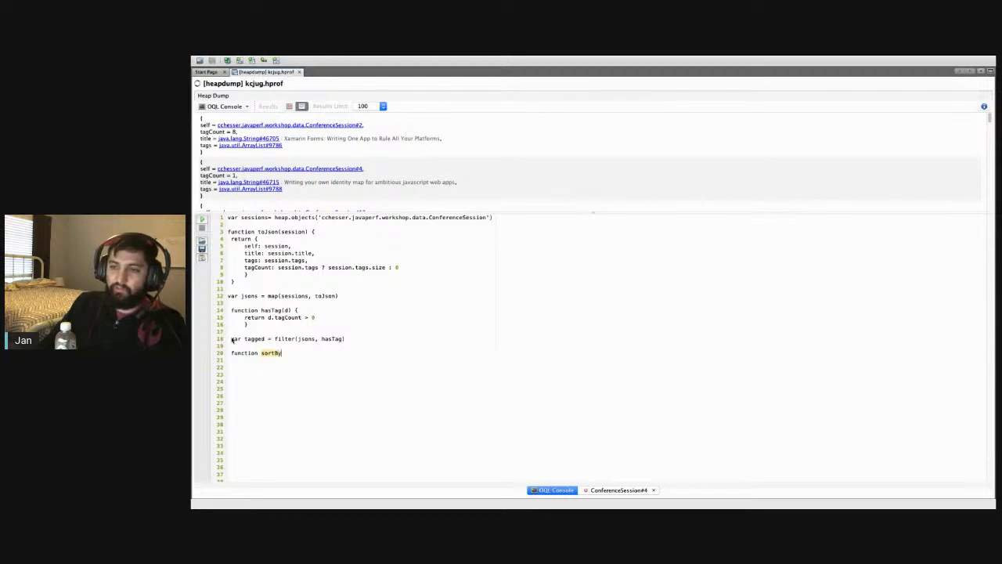
{"action": "type", "text": "Tag("}
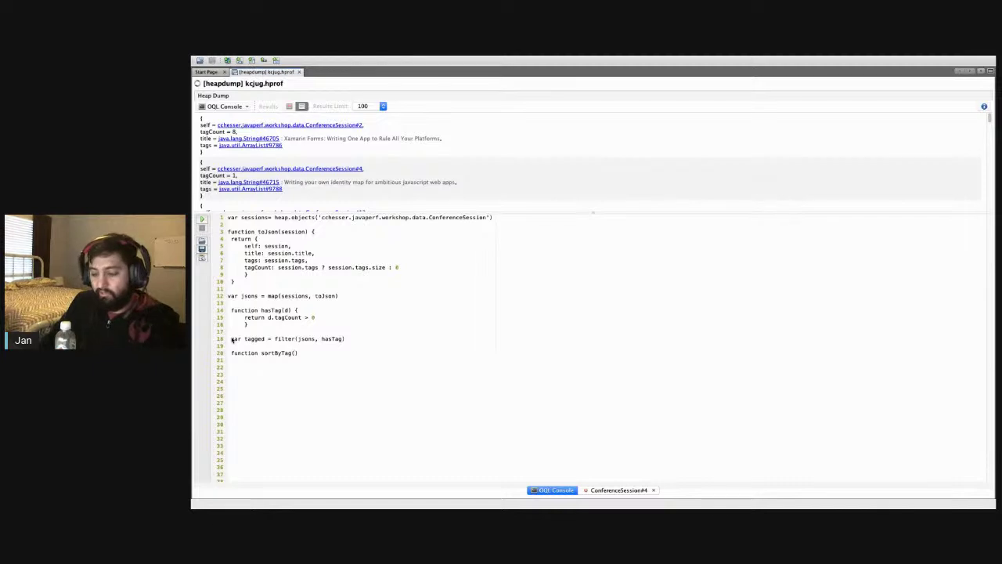
{"action": "type", "text": "rhs, lhs) "}
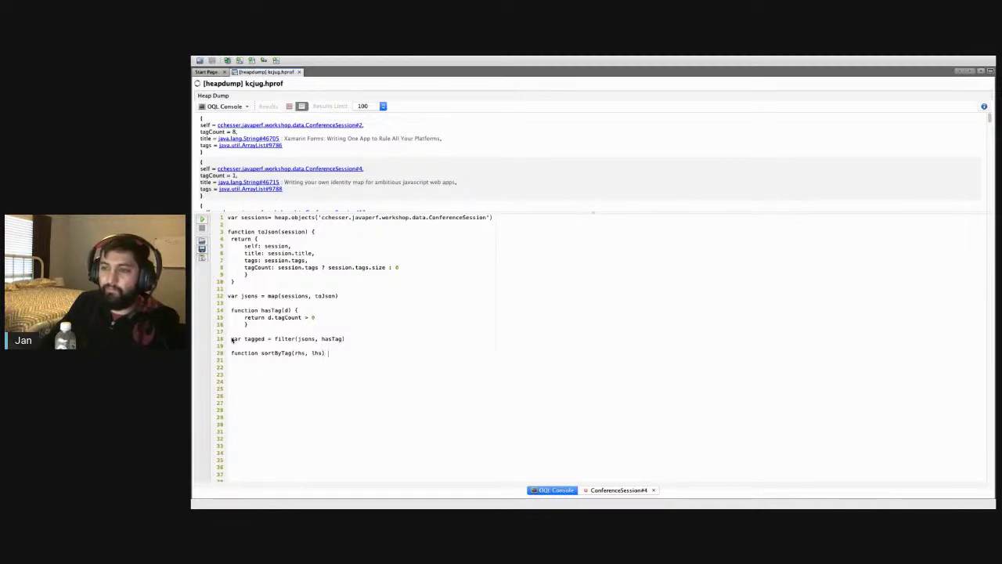
{"action": "type", "text": "{"}
{"action": "key", "text": "Return"}
{"action": "type", "text": "return rhs."}
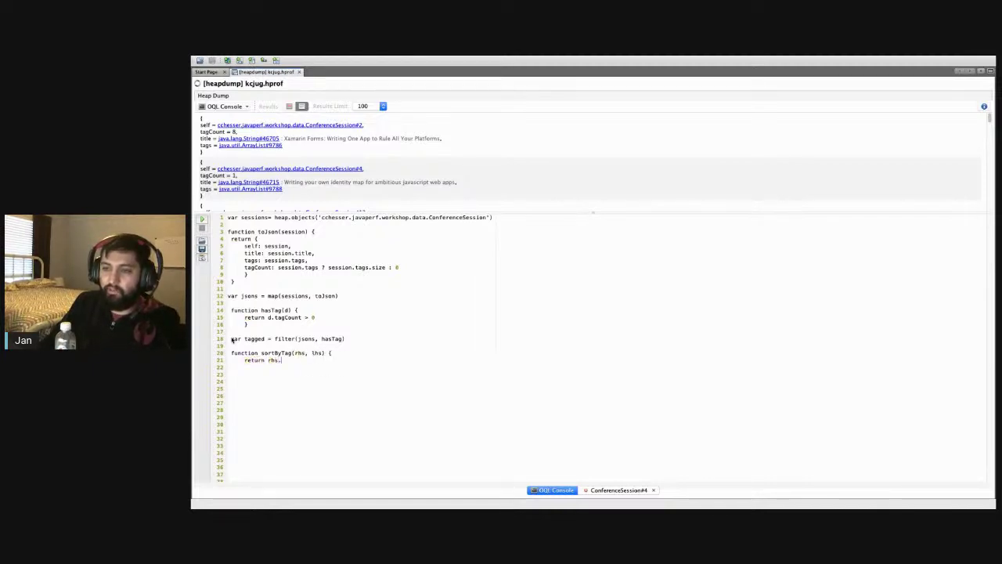
{"action": "type", "text": "tagCount - "}
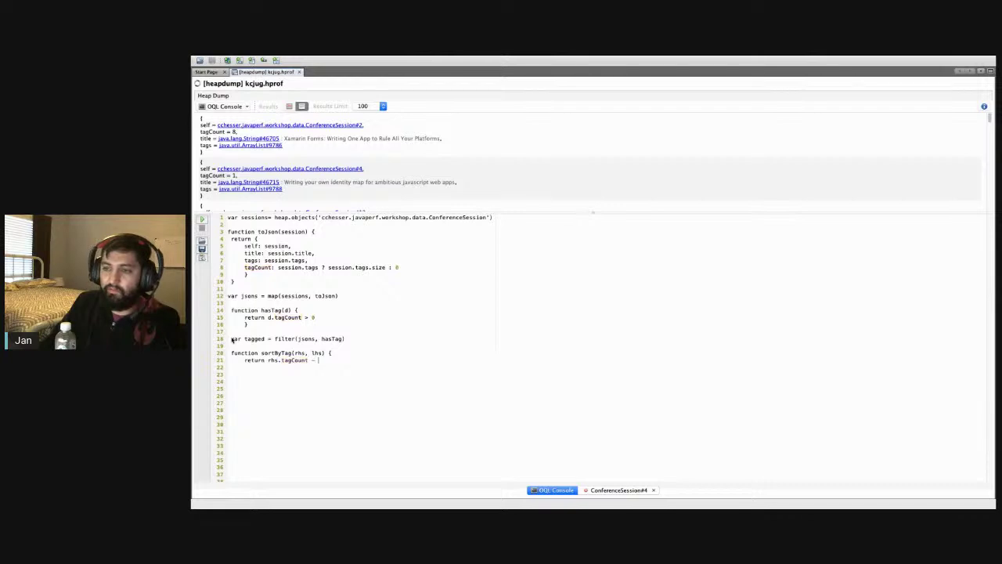
{"action": "type", "text": "lhs.tag"}
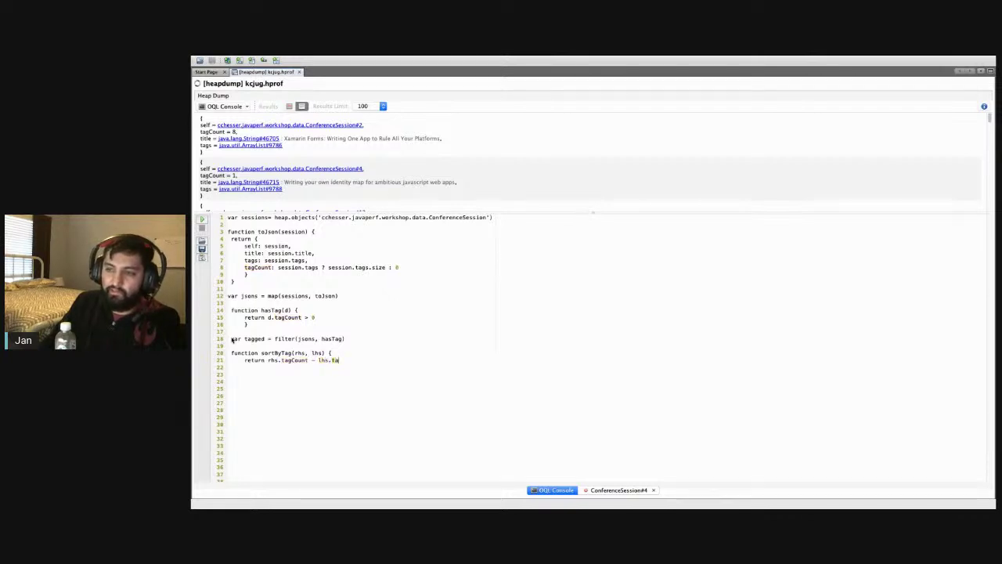
{"action": "type", "text": "Count;"}
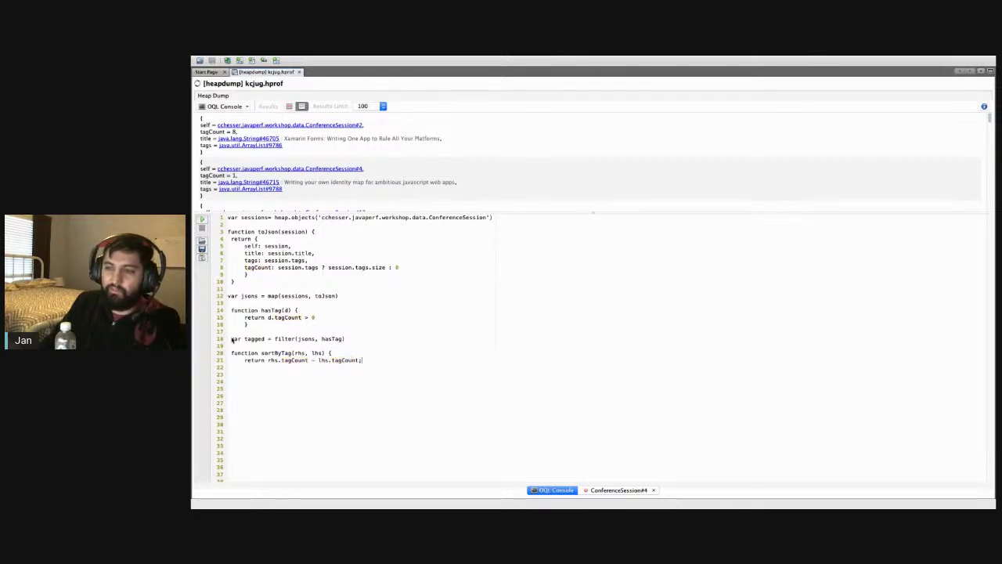
{"action": "key", "text": "Down"}
{"action": "key", "text": "Down"}
{"action": "key", "text": "Down"}
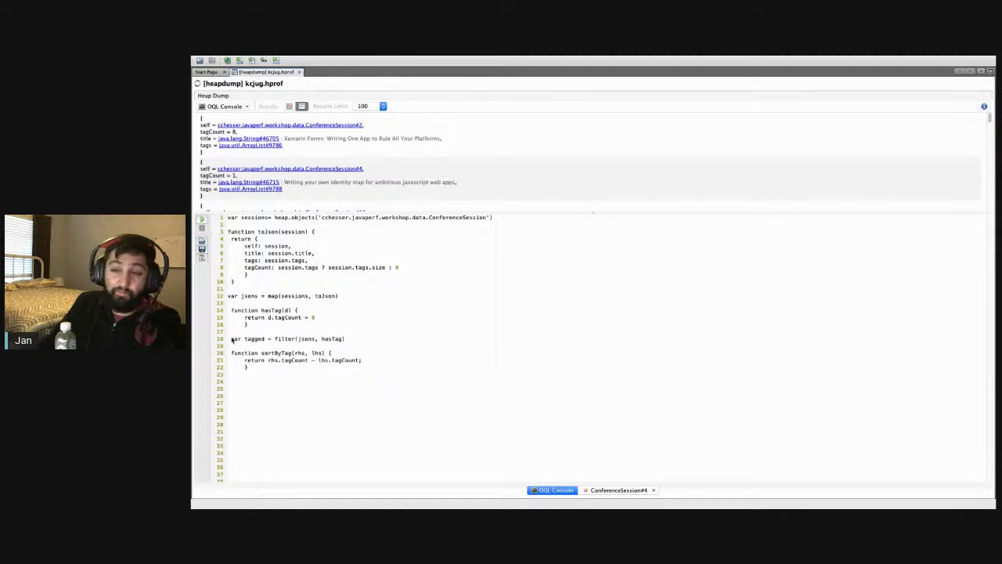
Step: Add sort(tagged, sortByTag) as the script's final expression on line 24 and run the script
{"action": "key", "text": "BackSpace"}
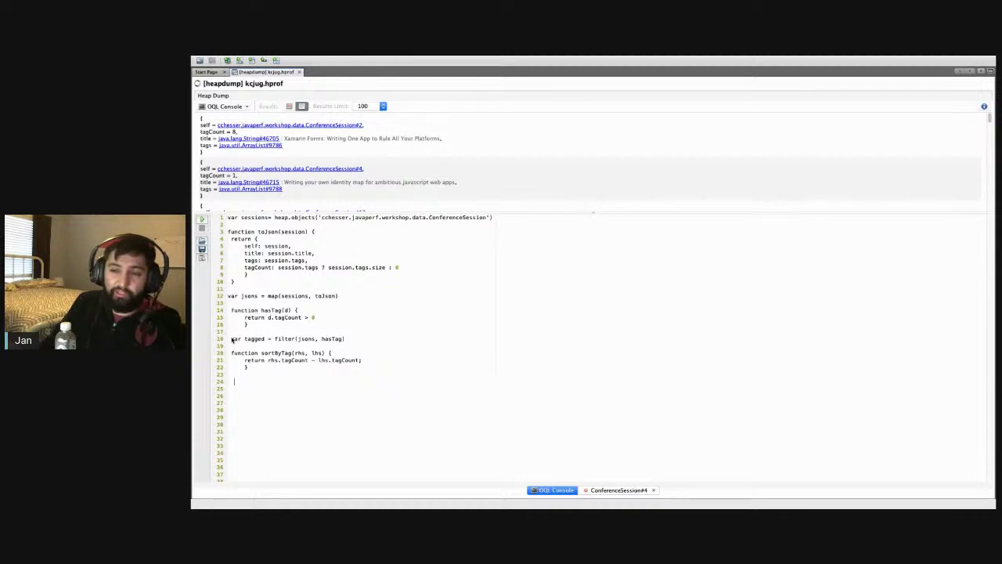
{"action": "type", "text": "sort(tagged, sort"}
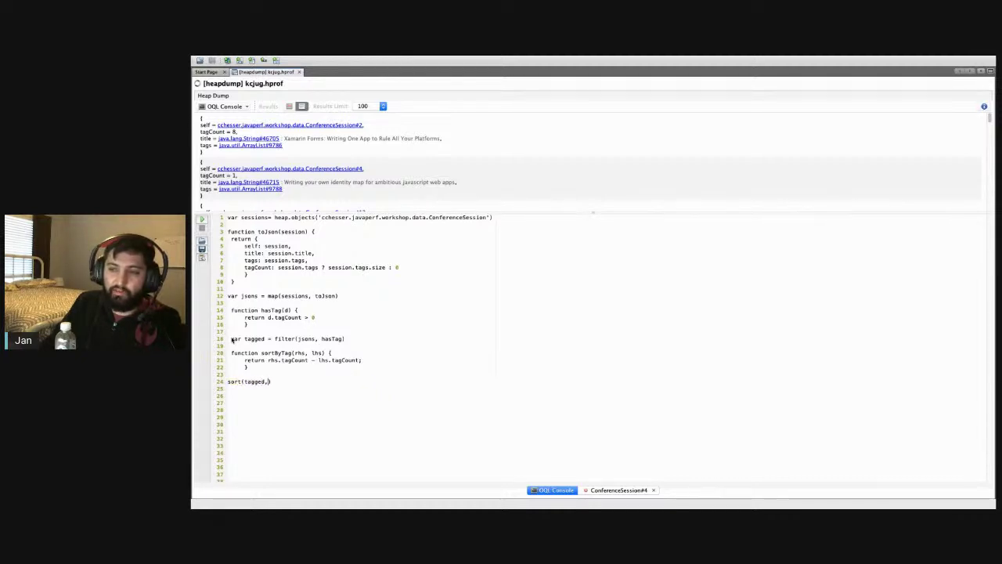
{"action": "type", "text": "ByTag)"}
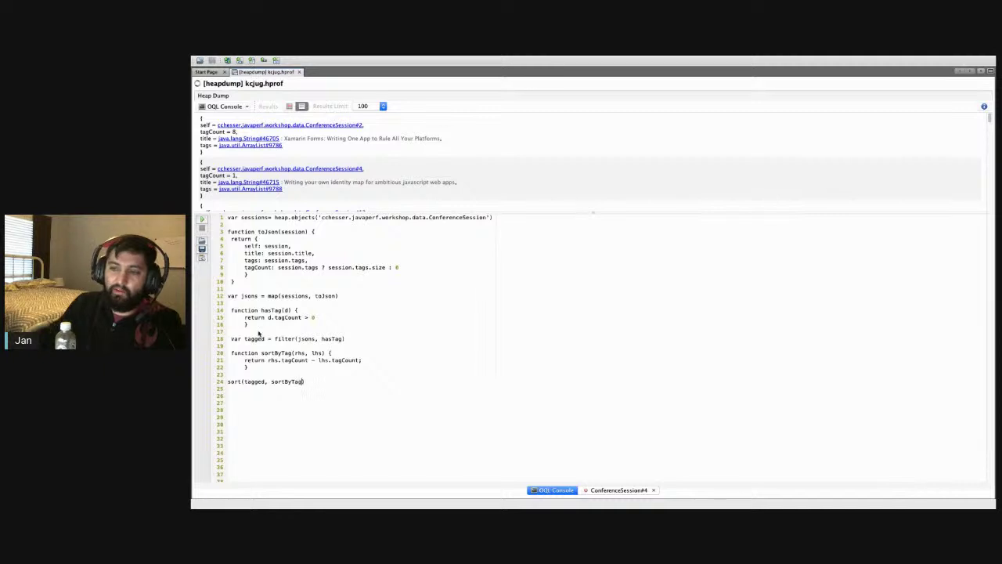
{"action": "left_click", "coordinate": [202, 219]}
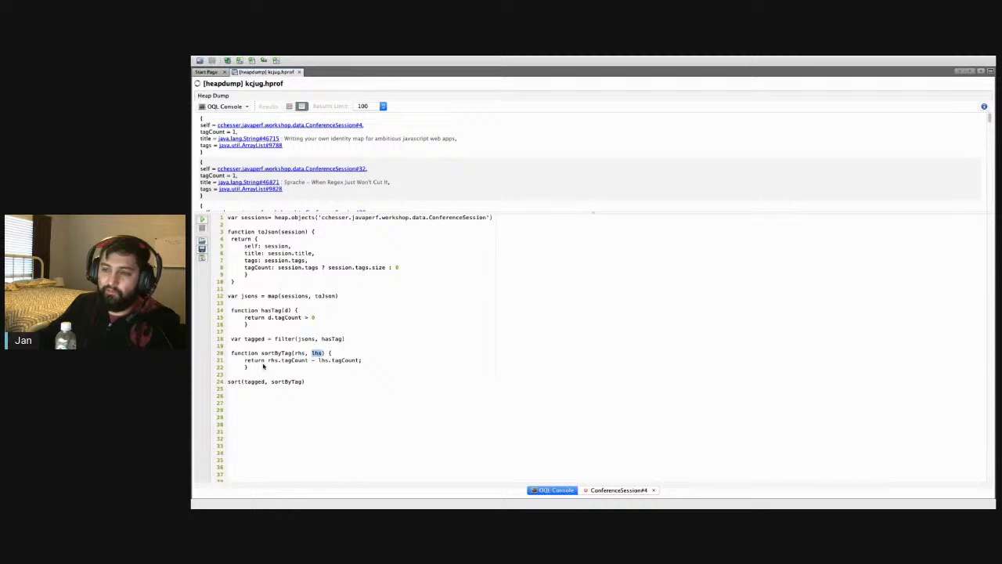
Step: Swap the operands in sortByTag so that it returns lhs.tagCount - rhs.tagCount
{"action": "left_click_drag", "start_coordinate": [308, 361], "coordinate": [269, 362]}
{"action": "left_click", "coordinate": [273, 363]}
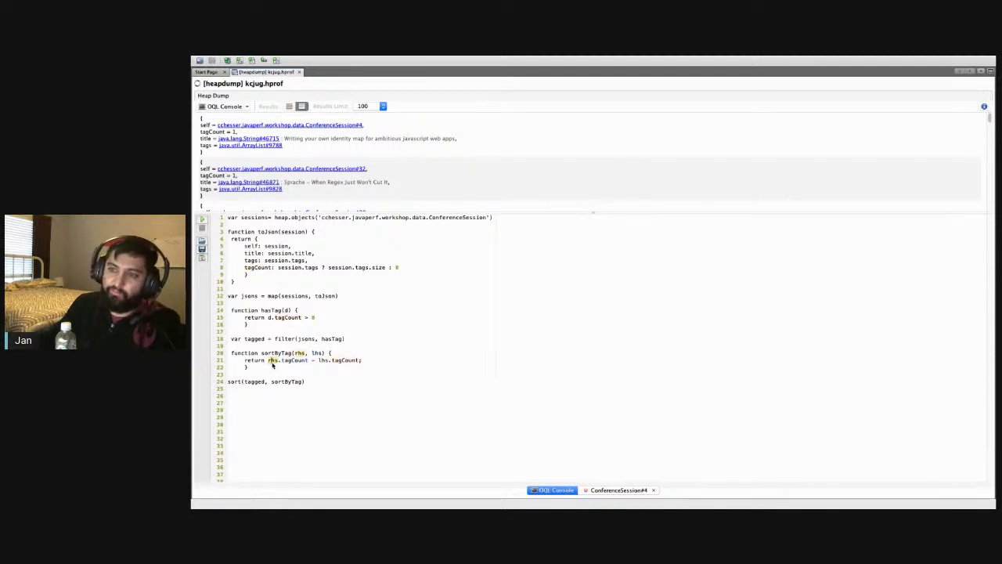
{"action": "key", "text": "Delete"}
{"action": "type", "text": "l"}
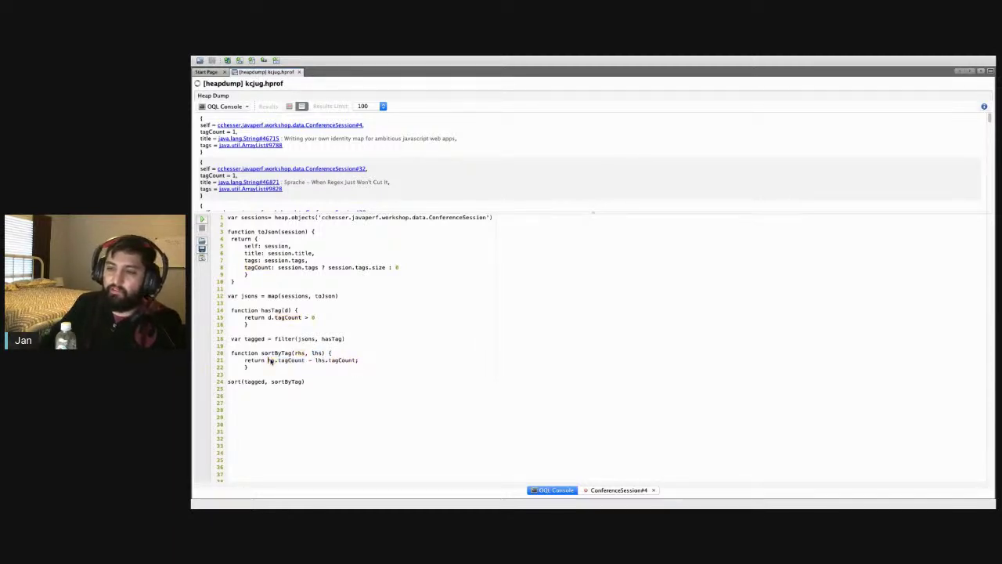
{"action": "left_click", "coordinate": [318, 361]}
{"action": "key", "text": "Delete"}
{"action": "type", "text": "r"}
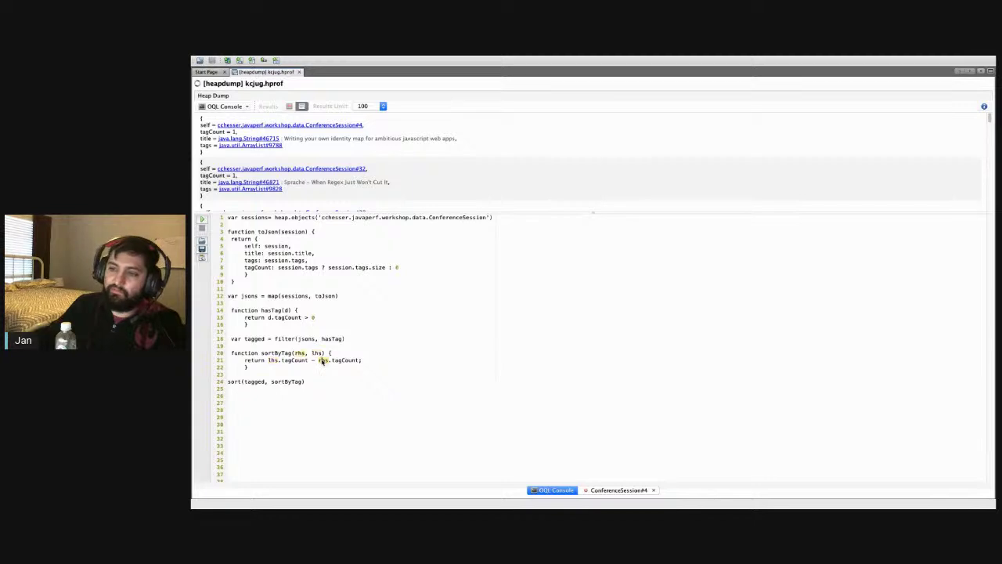
Step: Rerun the sorting script and enlarge the results area above the editor to show more sessions
{"action": "left_click", "coordinate": [201, 220]}
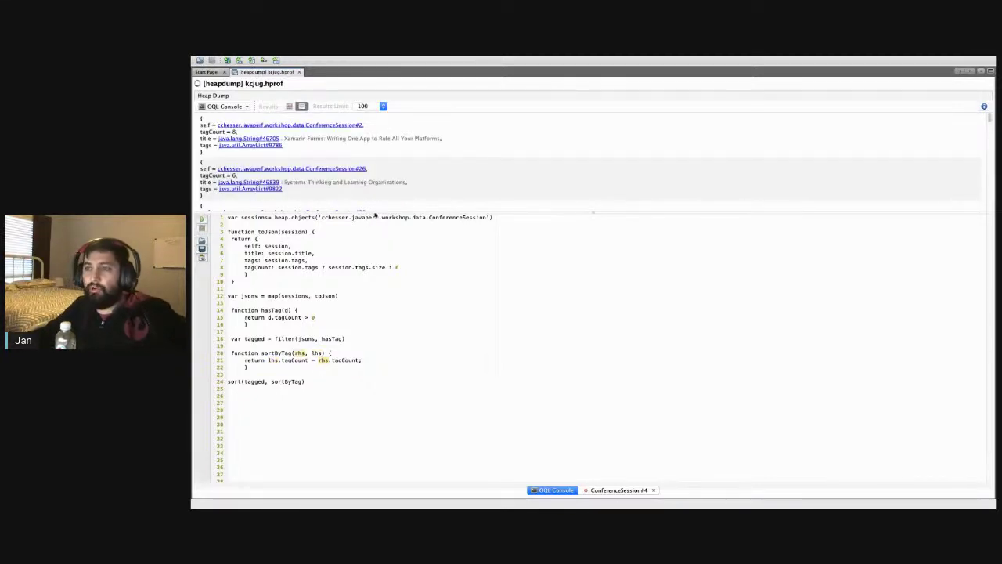
{"action": "left_click_drag", "start_coordinate": [379, 214], "coordinate": [379, 336]}
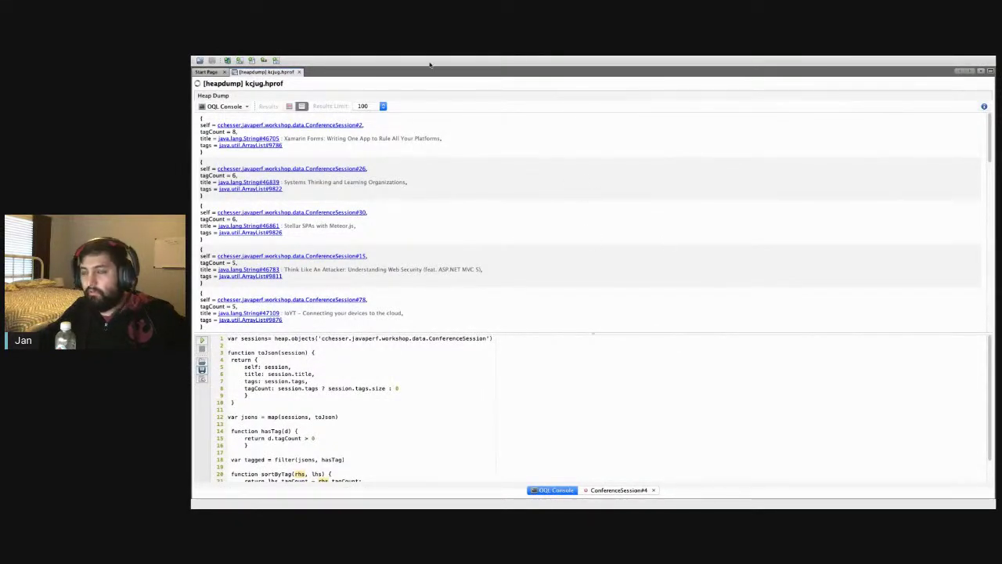
{"action": "mouse_move", "coordinate": [430, 61]}
{"action": "left_click", "coordinate": [315, 61]}
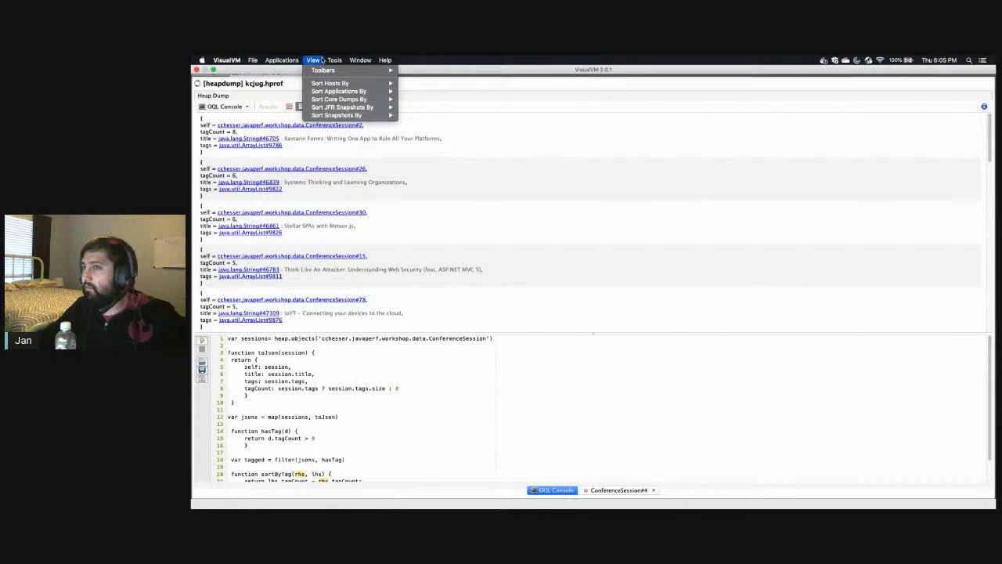
{"action": "mouse_move", "coordinate": [365, 61]}
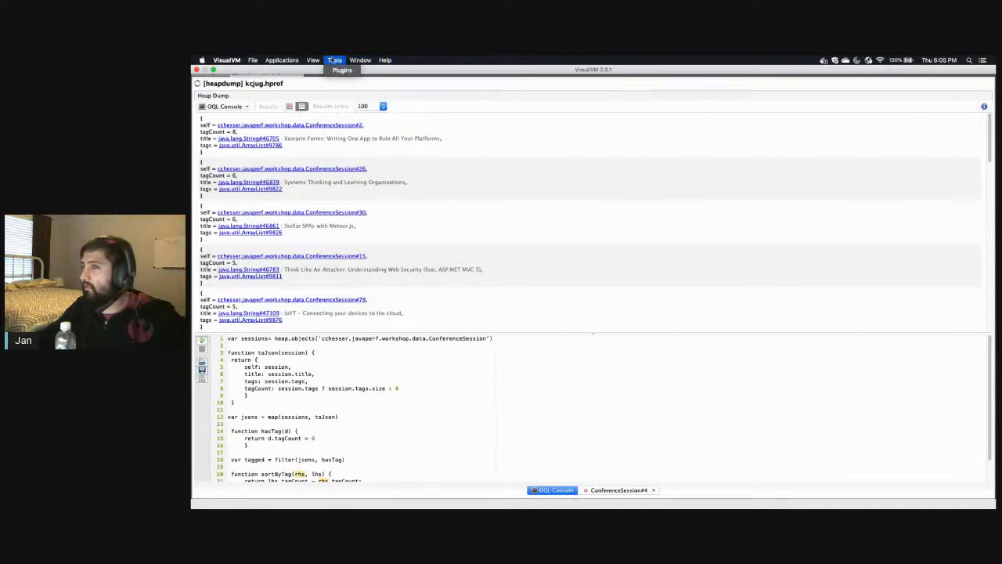
{"action": "mouse_move", "coordinate": [314, 60]}
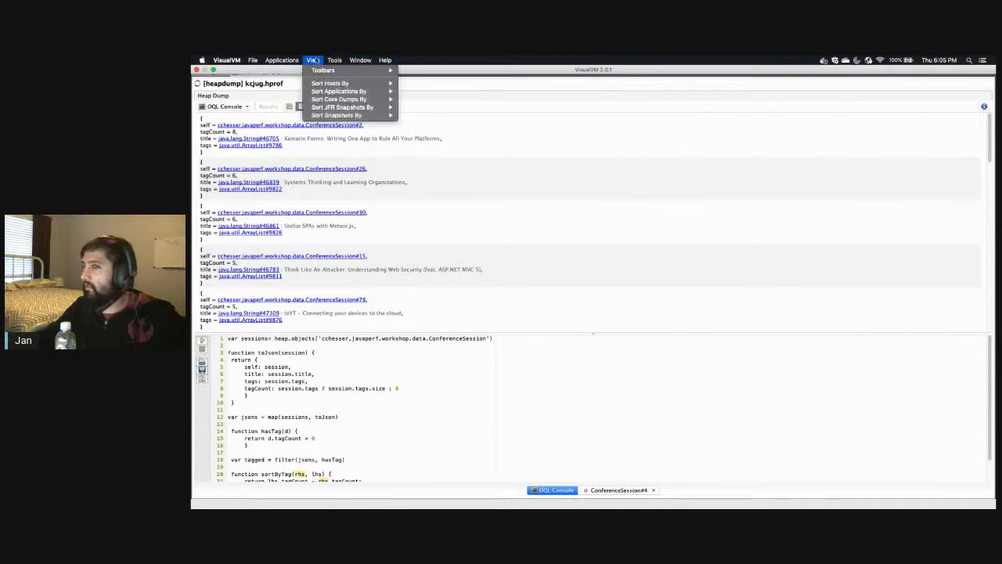
{"action": "left_click", "coordinate": [493, 84]}
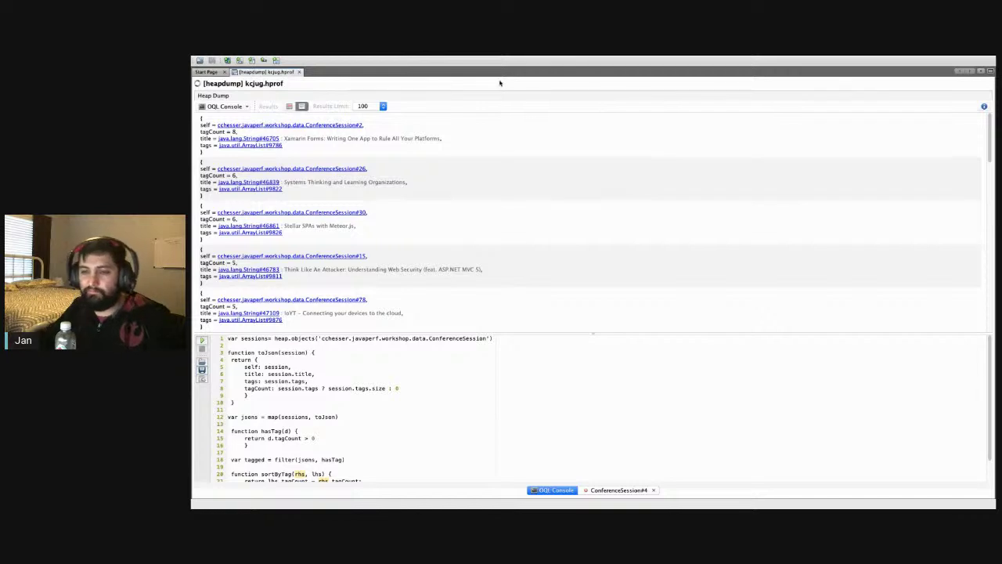
{"action": "scroll", "coordinate": [411, 364], "scroll_direction": "down", "scroll_amount": 1}
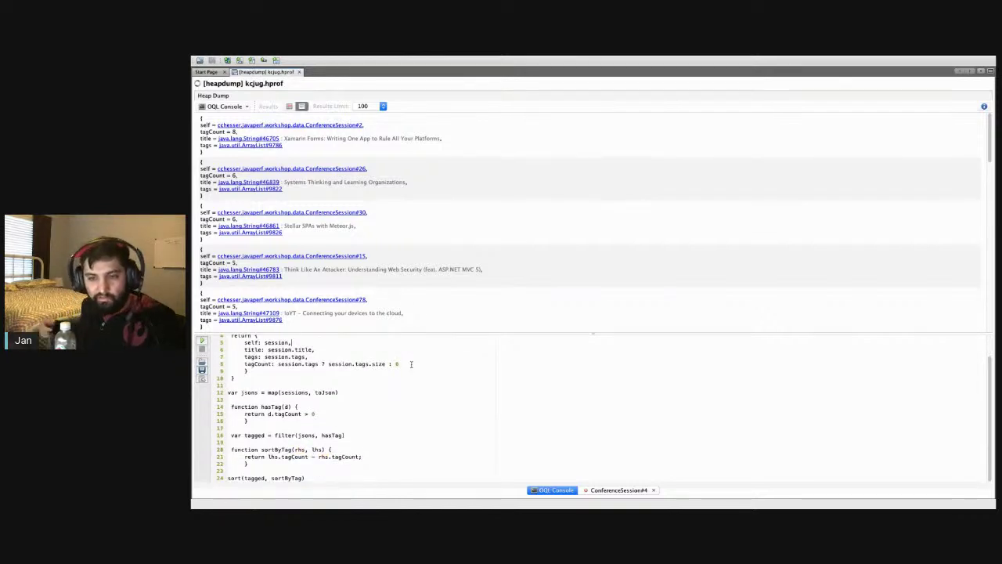
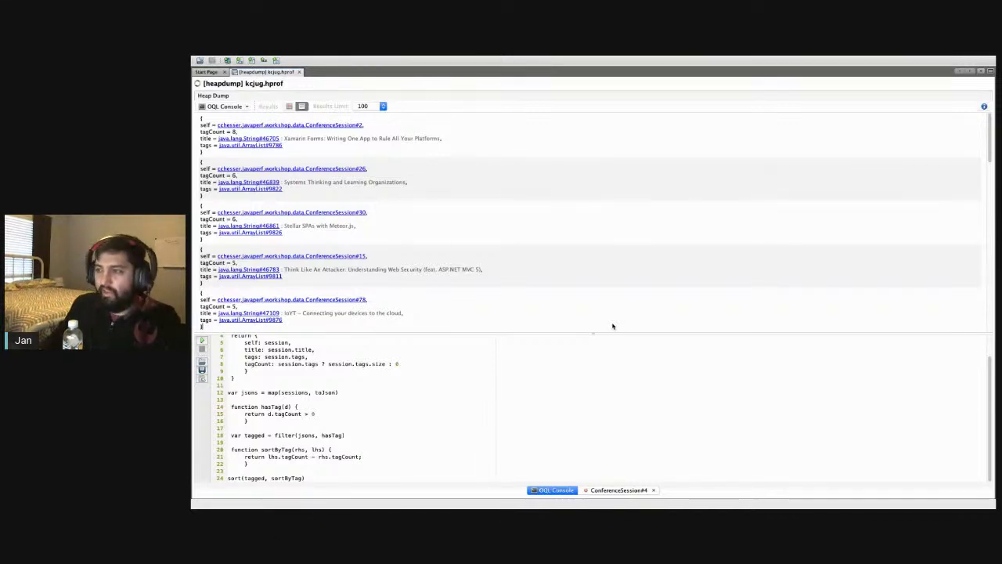
Step: Switch to Eclipse Memory Analyzer and show the class histogram of kcjug.hprof
{"action": "key", "text": "shift+Escape"}
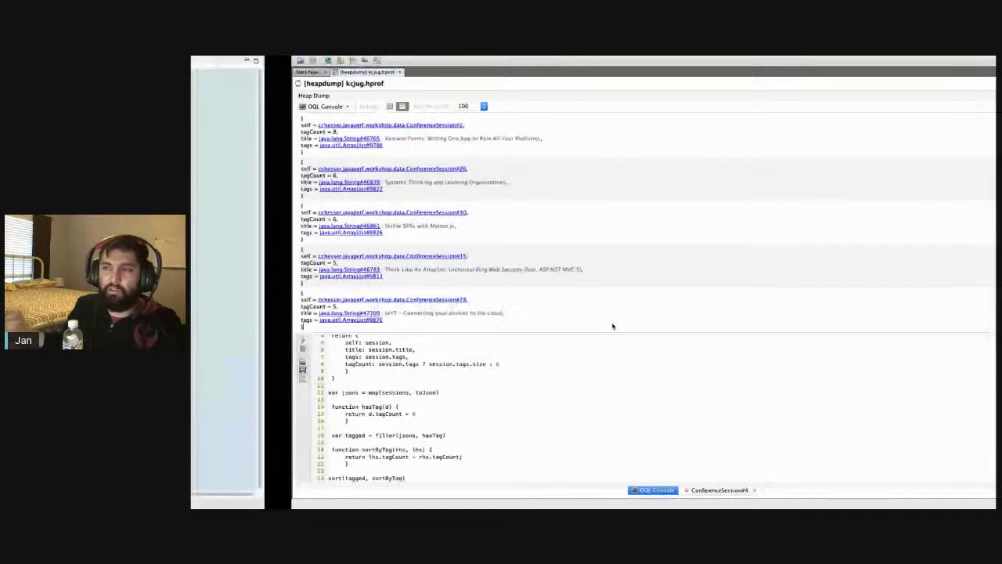
{"action": "key", "text": "super+Tab"}
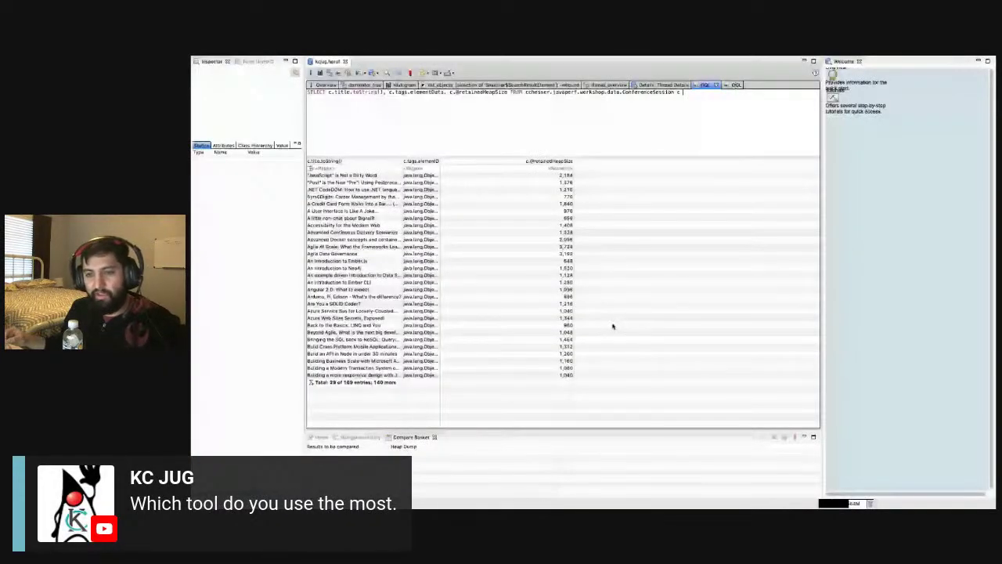
{"action": "left_click", "coordinate": [406, 85]}
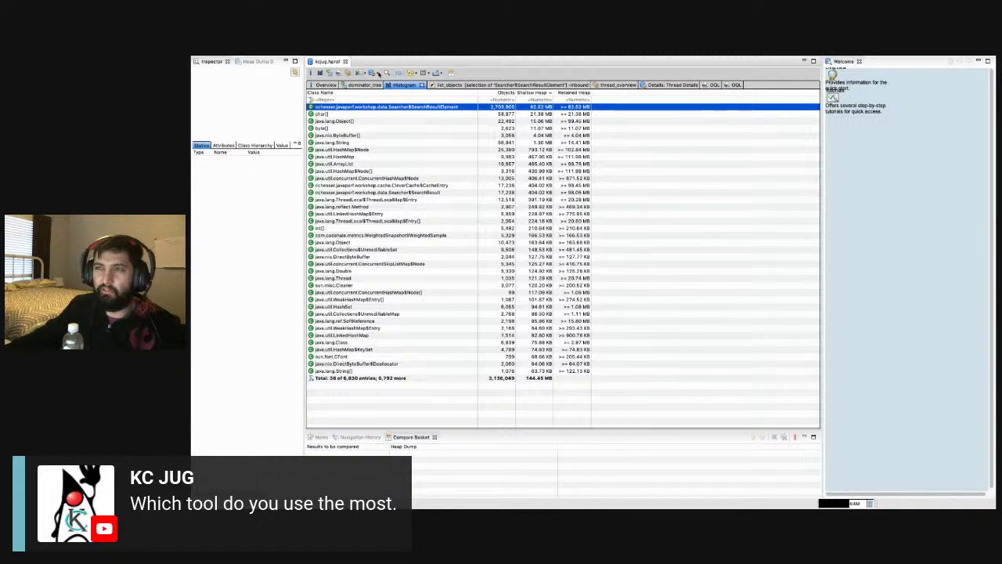
{"action": "left_click", "coordinate": [382, 73]}
{"action": "mouse_move", "coordinate": [418, 119]}
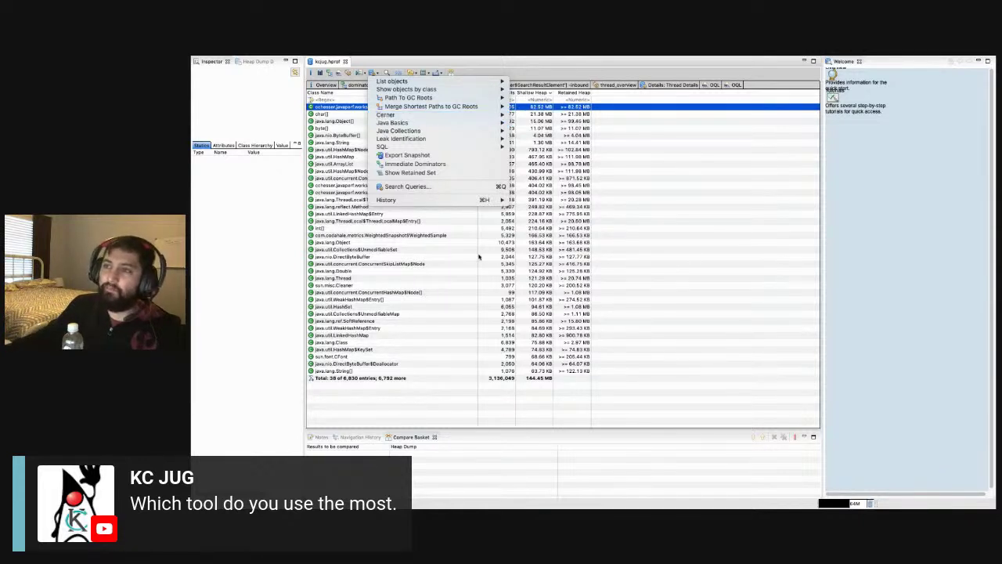
{"action": "left_click", "coordinate": [486, 285]}
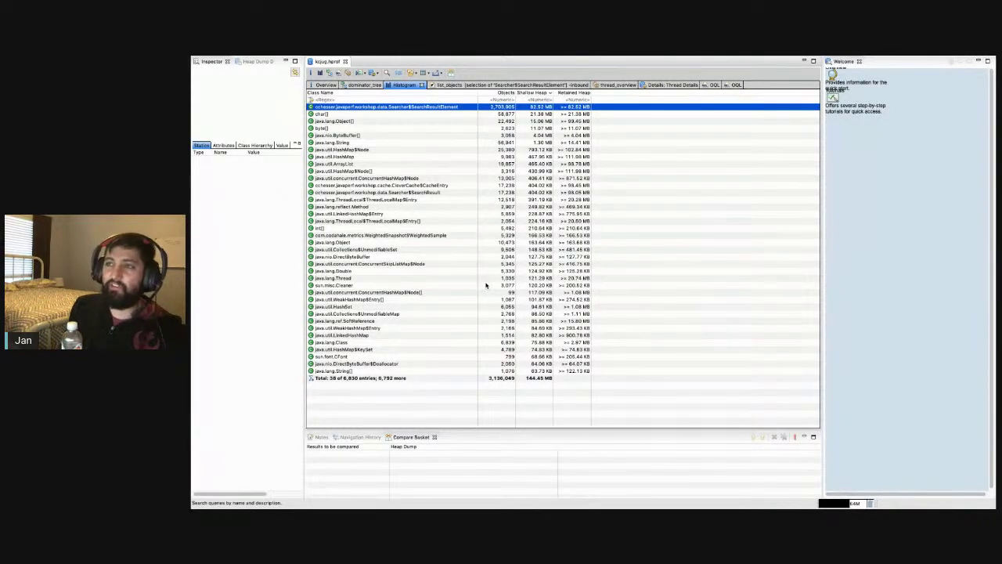
Step: List the Searcher$SearchResultElement objects with incoming references from the histogram
{"action": "right_click", "coordinate": [445, 107]}
{"action": "mouse_move", "coordinate": [502, 110]}
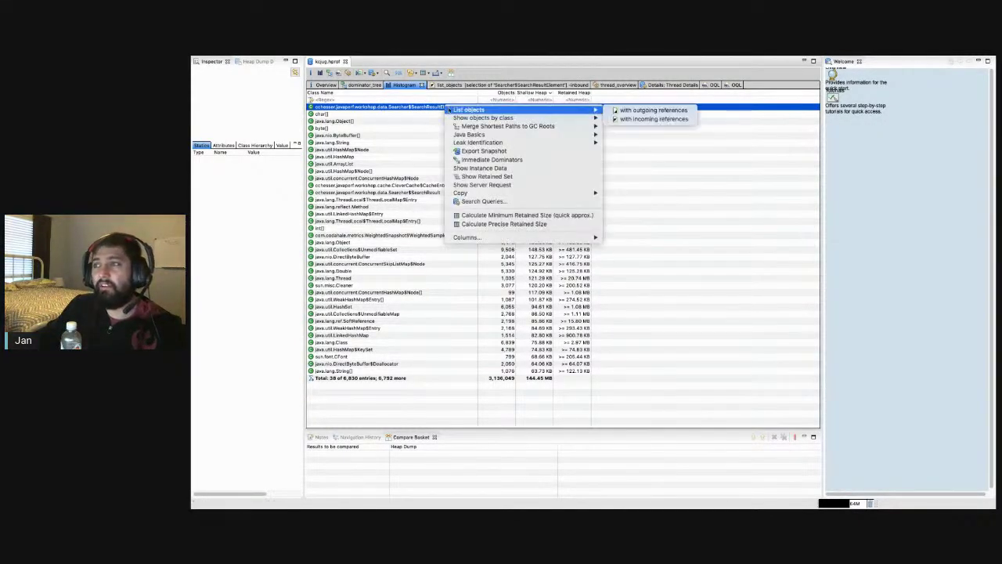
{"action": "left_click", "coordinate": [658, 119]}
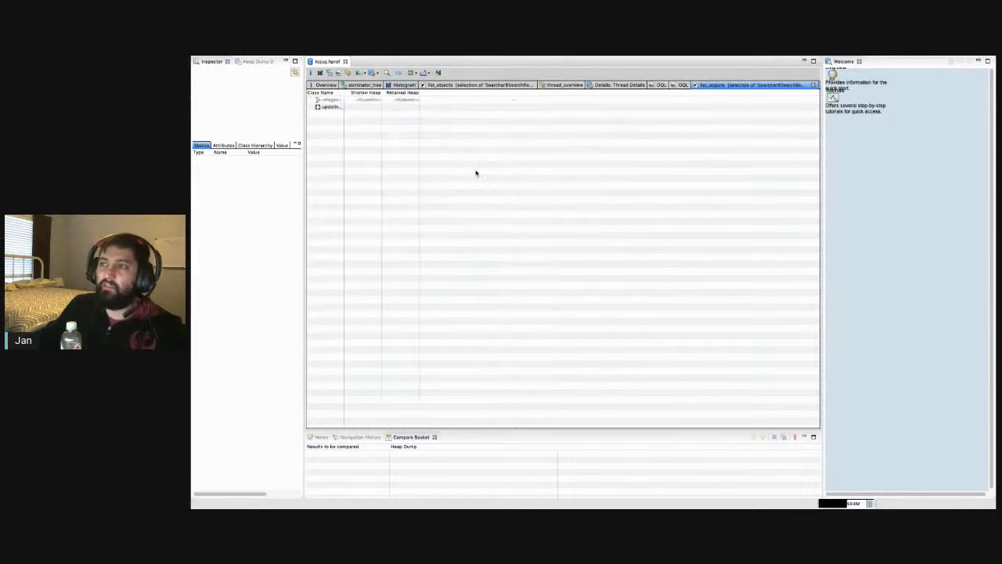
Step: Trace the first SearchResultElement's incoming references up to the CleverCache innerCache entry, widening the class name column
{"action": "left_click", "coordinate": [312, 107]}
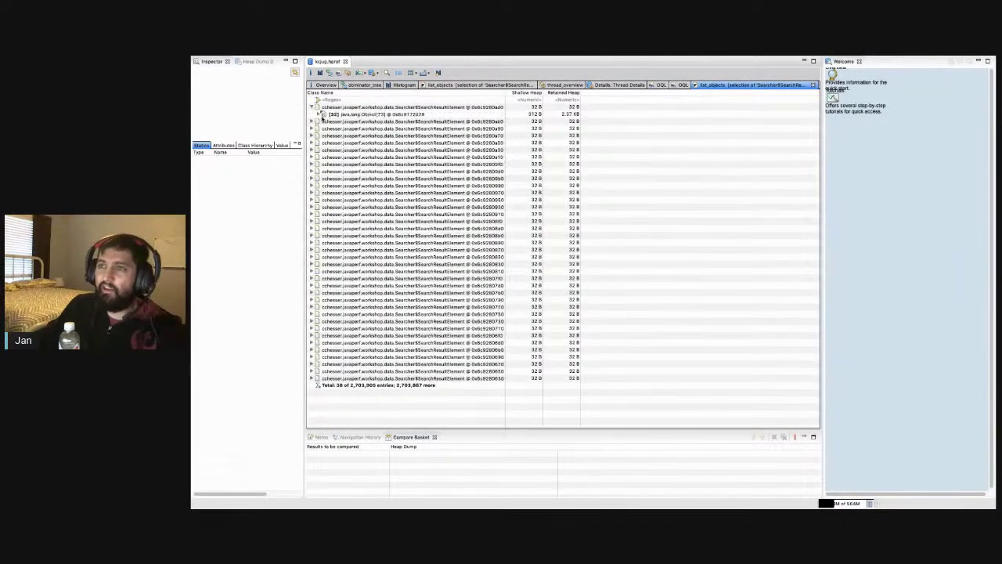
{"action": "left_click", "coordinate": [323, 118]}
{"action": "left_click", "coordinate": [328, 122]}
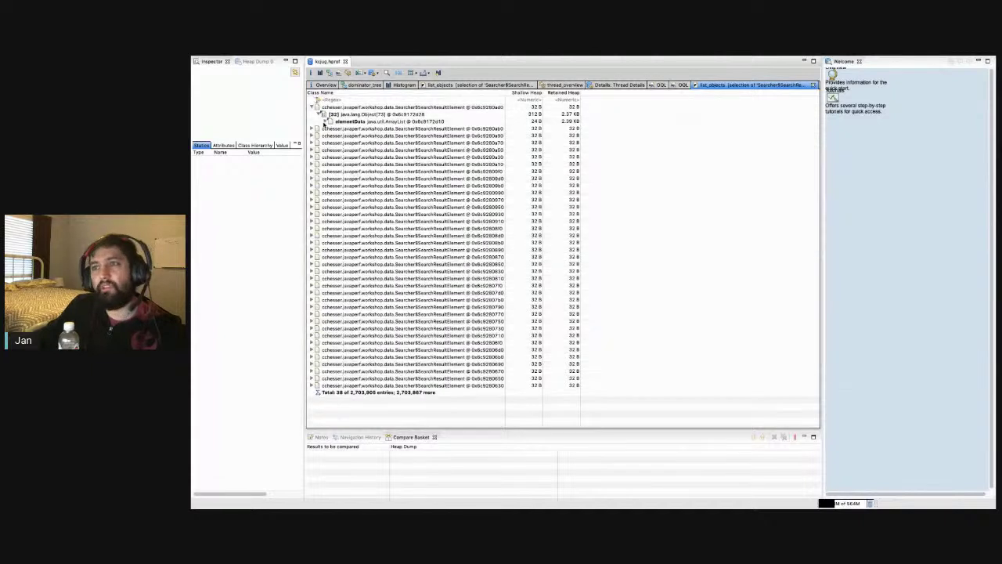
{"action": "left_click", "coordinate": [335, 128]}
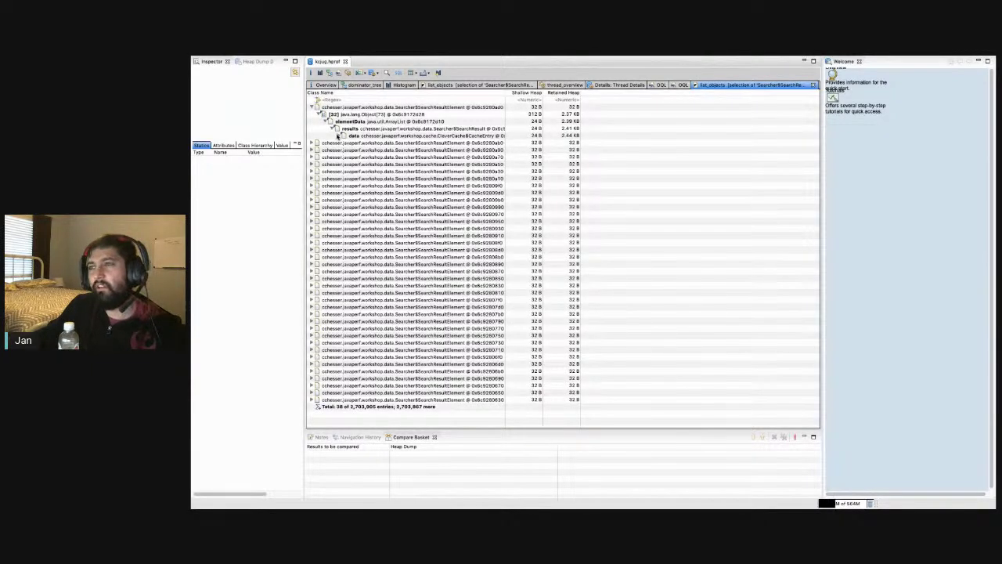
{"action": "left_click", "coordinate": [342, 135]}
{"action": "left_click_drag", "start_coordinate": [505, 92], "coordinate": [552, 92]}
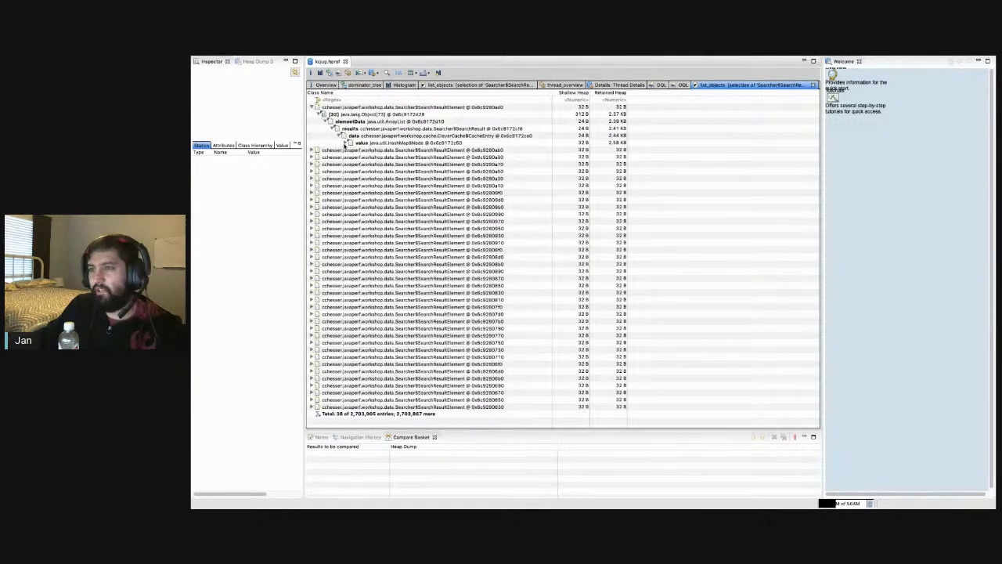
{"action": "left_click", "coordinate": [345, 144]}
{"action": "left_click", "coordinate": [352, 150]}
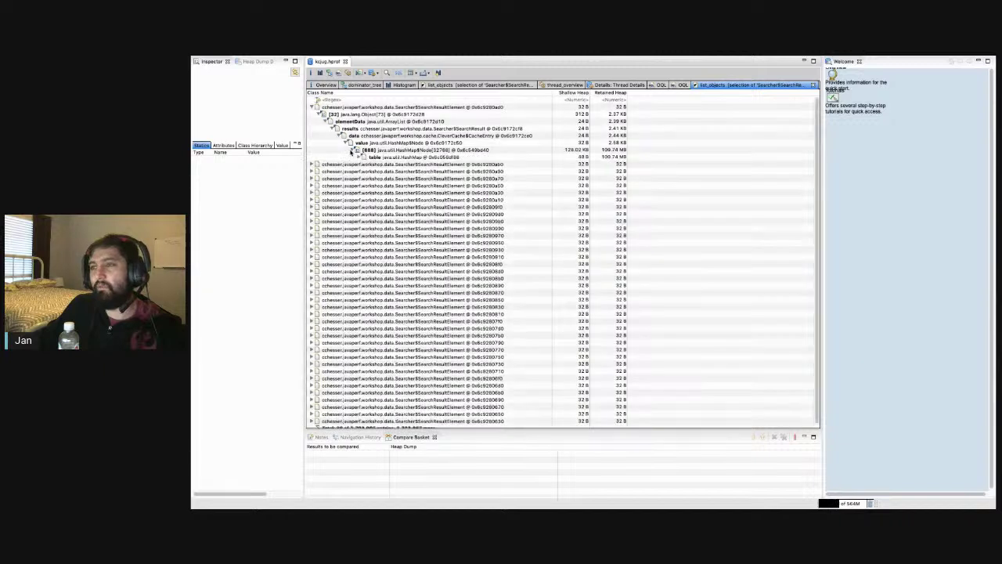
{"action": "left_click", "coordinate": [362, 157]}
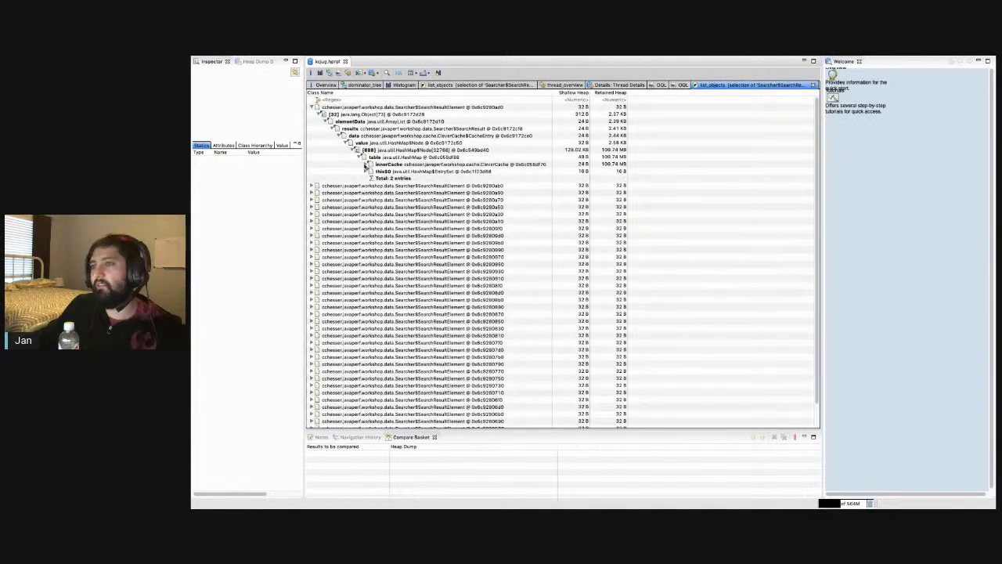
{"action": "left_click", "coordinate": [519, 166]}
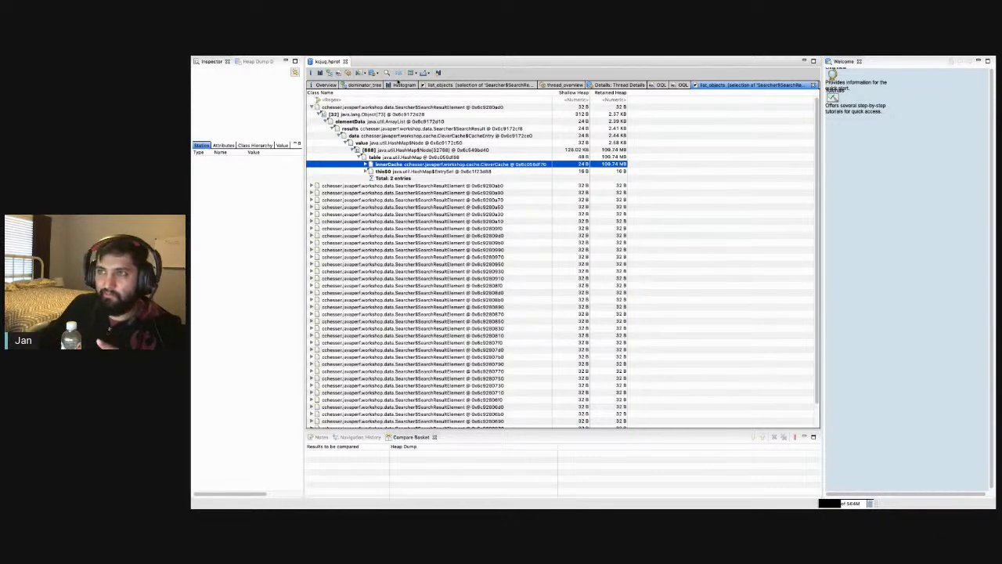
Step: Filter the histogram's class names with the regex .*CleverCache.*
{"action": "left_click", "coordinate": [400, 85]}
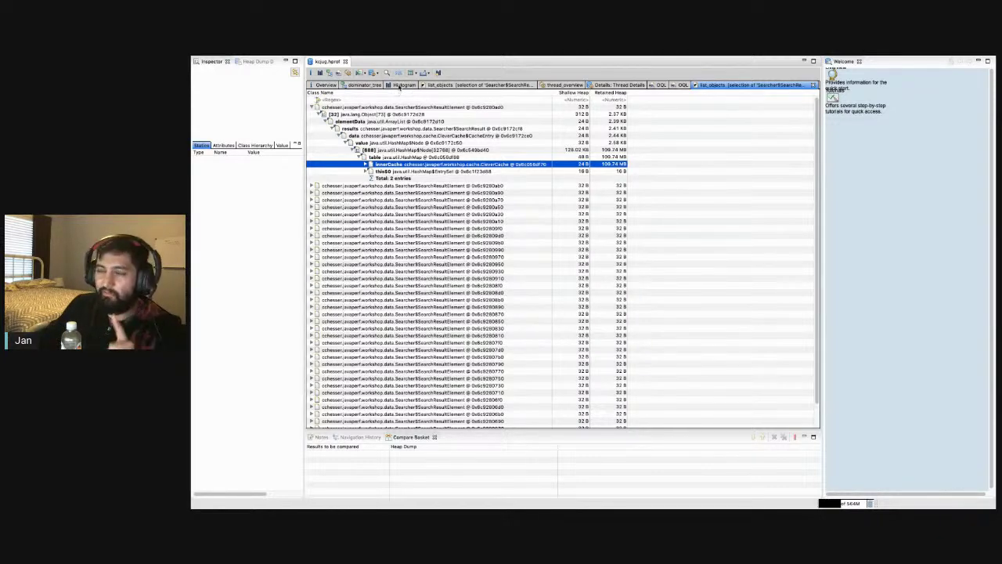
{"action": "left_click", "coordinate": [359, 100]}
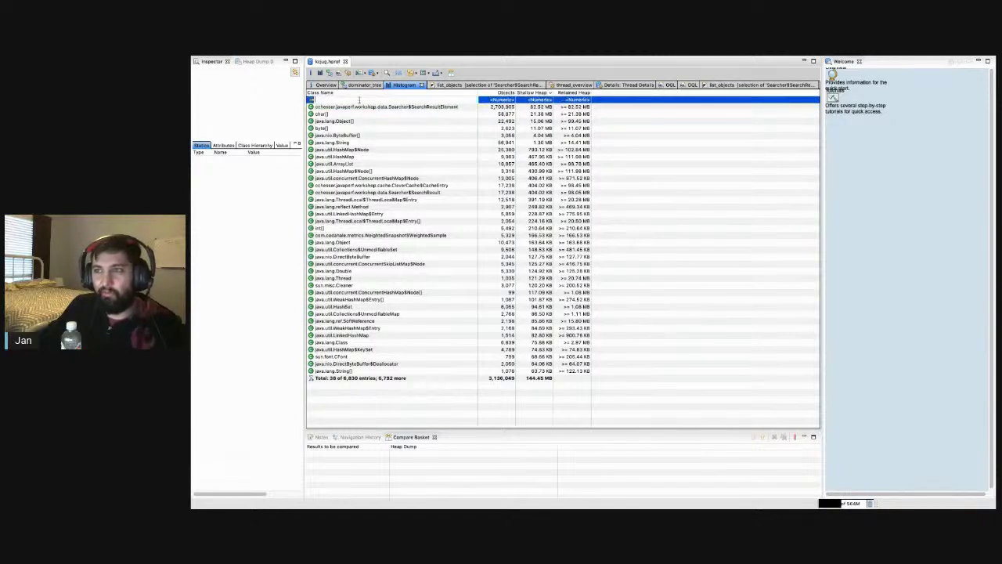
{"action": "type", "text": ".*"}
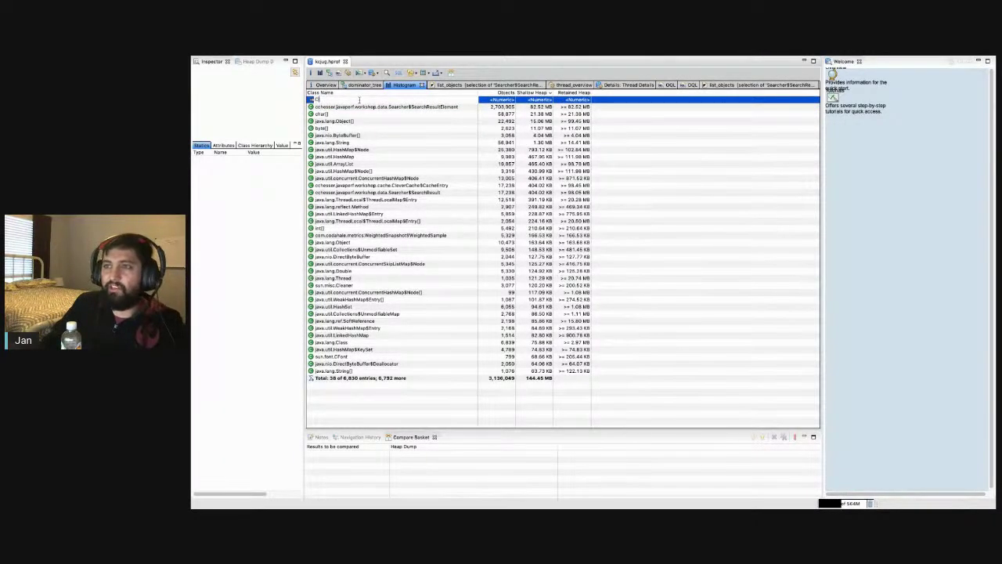
{"action": "type", "text": "CleverCache.*"}
{"action": "key", "text": "Return"}
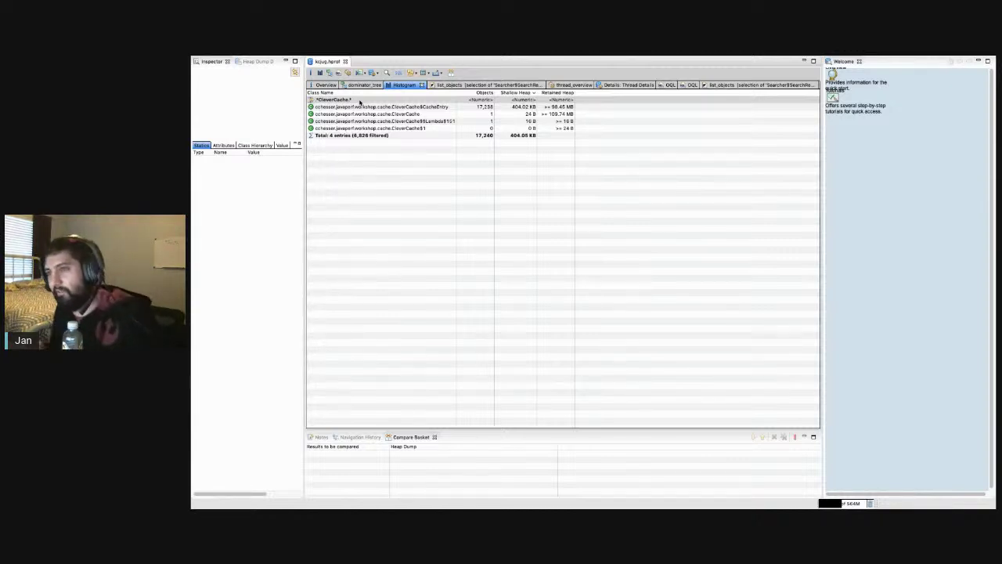
Step: List the CleverCache class's objects with outgoing references from the filtered histogram
{"action": "left_click", "coordinate": [565, 115]}
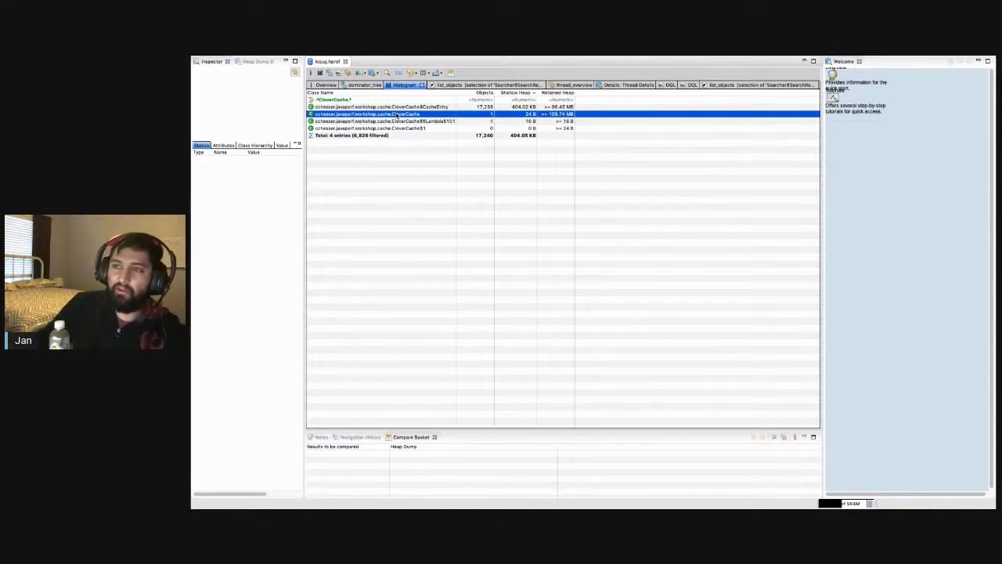
{"action": "left_click", "coordinate": [224, 146]}
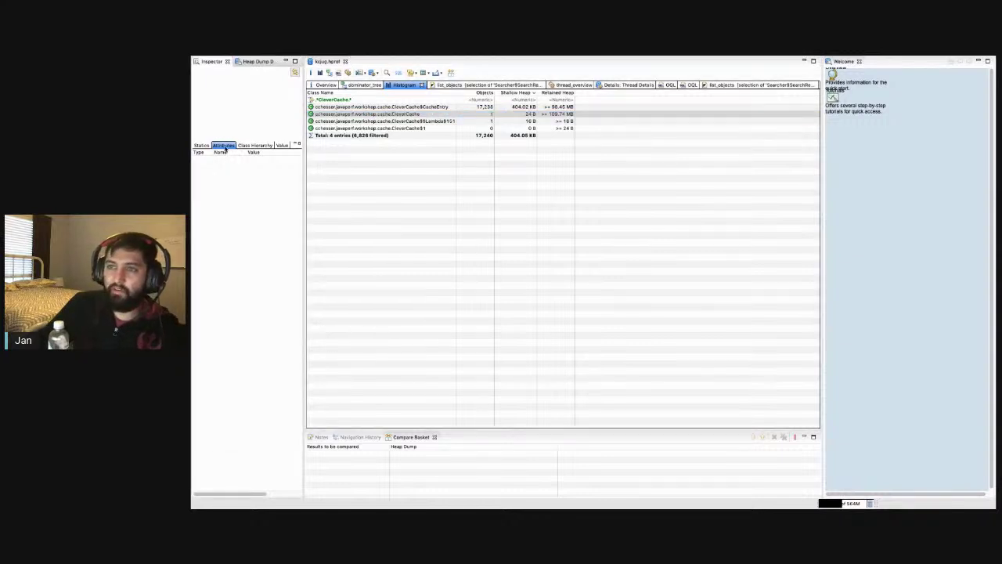
{"action": "right_click", "coordinate": [405, 114]}
{"action": "mouse_move", "coordinate": [548, 116]}
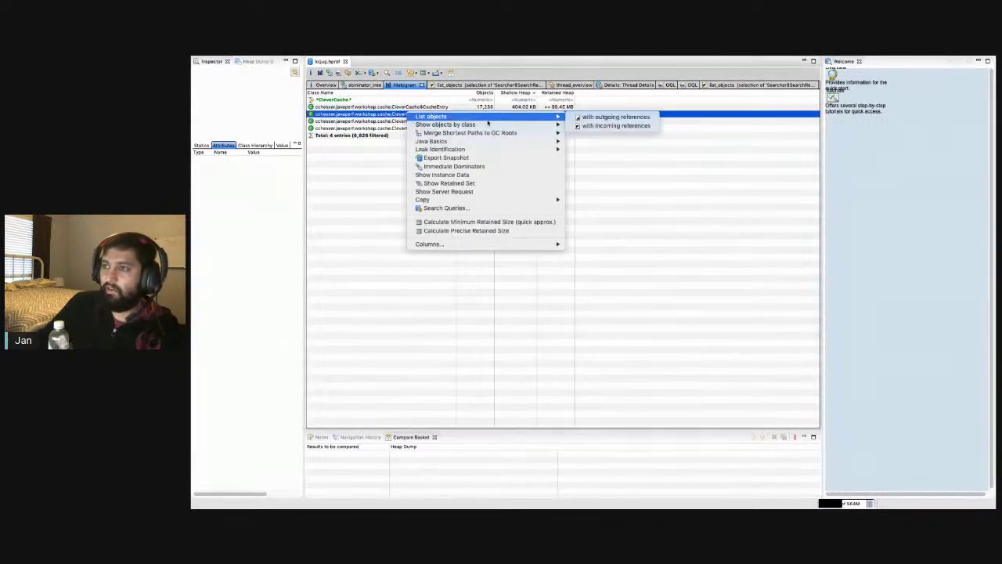
{"action": "left_click", "coordinate": [589, 118]}
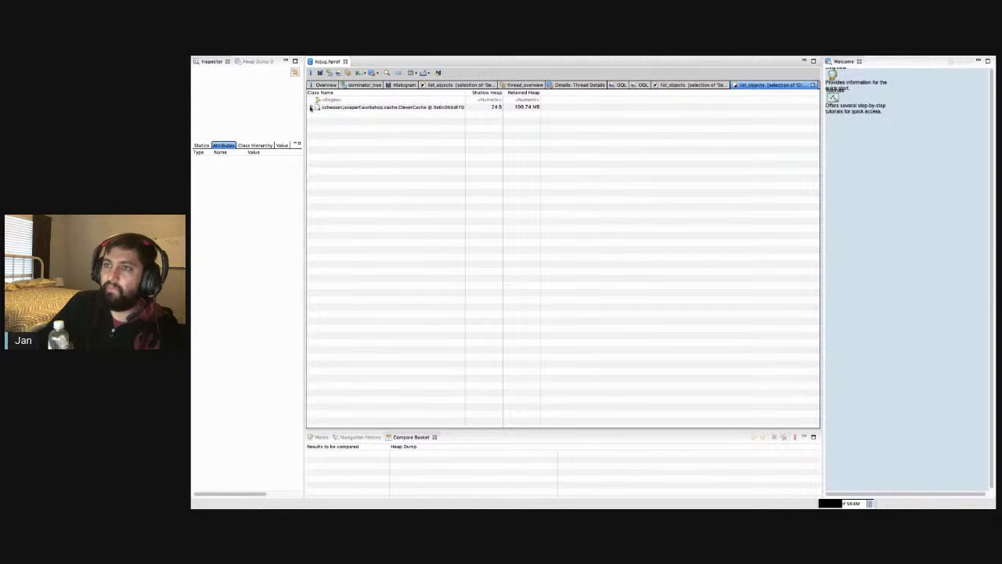
Step: Expand the CleverCache object down through innerCache to the HashMap nodes in its table
{"action": "left_click", "coordinate": [311, 108]}
{"action": "left_click", "coordinate": [312, 107]}
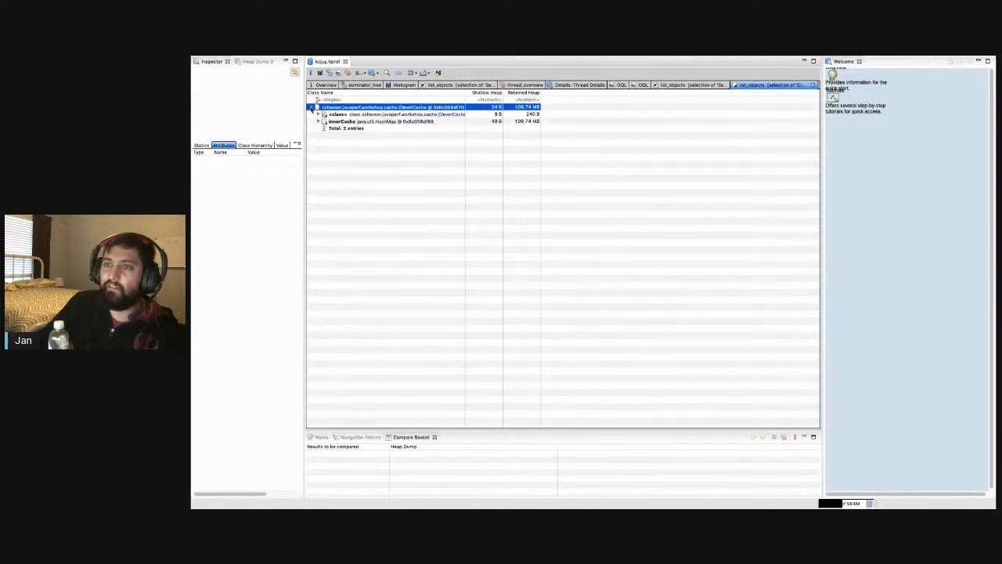
{"action": "left_click", "coordinate": [385, 109]}
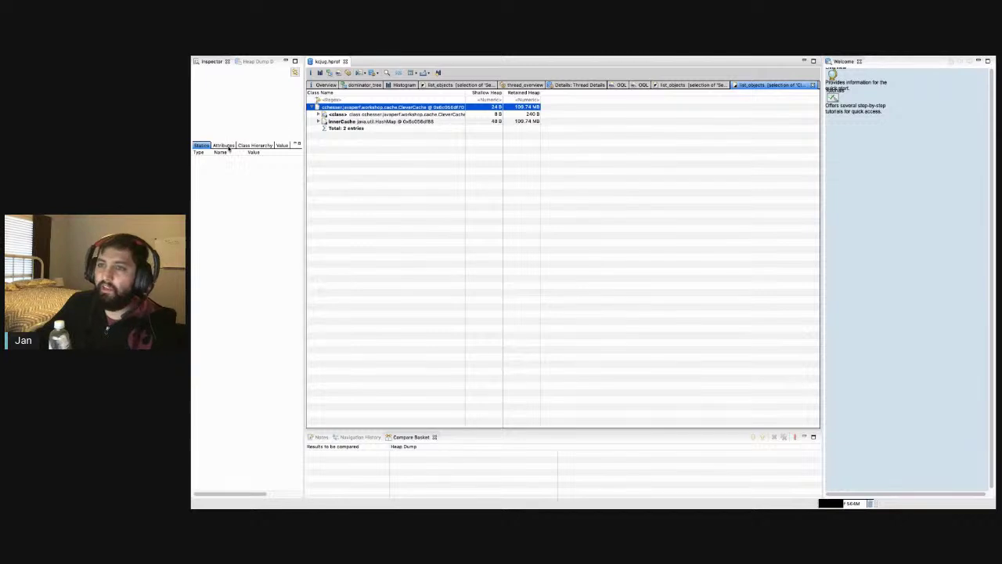
{"action": "left_click", "coordinate": [337, 122]}
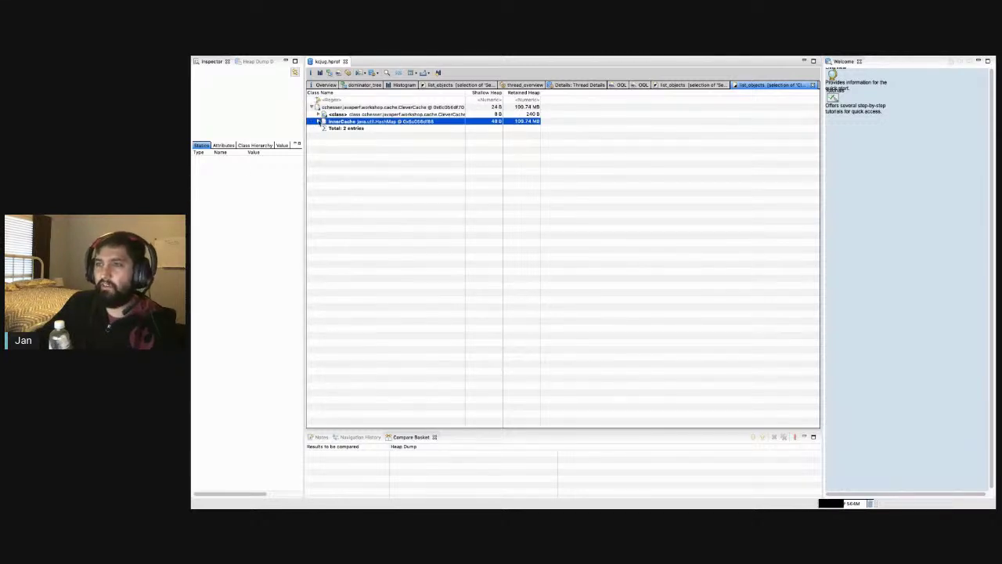
{"action": "left_click", "coordinate": [319, 122]}
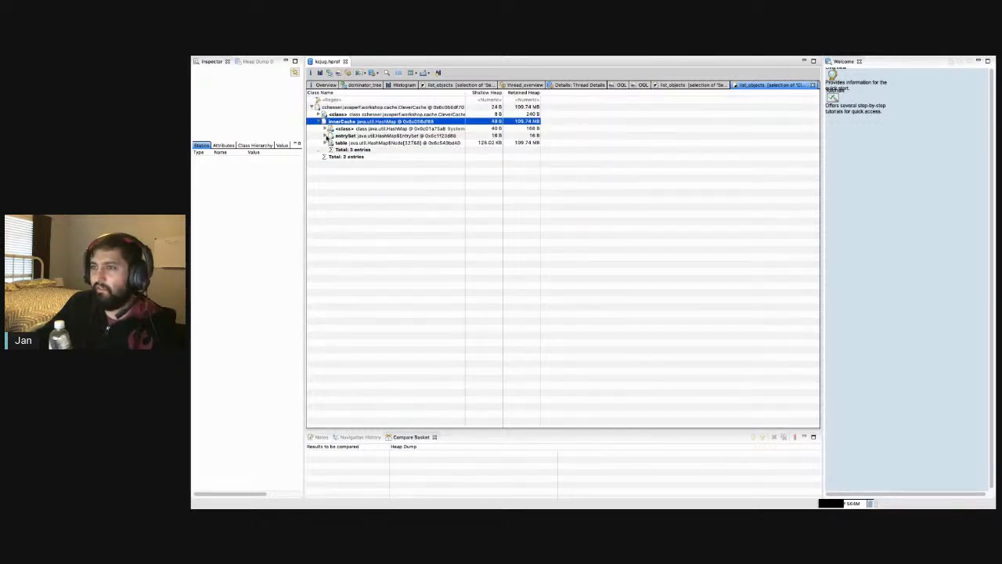
{"action": "left_click", "coordinate": [325, 144]}
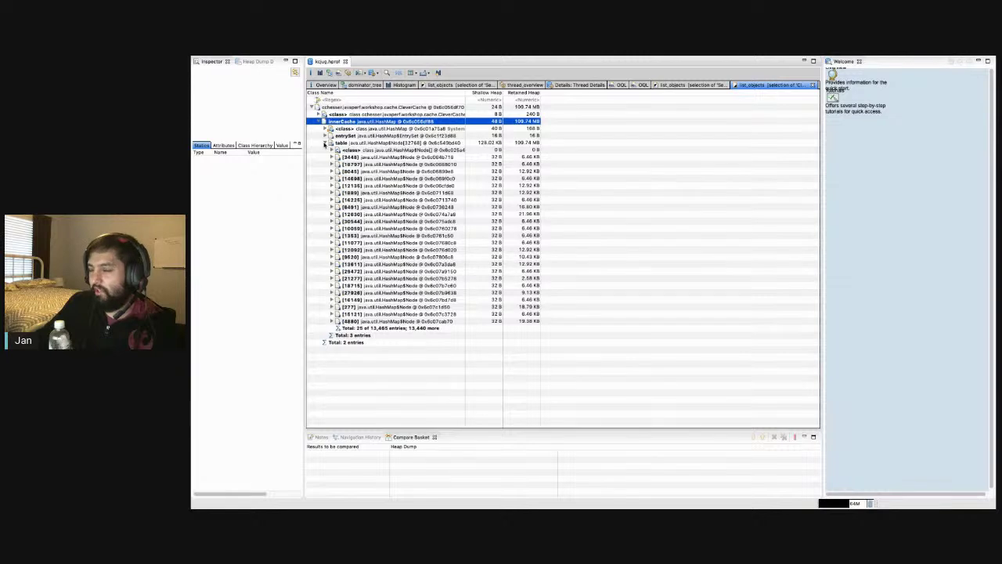
Step: Check the CleverCache object's class hierarchy and attributes in the Inspector
{"action": "left_click", "coordinate": [395, 135]}
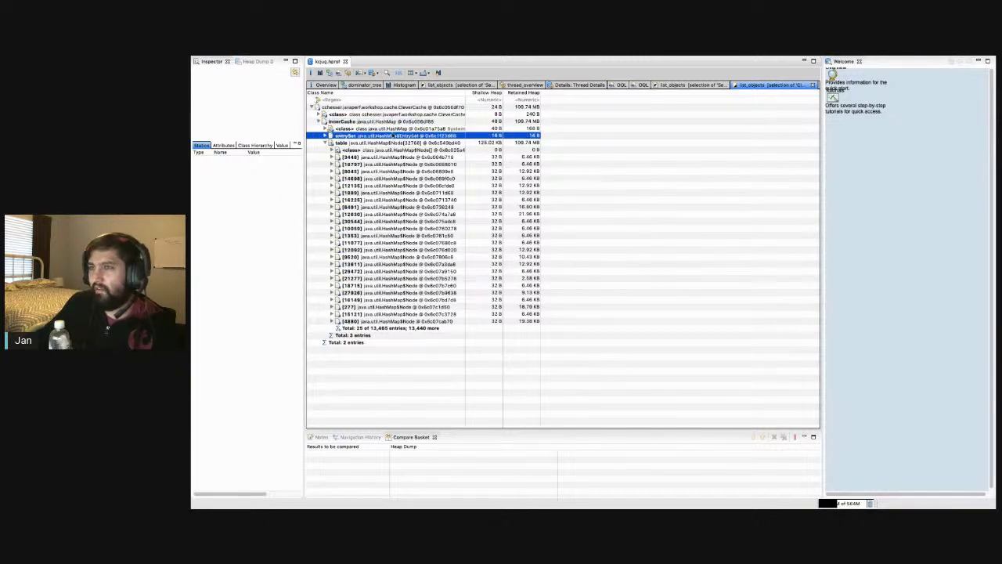
{"action": "left_click", "coordinate": [397, 122]}
{"action": "left_click", "coordinate": [407, 106]}
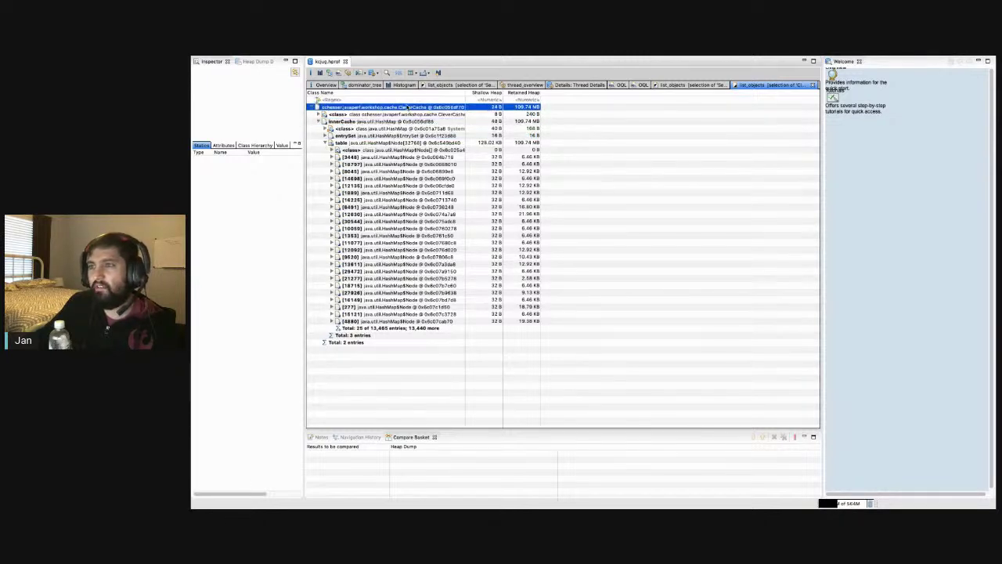
{"action": "left_click", "coordinate": [249, 146]}
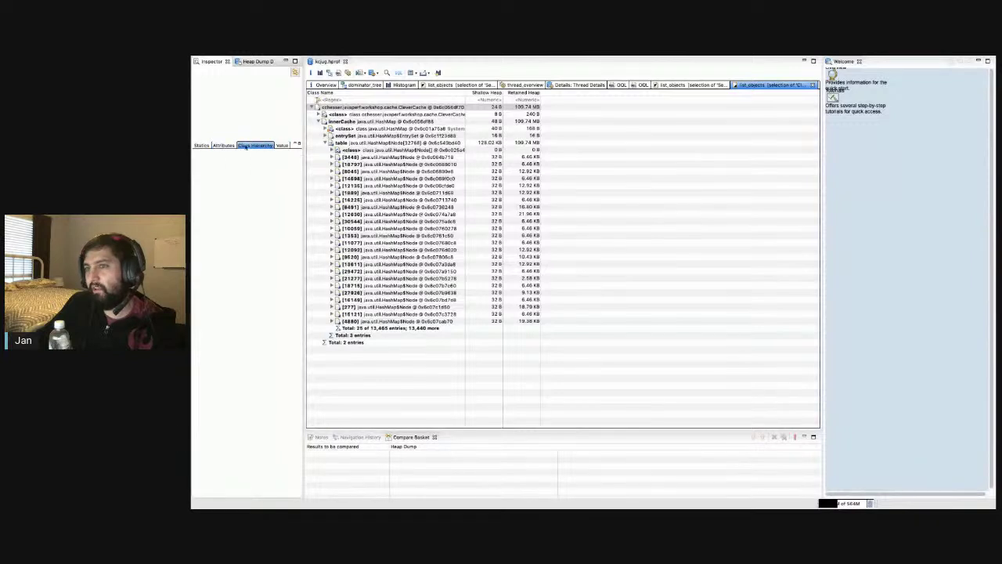
{"action": "left_click", "coordinate": [223, 145]}
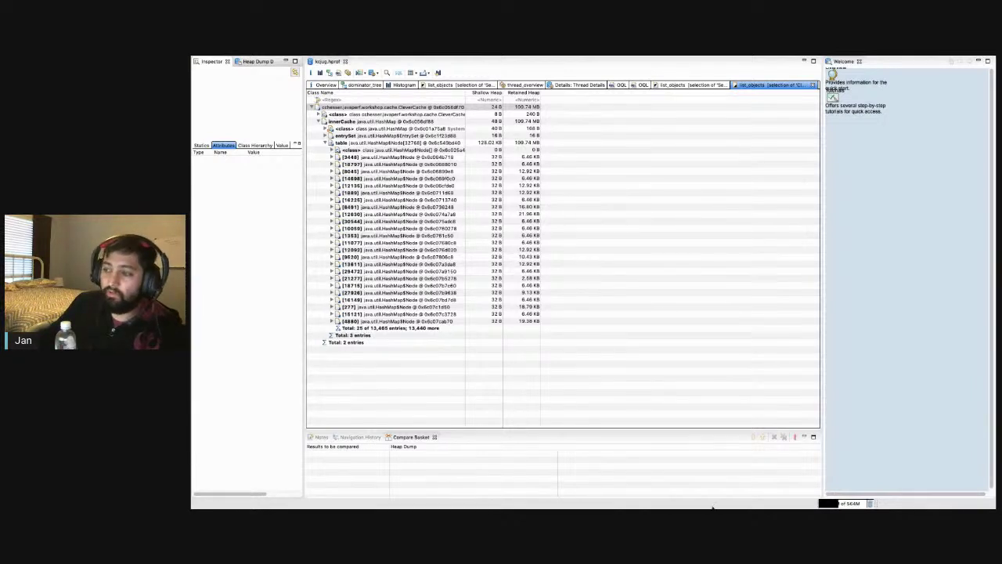
Step: Switch back to the sorted session results in VisualVM's OQL Console
{"action": "left_click", "coordinate": [852, 487]}
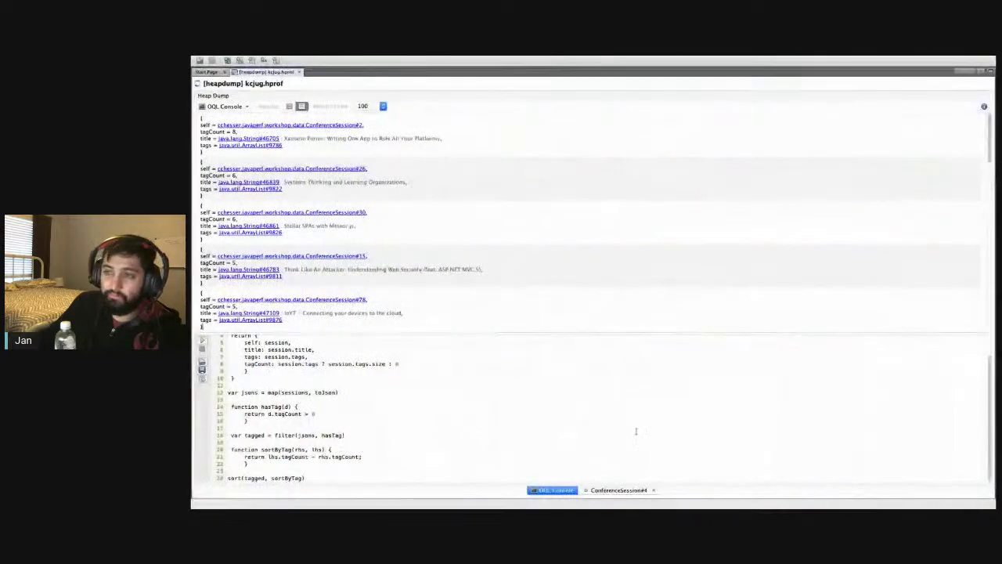
Step: Clear the OQL query and filter the heap dump's Objects view by the class name CleverCache
{"action": "key", "text": "ctrl+a"}
{"action": "key", "text": "BackSpace"}
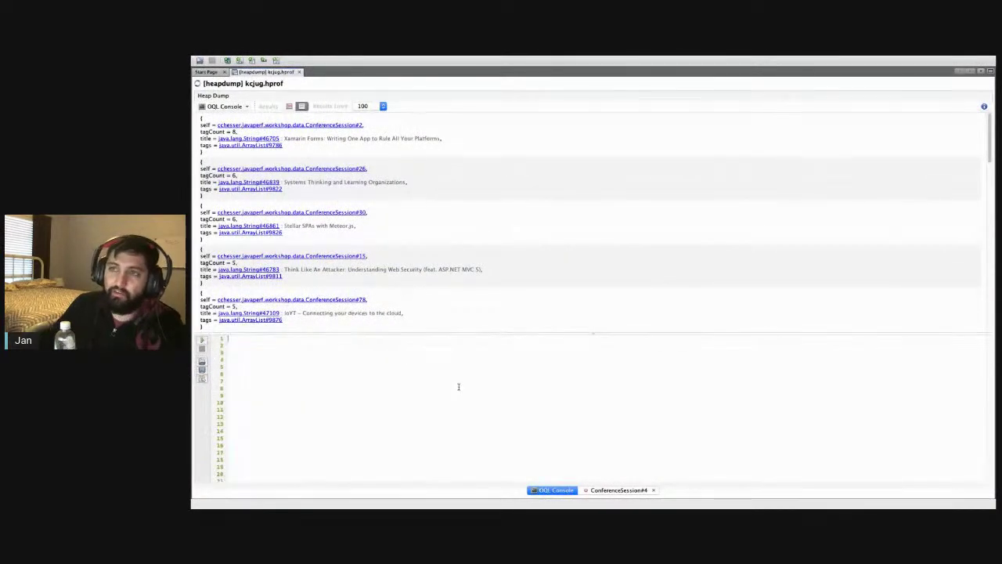
{"action": "left_click", "coordinate": [245, 107]}
{"action": "left_click", "coordinate": [223, 128]}
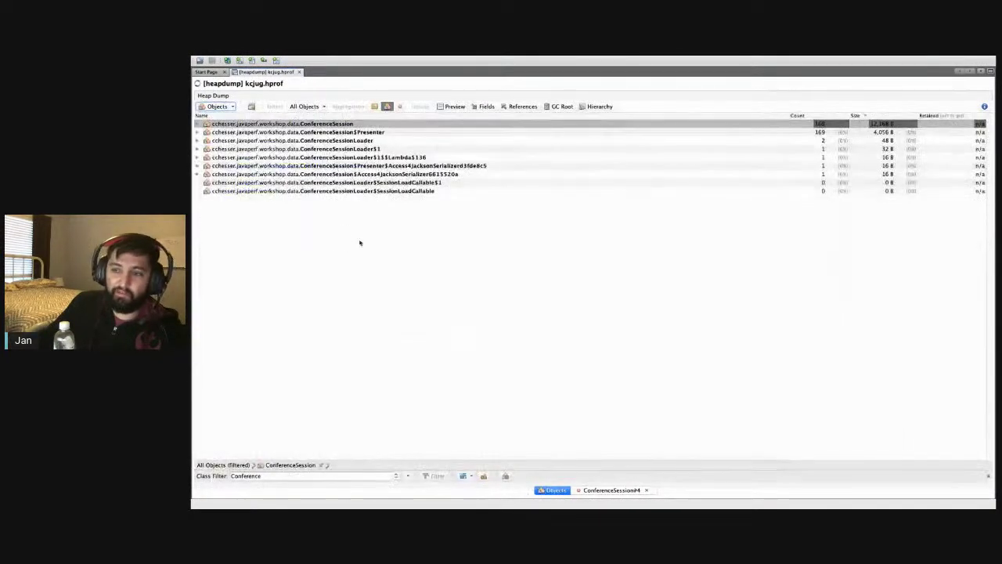
{"action": "left_click", "coordinate": [290, 476]}
{"action": "left_click_drag", "start_coordinate": [290, 476], "coordinate": [221, 475]}
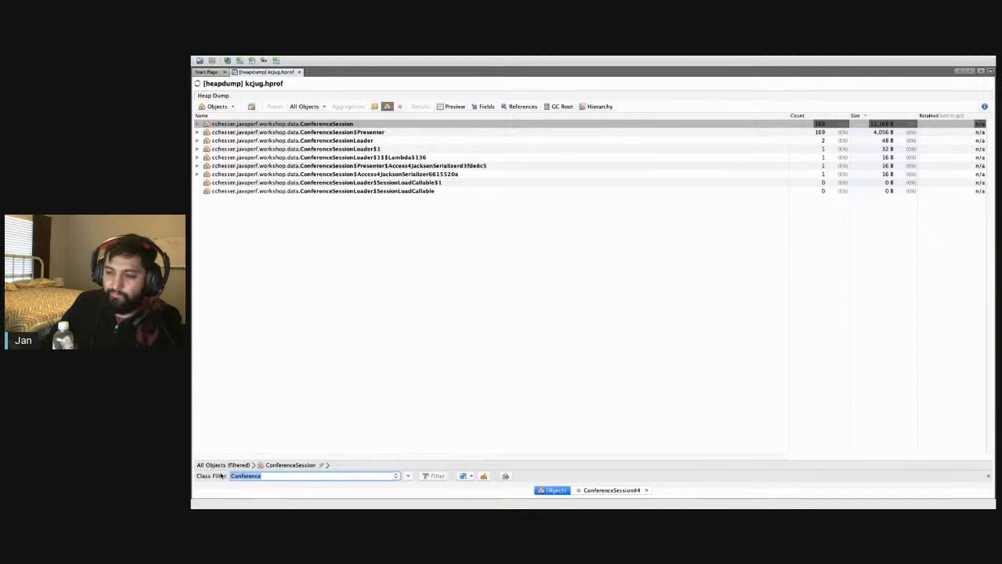
{"action": "type", "text": "CleverCache"}
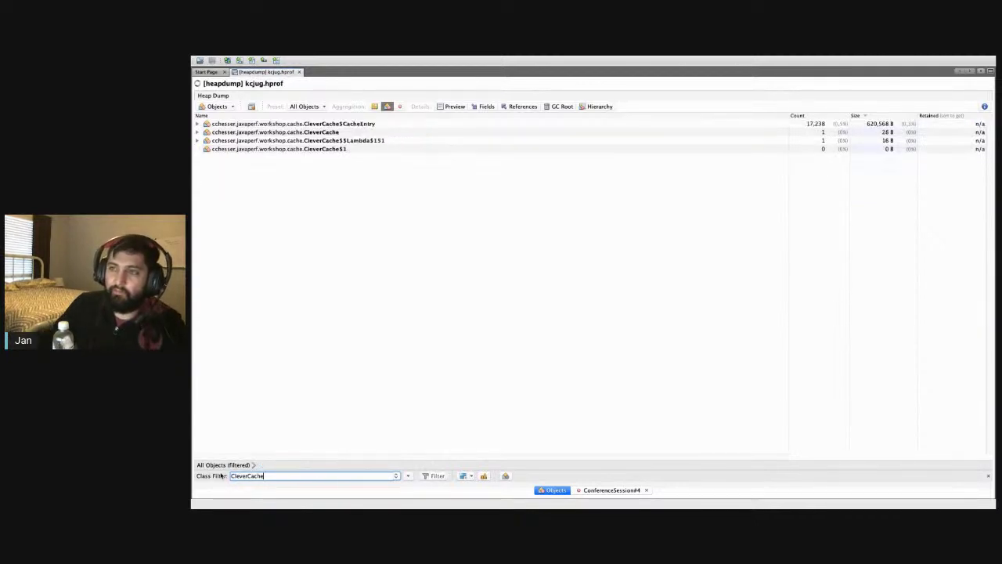
Step: Expand the CleverCache instance's fields and innerCache, and compare the map's size with the cacheLimit field
{"action": "left_click", "coordinate": [222, 133]}
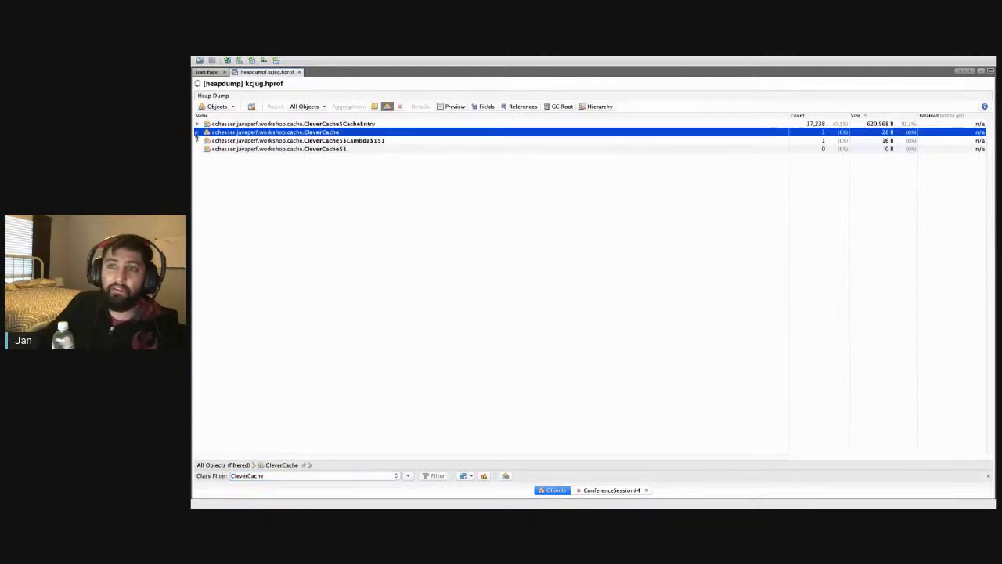
{"action": "left_click", "coordinate": [197, 132]}
{"action": "left_click", "coordinate": [207, 140]}
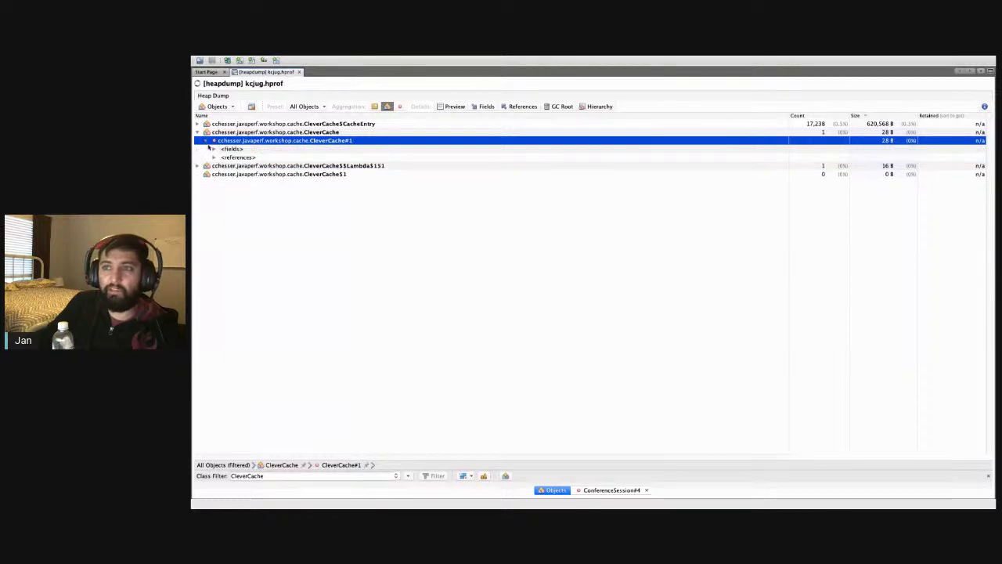
{"action": "left_click", "coordinate": [214, 149]}
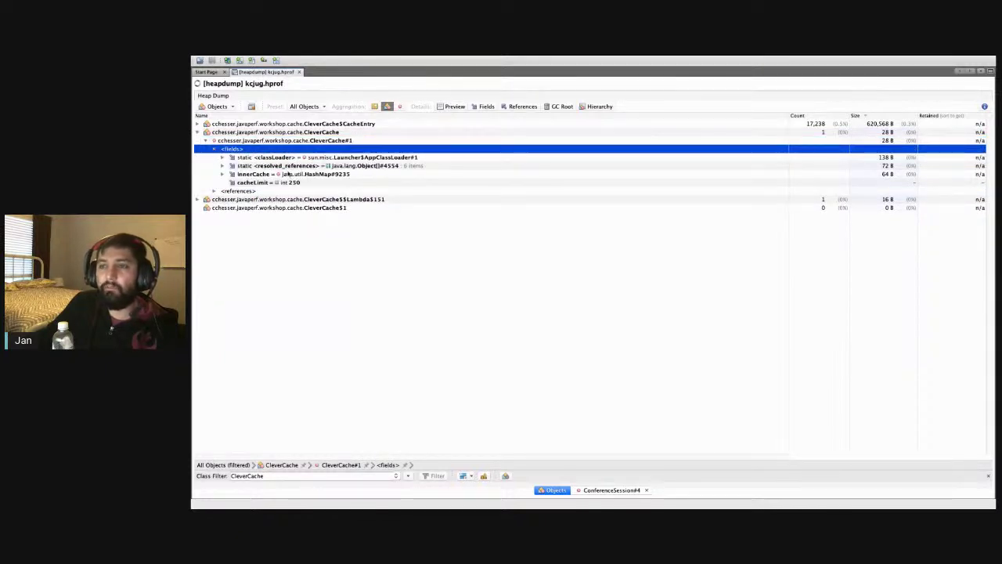
{"action": "left_click", "coordinate": [302, 185]}
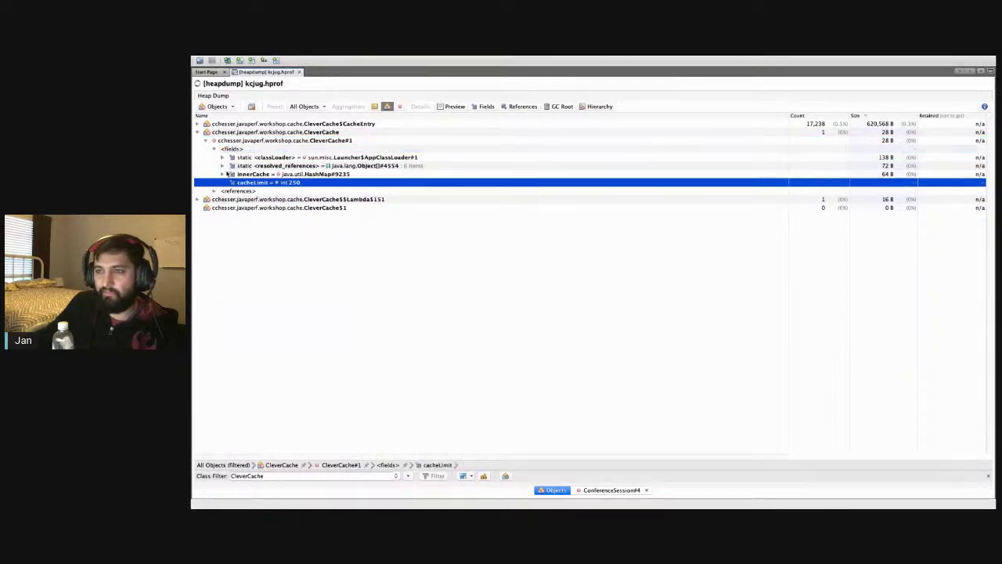
{"action": "left_click", "coordinate": [224, 174]}
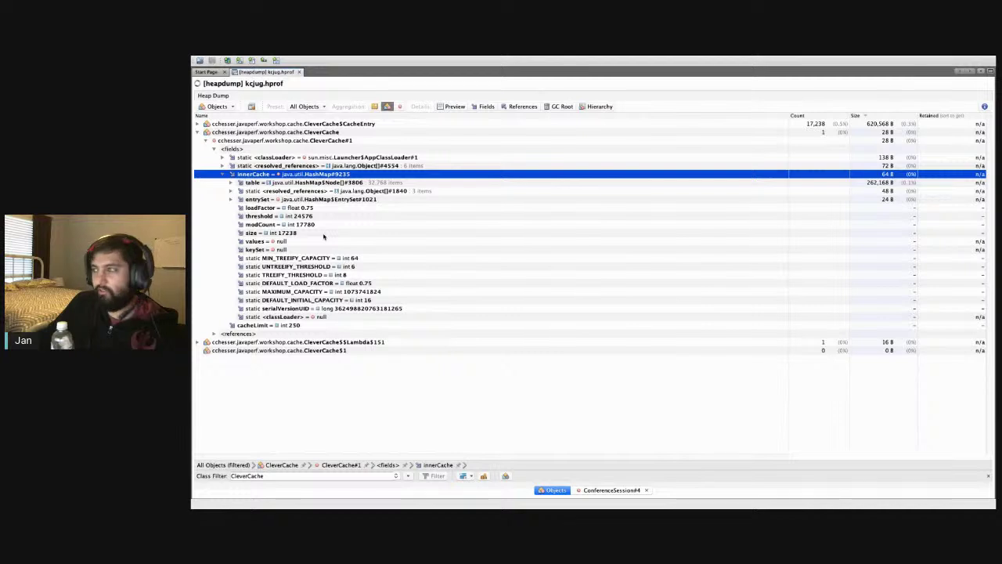
{"action": "left_click", "coordinate": [321, 325]}
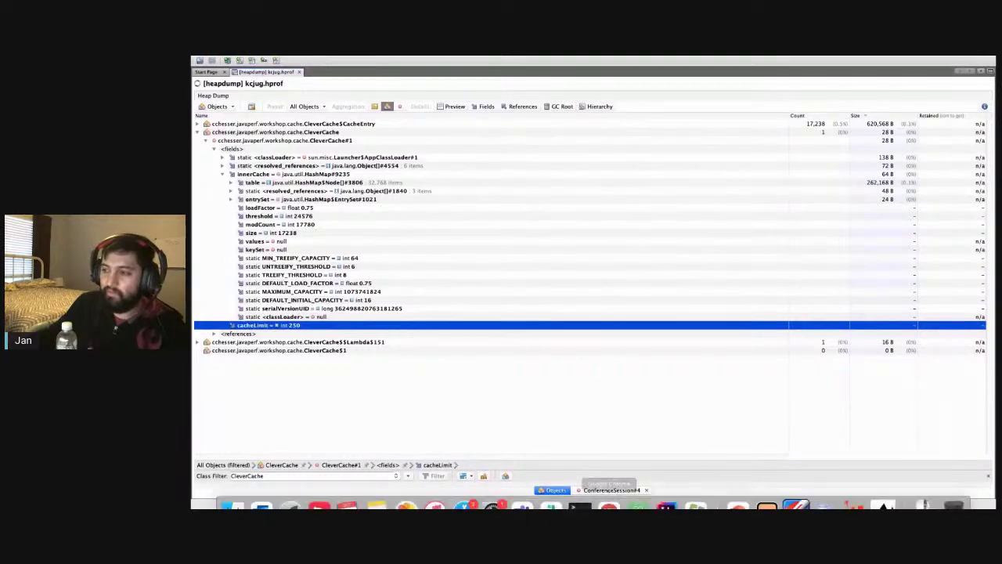
Step: Switch to the Chrome browser and close the Gatling Stats report page
{"action": "left_click", "coordinate": [608, 489]}
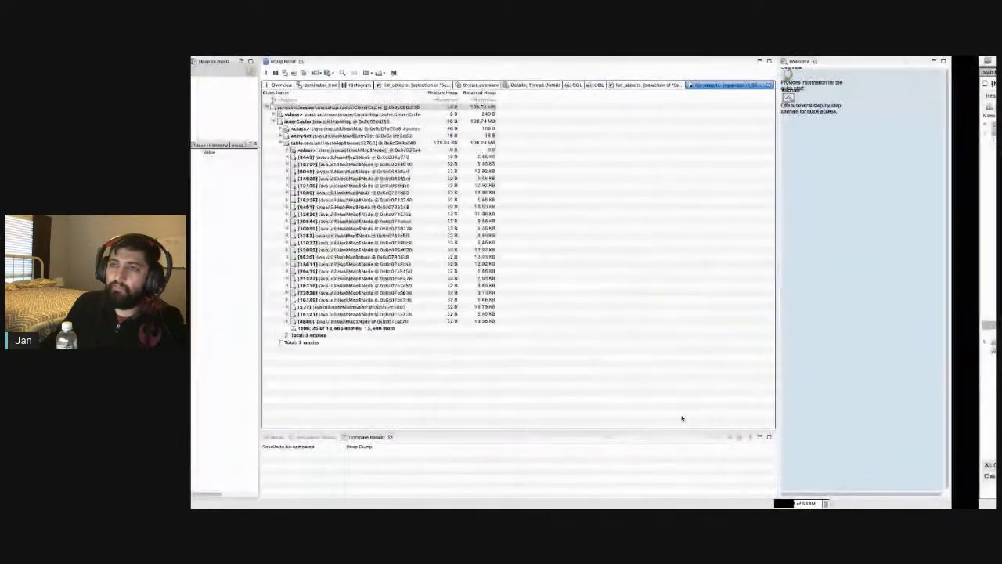
{"action": "key", "text": "ctrl+Left"}
{"action": "key", "text": "ctrl+Left"}
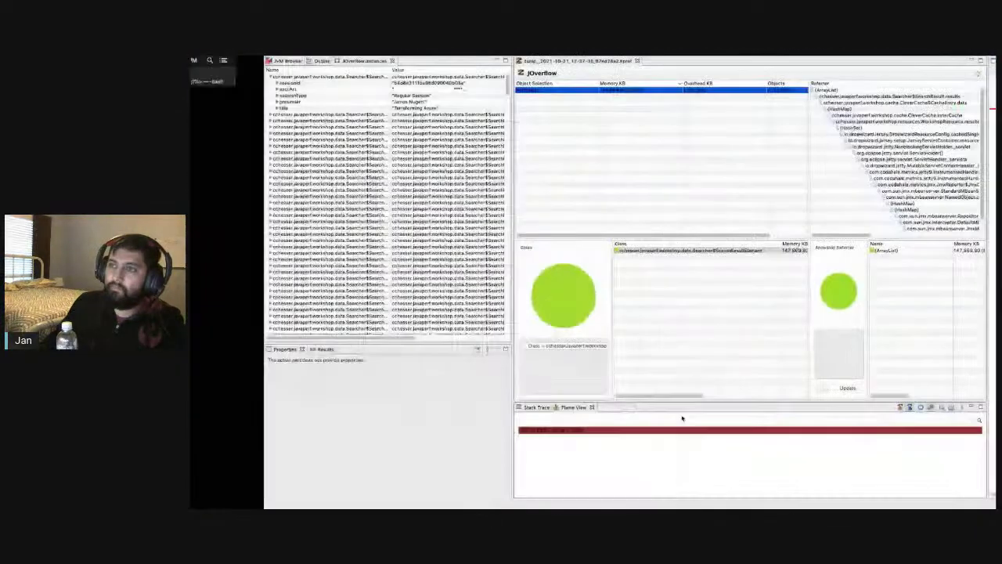
{"action": "key", "text": "ctrl+Left"}
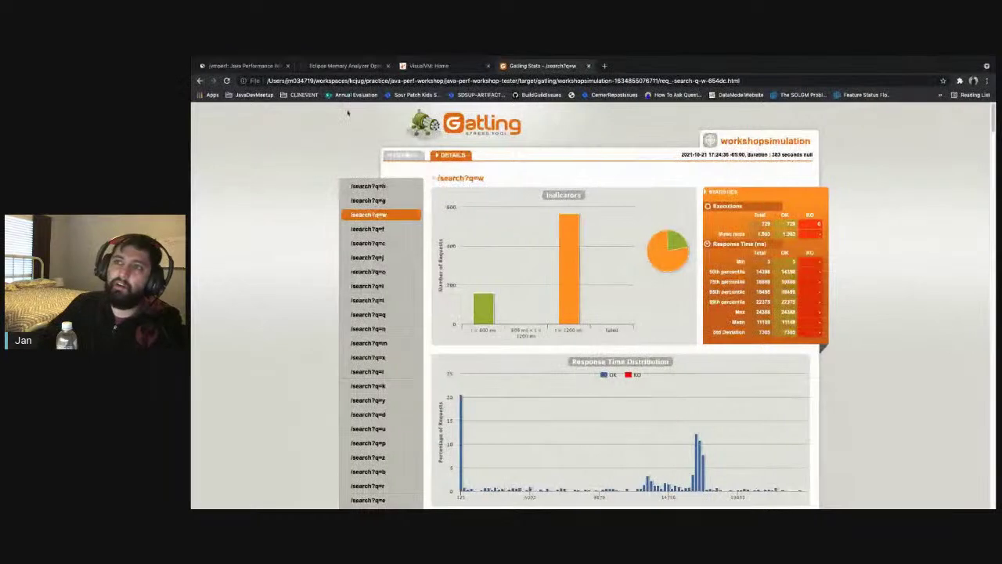
{"action": "key", "text": "super+1"}
{"action": "left_click", "coordinate": [589, 65]}
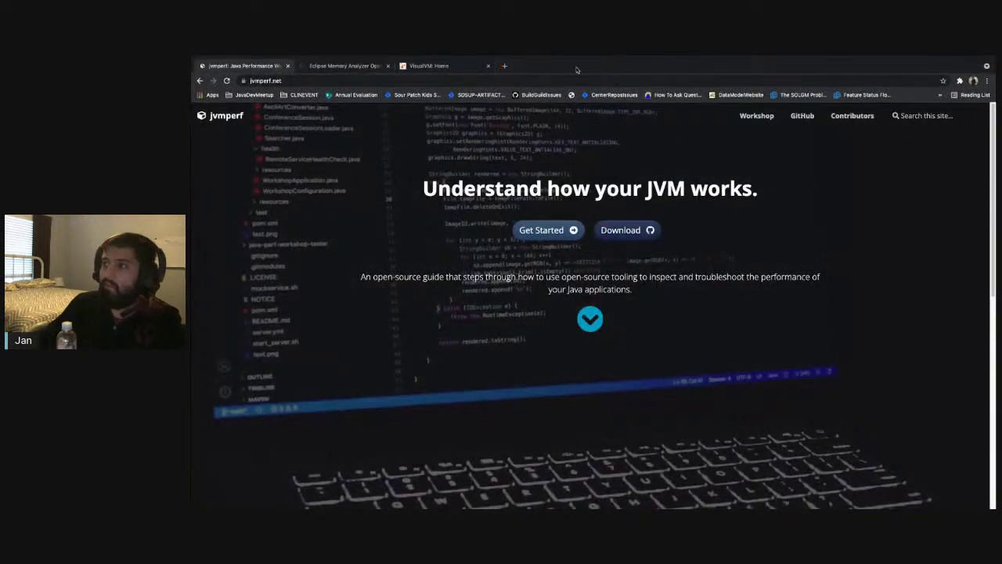
Step: Search for "java perf work" in a new browser tab and open the java-perf-workshop repository's CleverCache.java on GitHub
{"action": "key", "text": "super+t"}
{"action": "type", "text": "java per"}
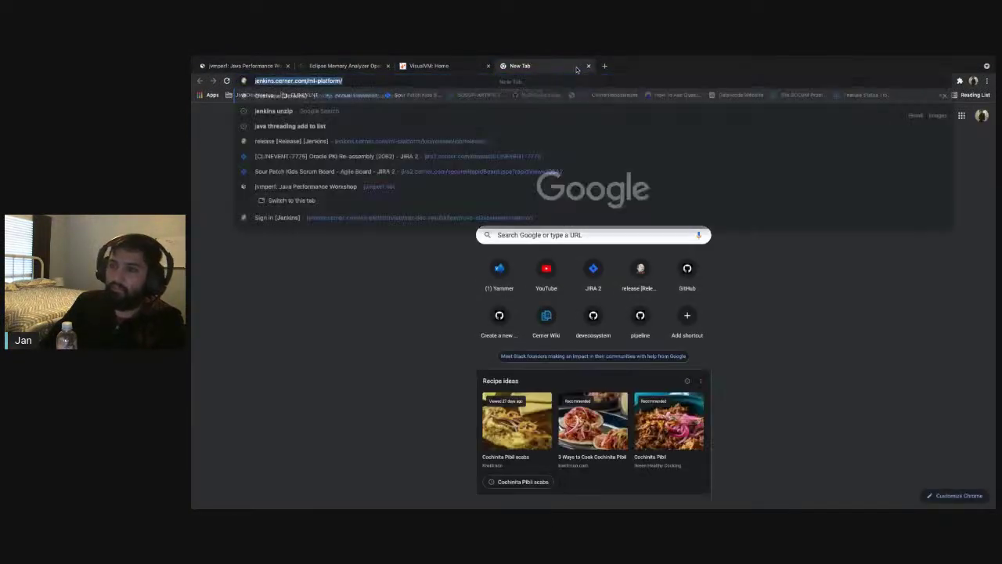
{"action": "type", "text": "f work"}
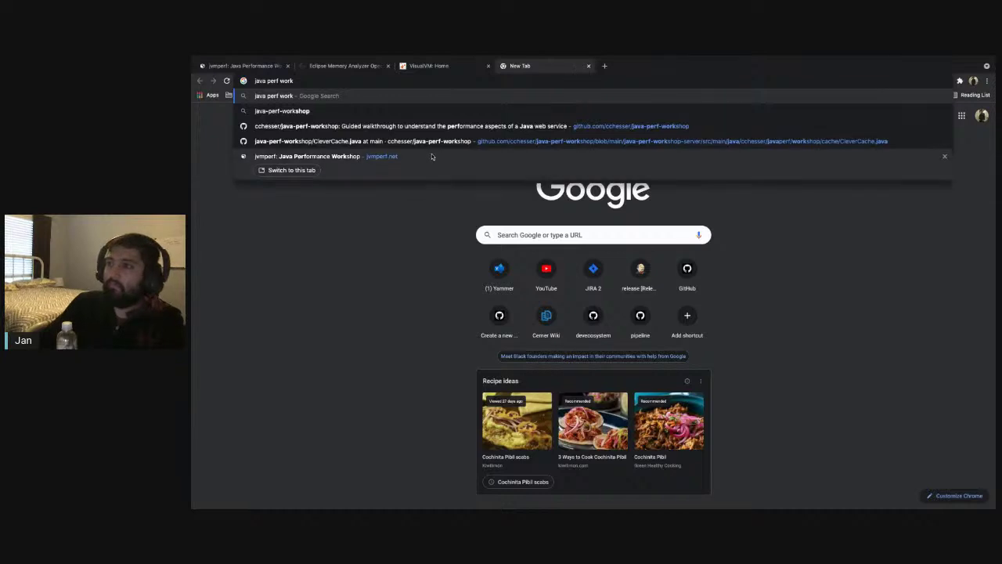
{"action": "left_click", "coordinate": [405, 141]}
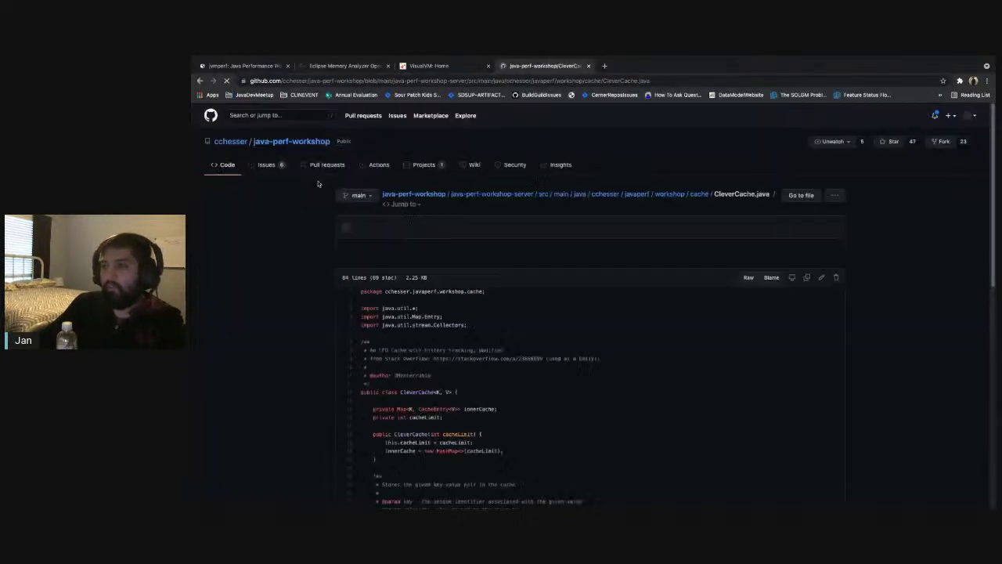
Step: Find "workshopresource" among the java-perf-workshop repository's files and open WorkshopResource.java
{"action": "left_click", "coordinate": [664, 195]}
{"action": "type", "text": "t"}
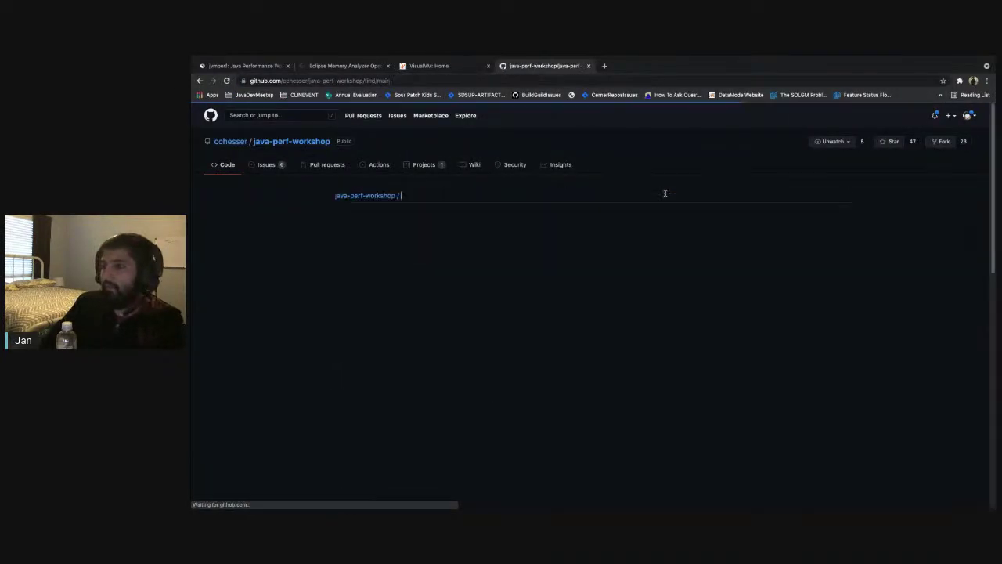
{"action": "type", "text": "workshopresource"}
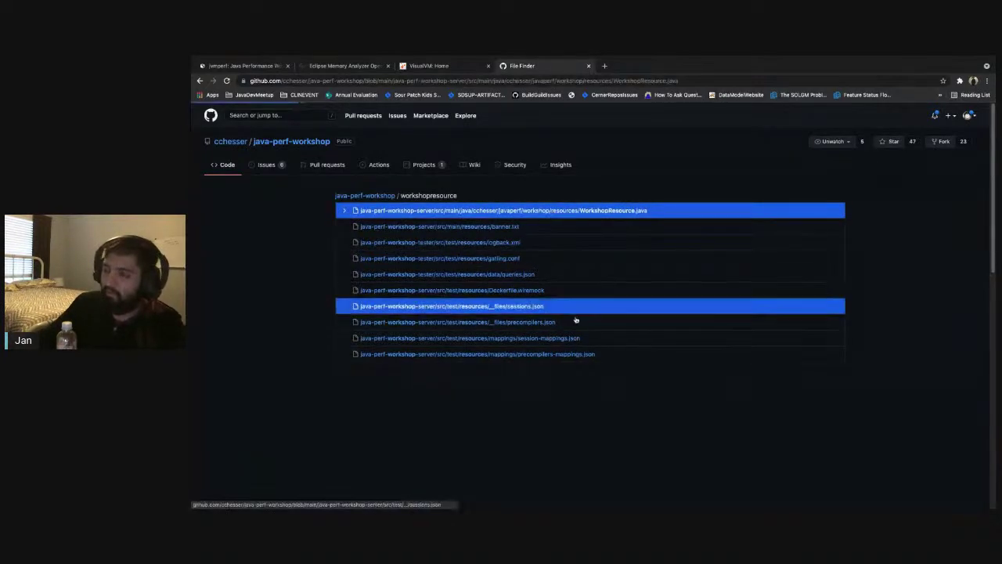
{"action": "key", "text": "Return"}
Step: Enlarge the page to 150% and examine the resultsByContext CleverCache declaration in the WorkshopResource class
{"action": "scroll", "coordinate": [616, 300], "scroll_direction": "down", "scroll_amount": 3}
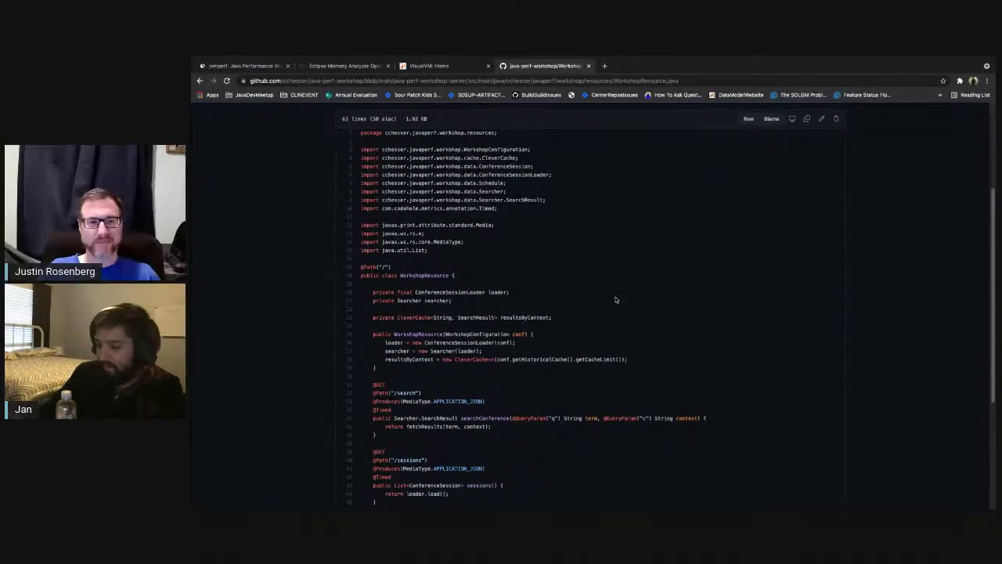
{"action": "key", "text": "ctrl+plus"}
{"action": "key", "text": "ctrl+plus"}
{"action": "key", "text": "ctrl+plus"}
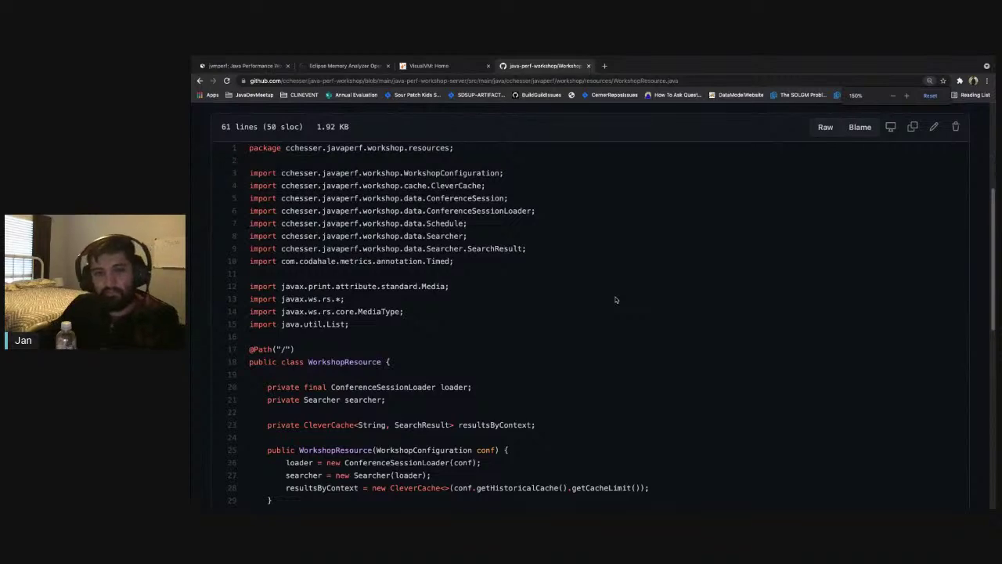
{"action": "scroll", "coordinate": [609, 303], "scroll_direction": "down", "scroll_amount": 1}
{"action": "scroll", "coordinate": [608, 303], "scroll_direction": "down", "scroll_amount": 1}
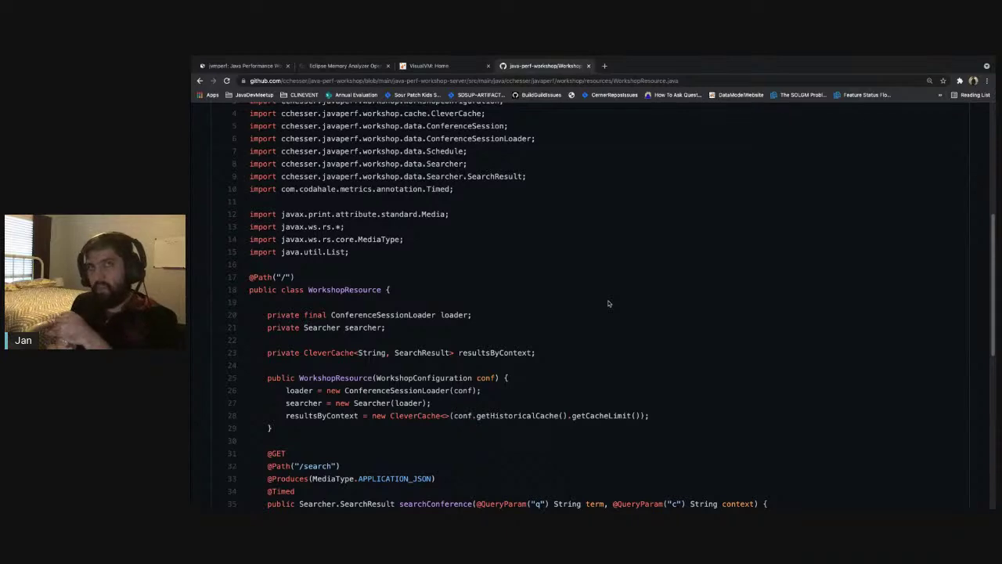
{"action": "scroll", "coordinate": [608, 303], "scroll_direction": "down", "scroll_amount": 2}
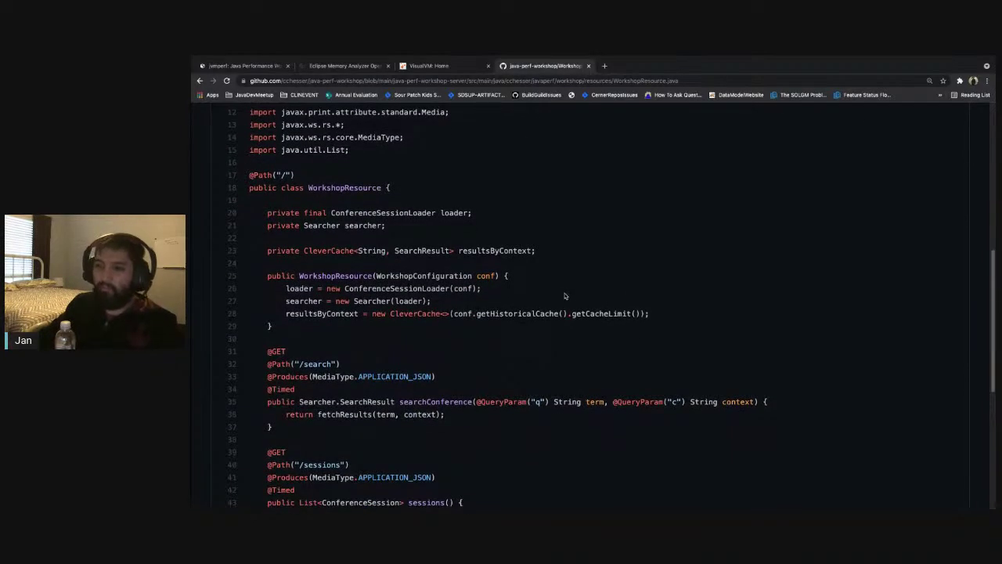
{"action": "left_click_drag", "start_coordinate": [268, 249], "coordinate": [612, 254]}
{"action": "left_click", "coordinate": [612, 254]}
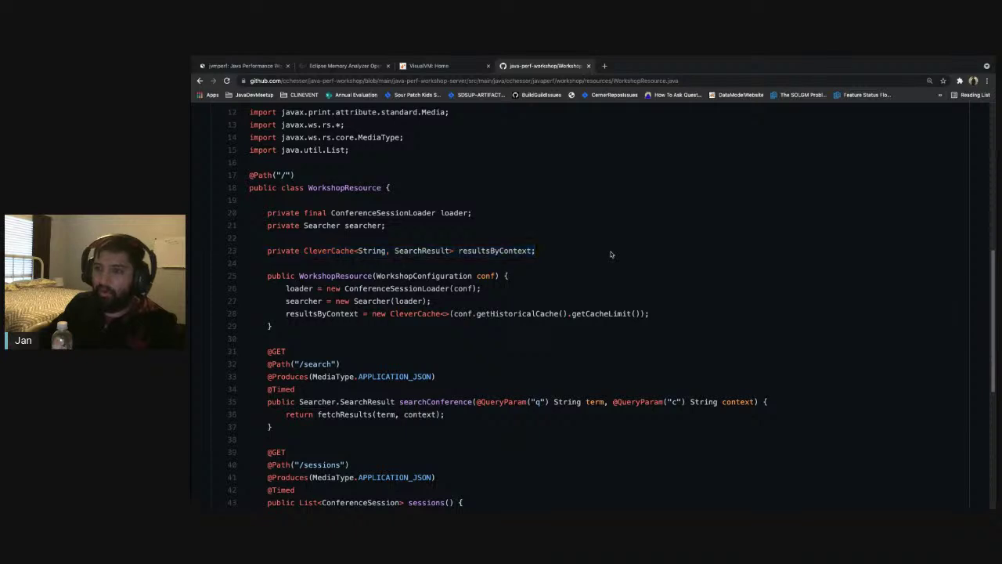
Step: Examine where resultsByContext is created in the WorkshopResource constructor and how fetchResults uses it
{"action": "scroll", "coordinate": [612, 253], "scroll_direction": "down", "scroll_amount": 1}
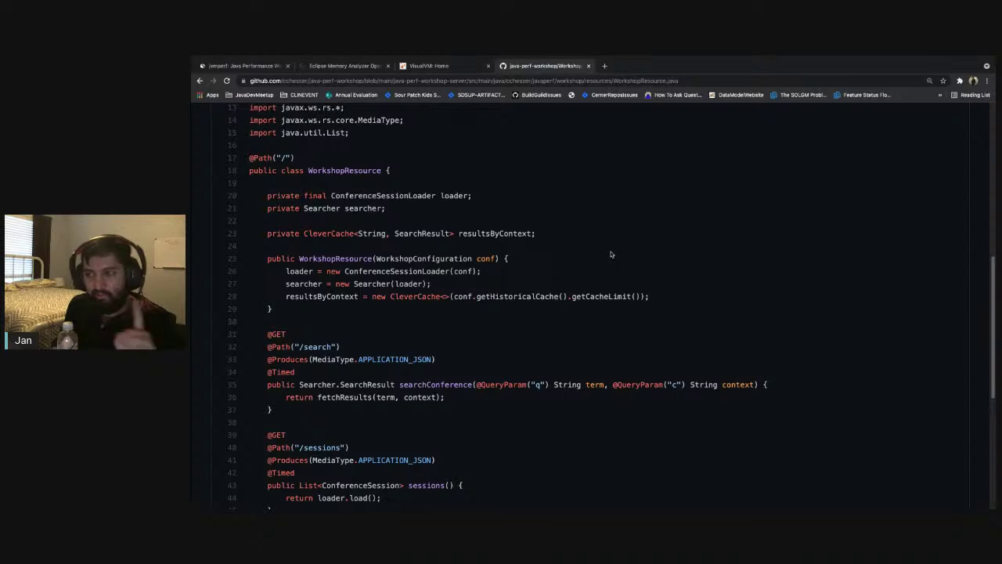
{"action": "scroll", "coordinate": [611, 254], "scroll_direction": "down", "scroll_amount": 5}
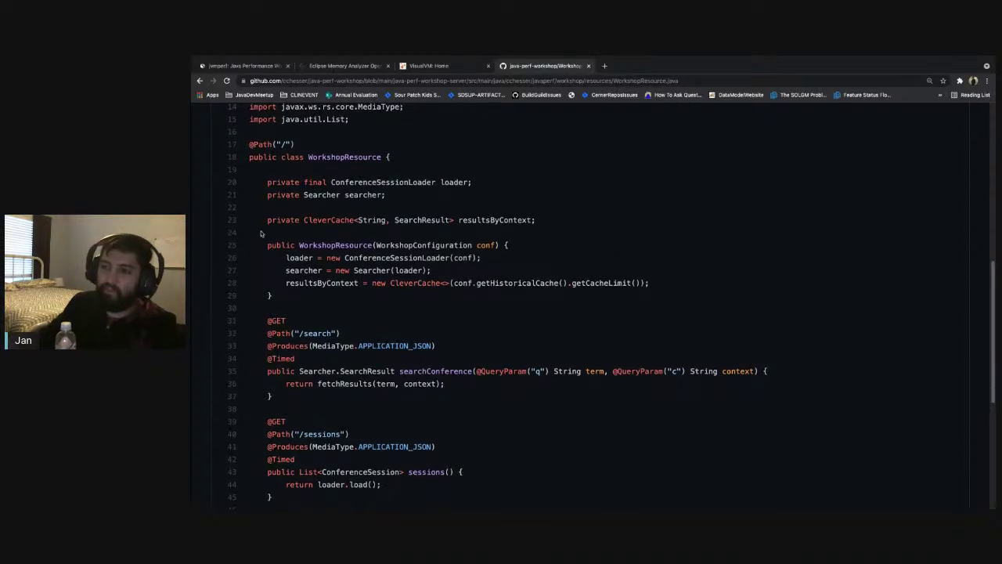
{"action": "double_click", "coordinate": [335, 207]}
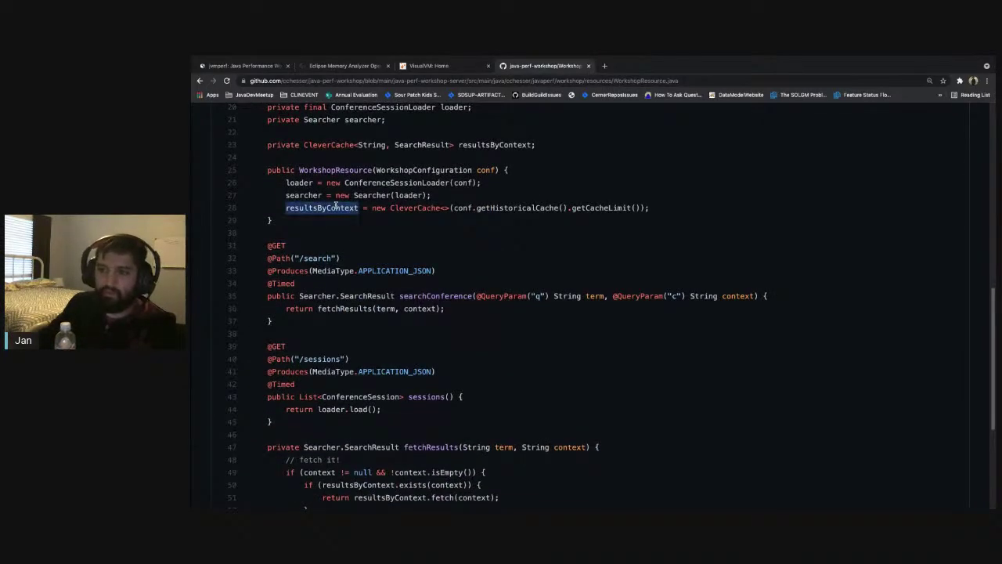
{"action": "scroll", "coordinate": [343, 207], "scroll_direction": "down", "scroll_amount": 1}
{"action": "scroll", "coordinate": [343, 208], "scroll_direction": "down", "scroll_amount": 5}
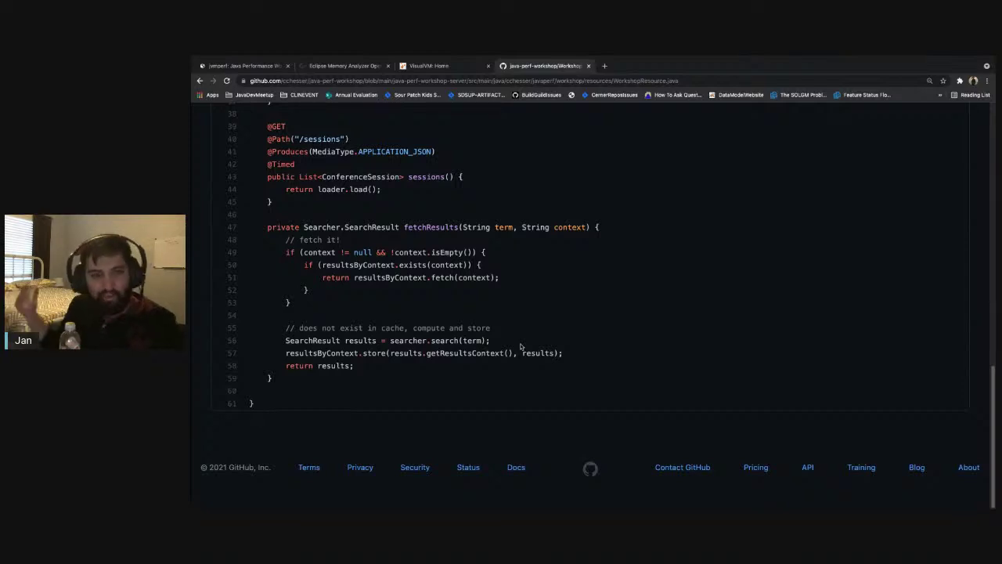
Step: Go to the CleverCache class definition from its import in WorkshopResource.java
{"action": "scroll", "coordinate": [520, 346], "scroll_direction": "up", "scroll_amount": 10}
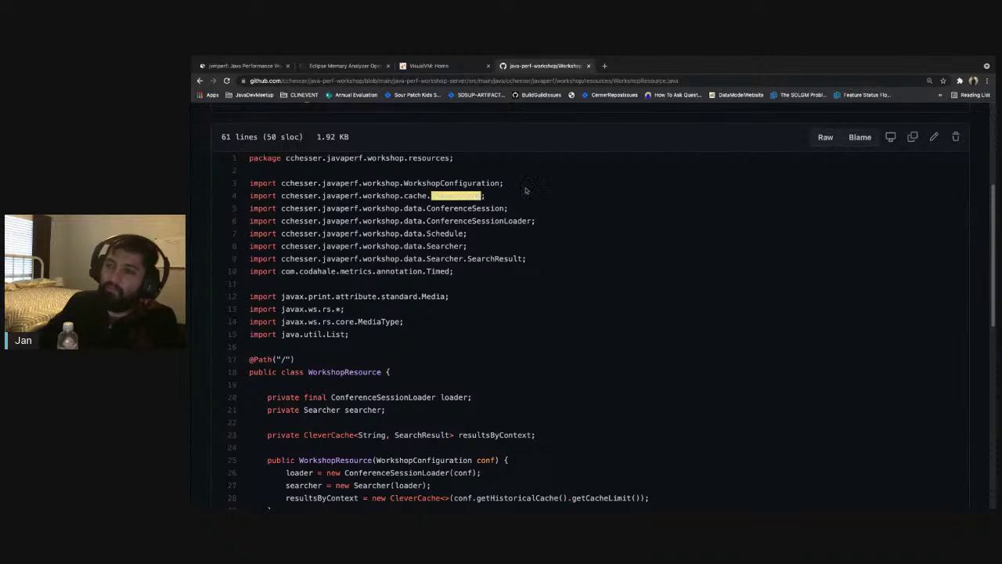
{"action": "left_click", "coordinate": [470, 197]}
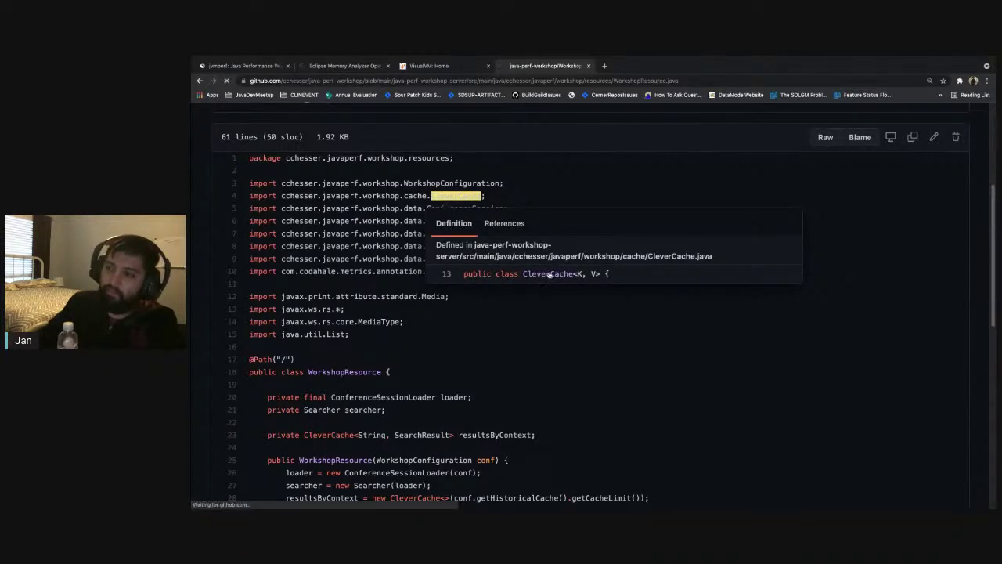
{"action": "left_click", "coordinate": [532, 271]}
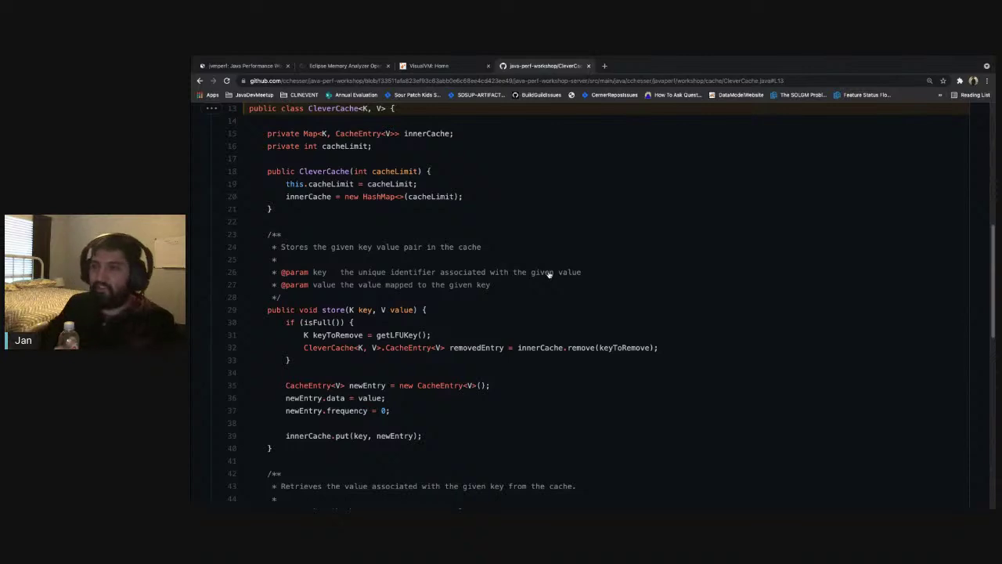
Step: Examine how CleverCache's constructor uses cacheLimit and how its store method checks isFull before adding entries
{"action": "scroll", "coordinate": [548, 274], "scroll_direction": "up", "scroll_amount": 1}
{"action": "scroll", "coordinate": [549, 274], "scroll_direction": "down", "scroll_amount": 2}
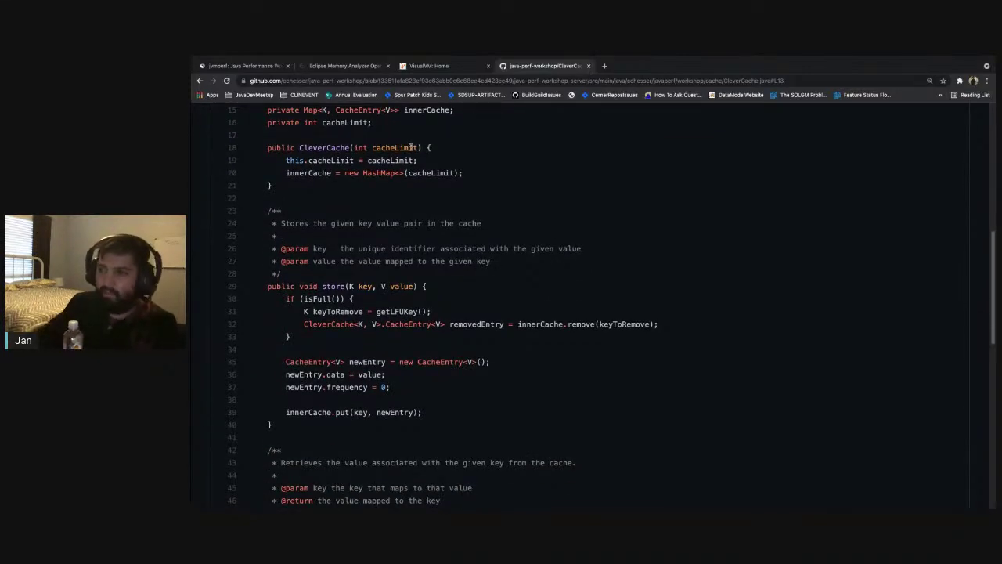
{"action": "left_click", "coordinate": [422, 172]}
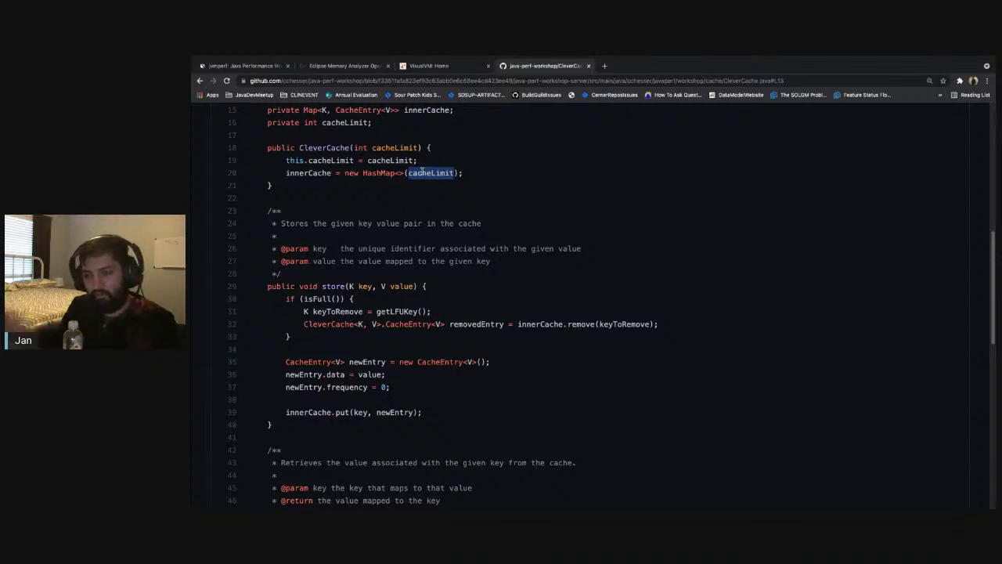
{"action": "scroll", "coordinate": [422, 172], "scroll_direction": "down", "scroll_amount": 3}
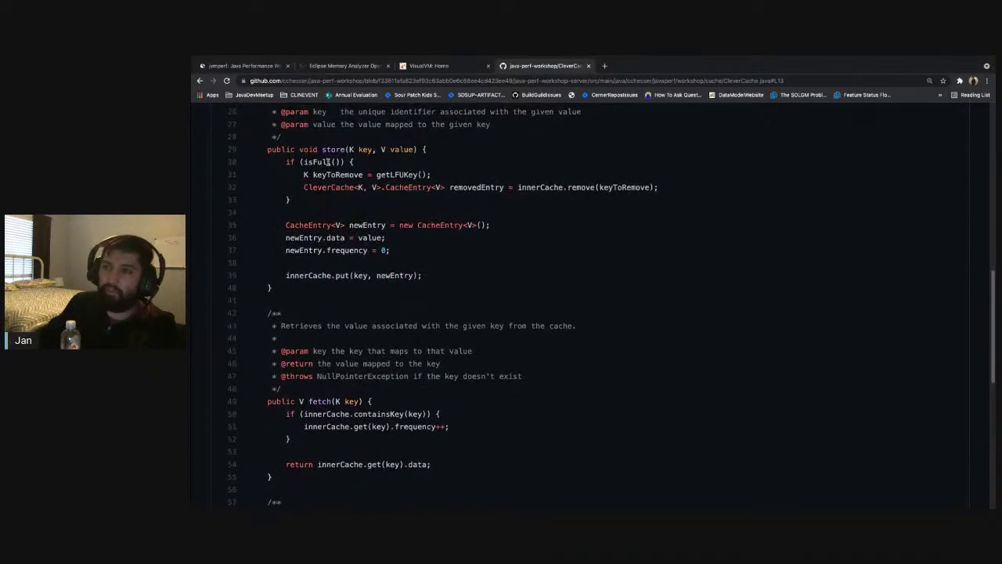
{"action": "left_click", "coordinate": [321, 162]}
{"action": "left_click", "coordinate": [414, 170]}
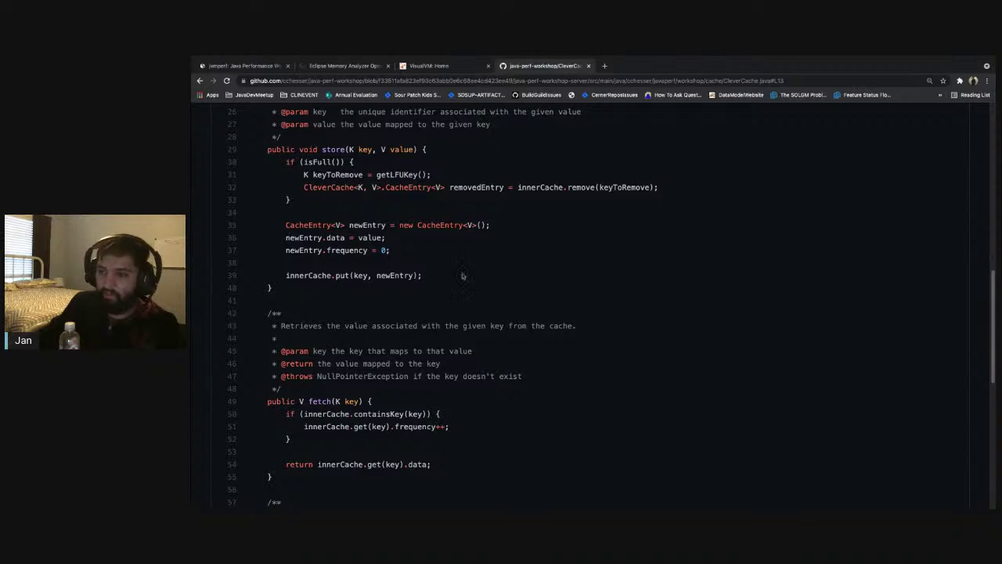
Step: Examine CleverCache's isFull and getLFUKey methods, highlighting the isFull condition in the store method
{"action": "scroll", "coordinate": [462, 276], "scroll_direction": "down", "scroll_amount": 1}
{"action": "scroll", "coordinate": [462, 276], "scroll_direction": "down", "scroll_amount": 5}
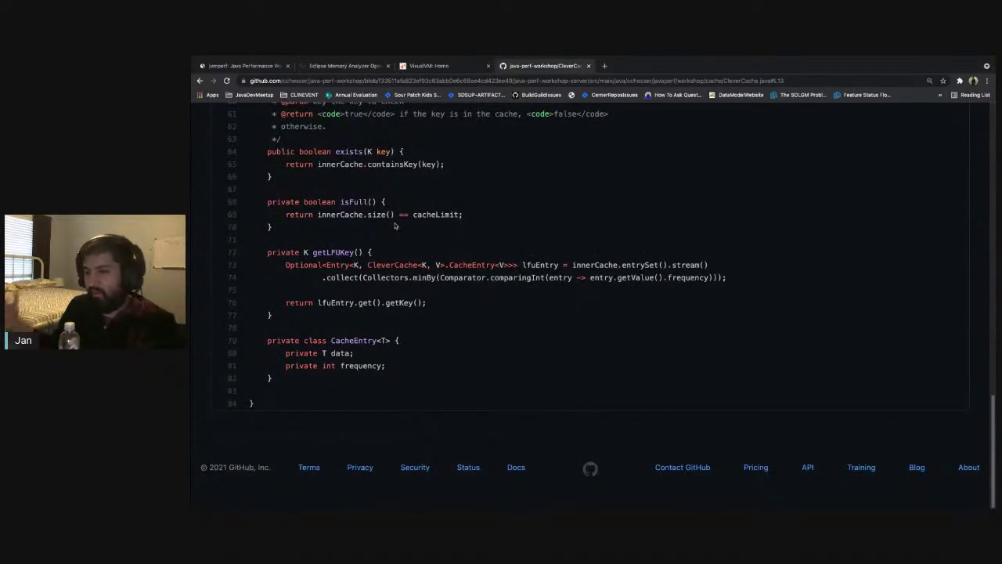
{"action": "scroll", "coordinate": [395, 225], "scroll_direction": "up", "scroll_amount": 2}
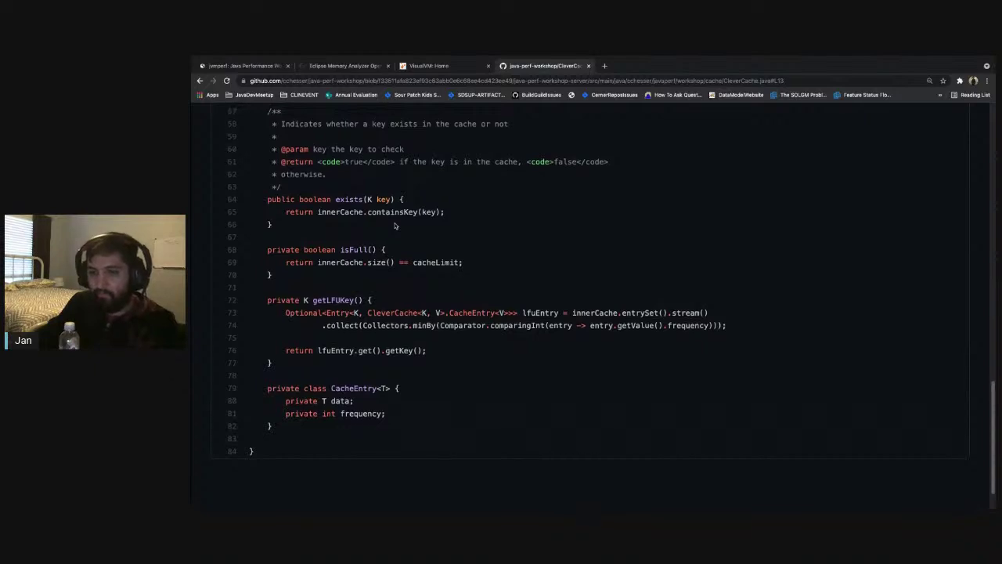
{"action": "scroll", "coordinate": [396, 225], "scroll_direction": "up", "scroll_amount": 6}
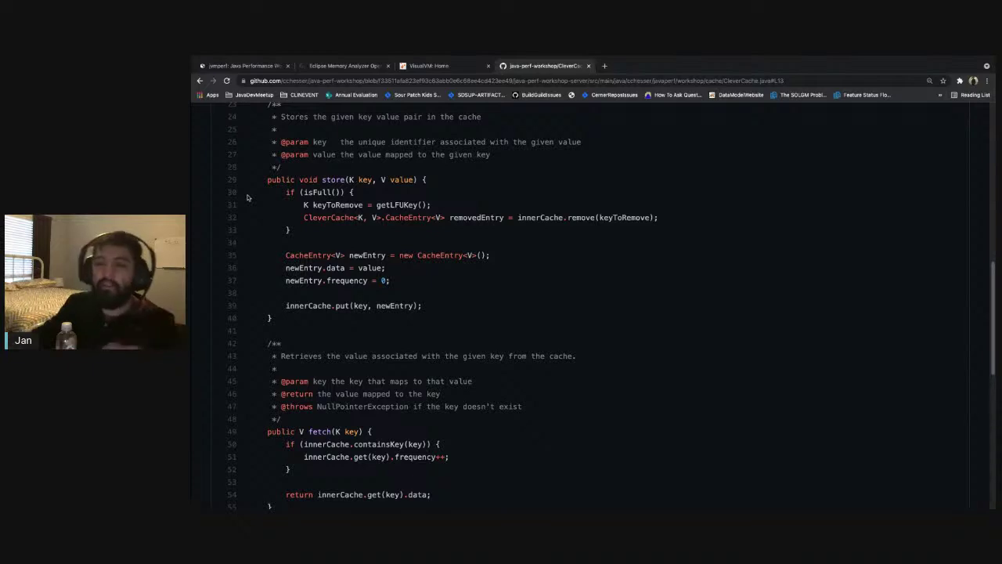
{"action": "left_click", "coordinate": [316, 193]}
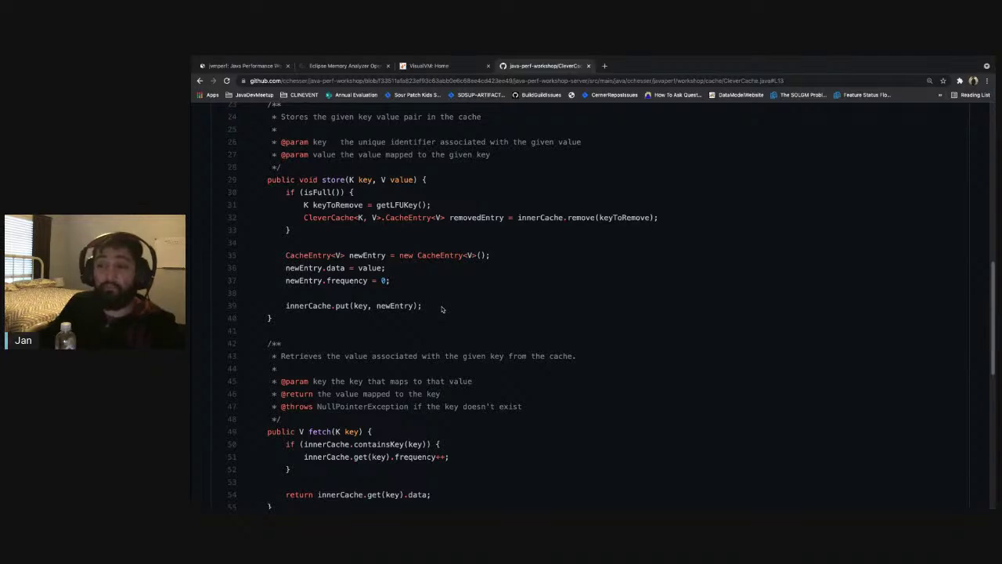
{"action": "left_click_drag", "start_coordinate": [277, 192], "coordinate": [376, 193]}
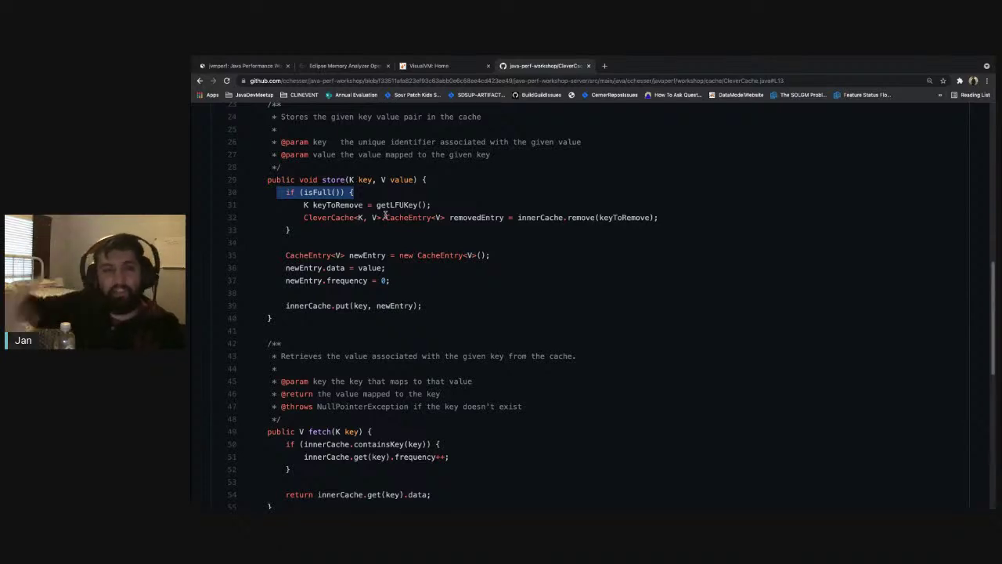
{"action": "scroll", "coordinate": [536, 288], "scroll_direction": "down", "scroll_amount": 6}
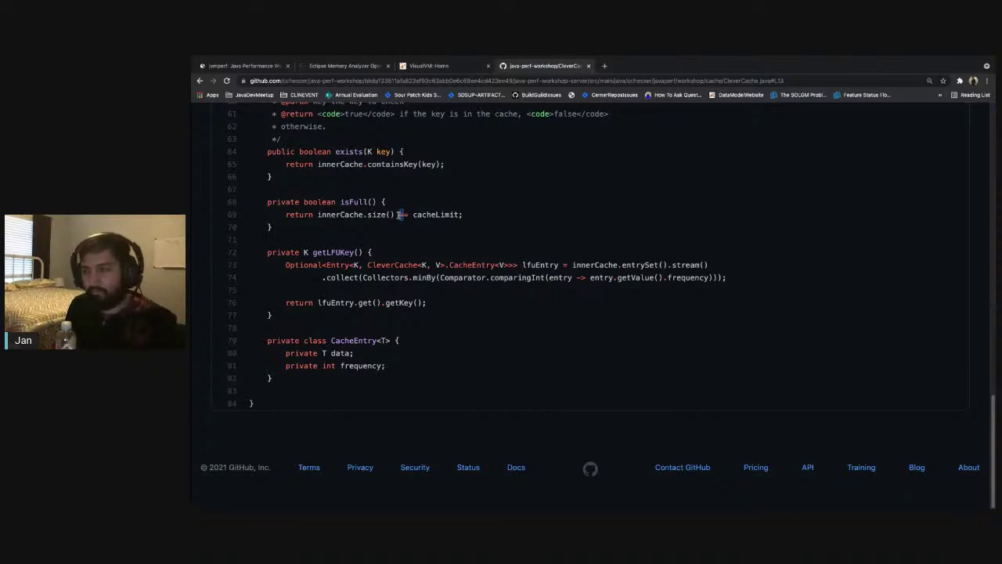
Step: Switch to Eclipse Memory Analyzer and review the dominator tree and the CleverCache-filtered histogram of kcjug.hprof
{"action": "mouse_move", "coordinate": [608, 493]}
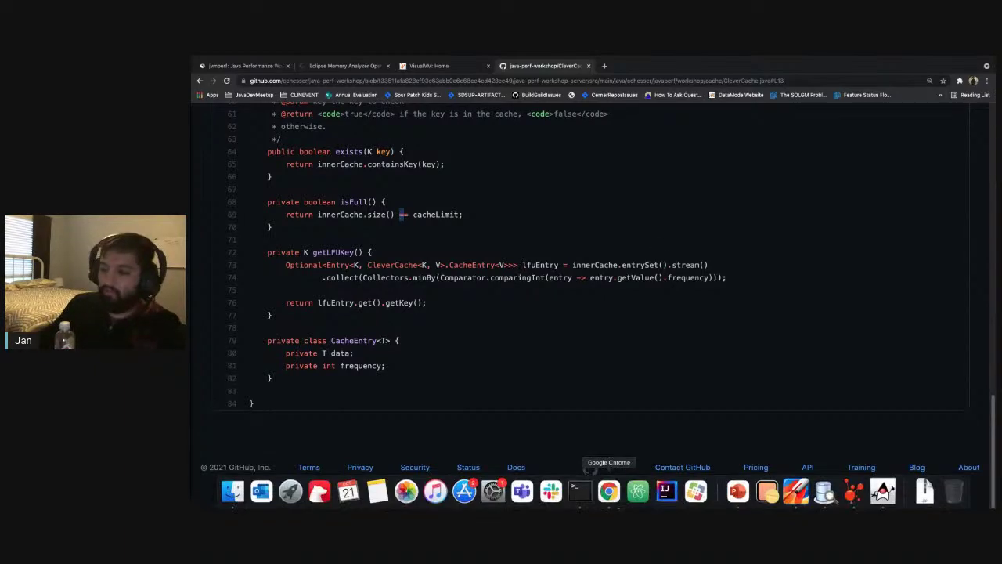
{"action": "left_click", "coordinate": [830, 494]}
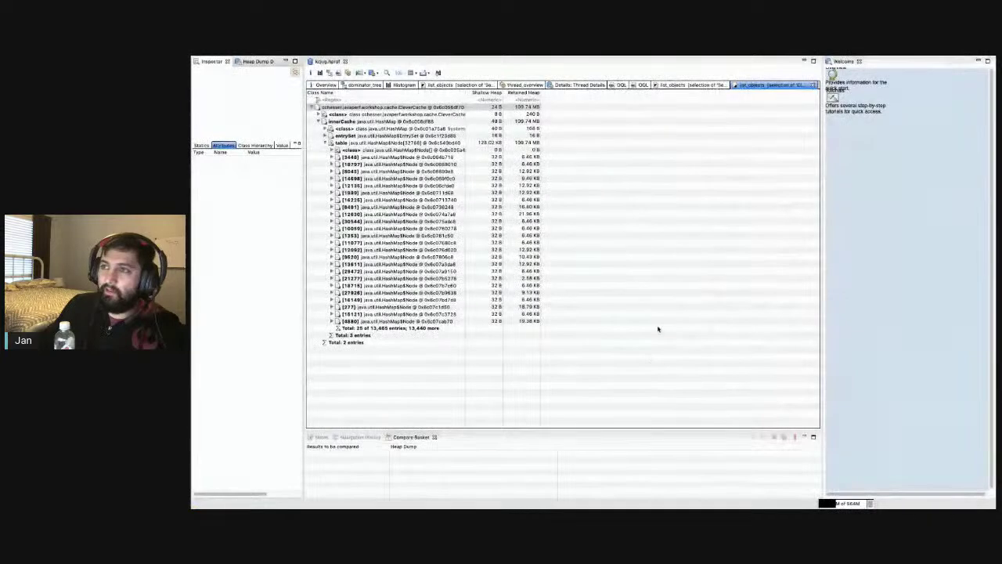
{"action": "left_click", "coordinate": [398, 85]}
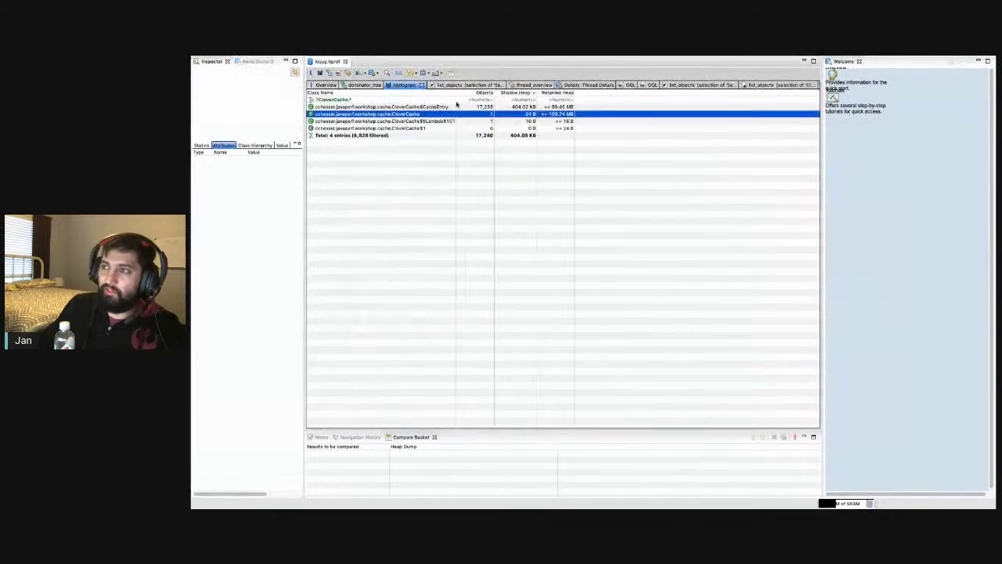
{"action": "left_click", "coordinate": [371, 86]}
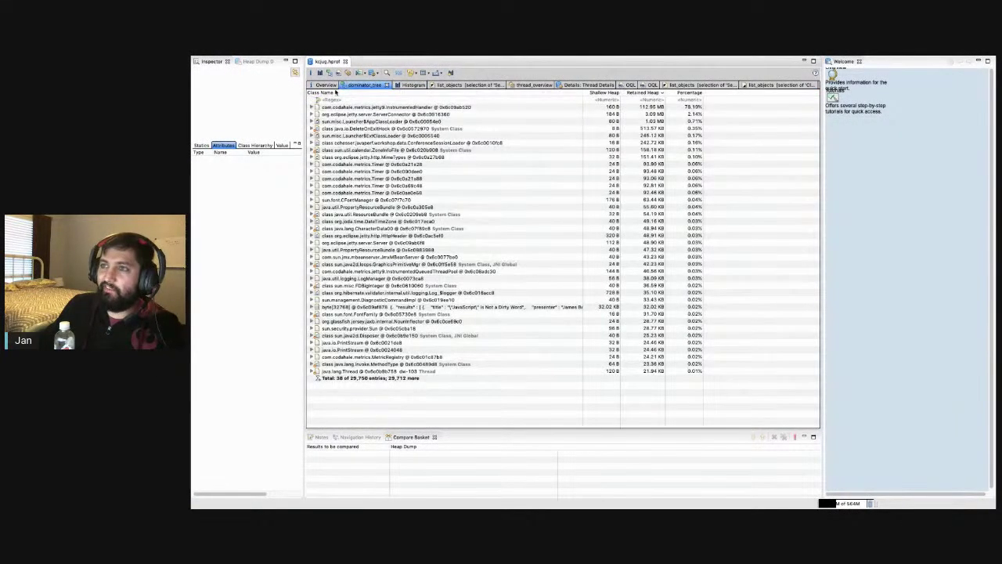
{"action": "left_click", "coordinate": [406, 84]}
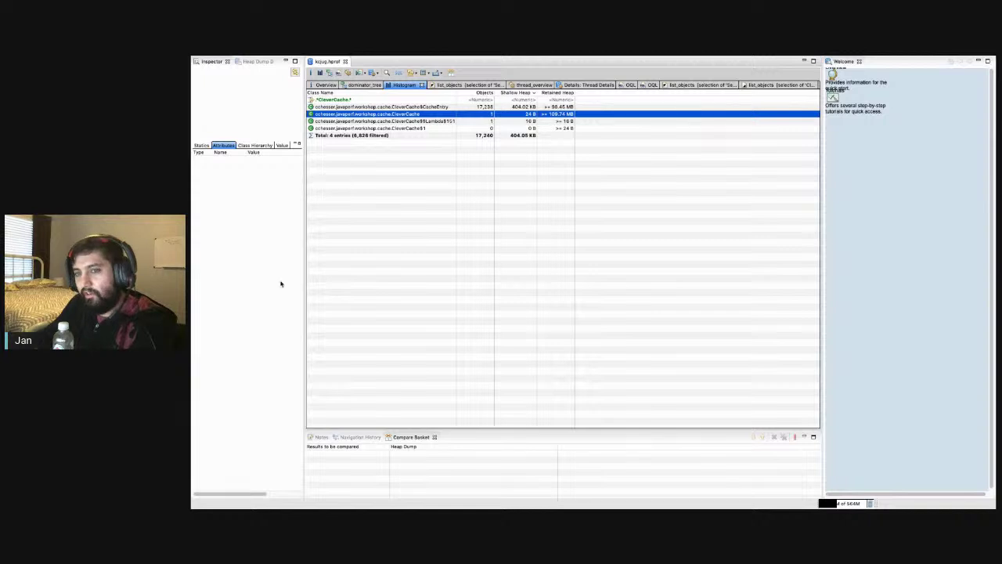
{"action": "left_click", "coordinate": [463, 249]}
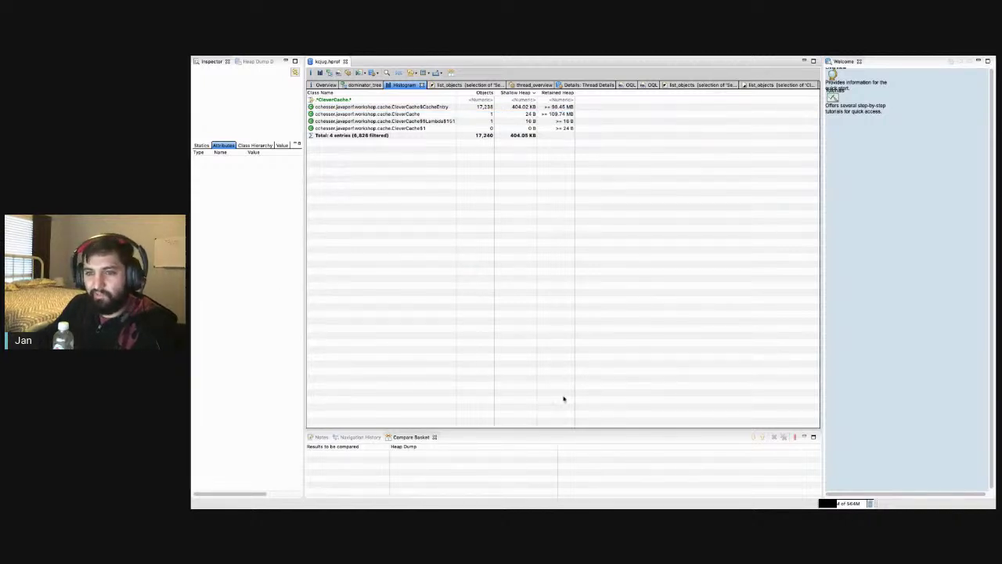
Step: Switch to JDK Mission Control and open the MBean Server console of the java-perf-workshop-server JVM
{"action": "mouse_move", "coordinate": [797, 493]}
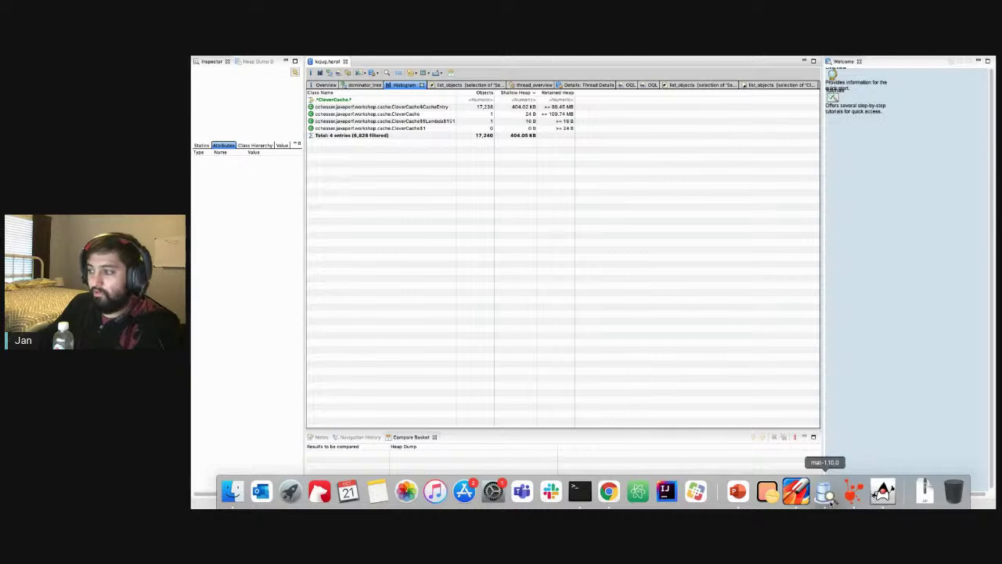
{"action": "left_click", "coordinate": [796, 492]}
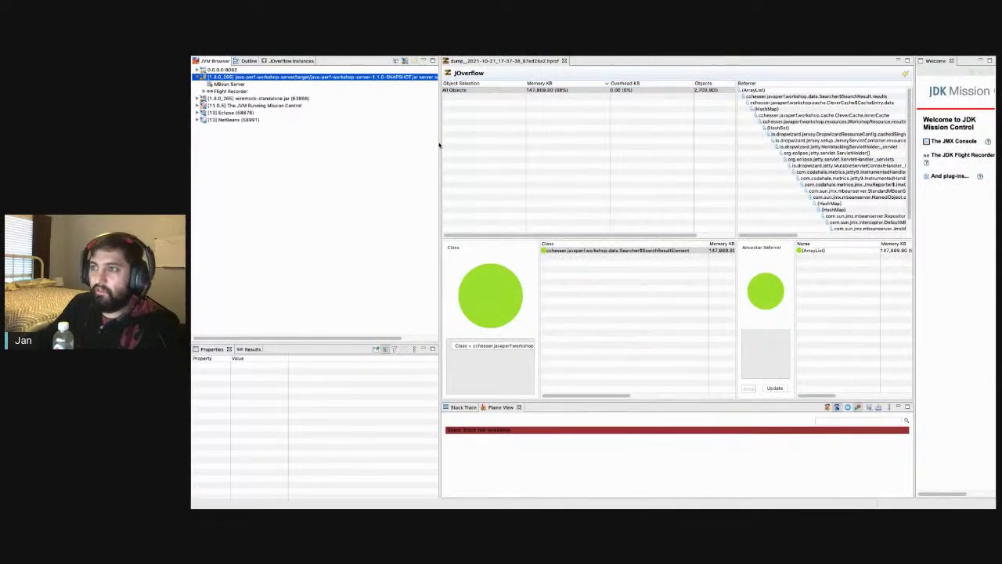
{"action": "left_click_drag", "start_coordinate": [441, 146], "coordinate": [442, 146]}
{"action": "left_click_drag", "start_coordinate": [515, 146], "coordinate": [501, 146]}
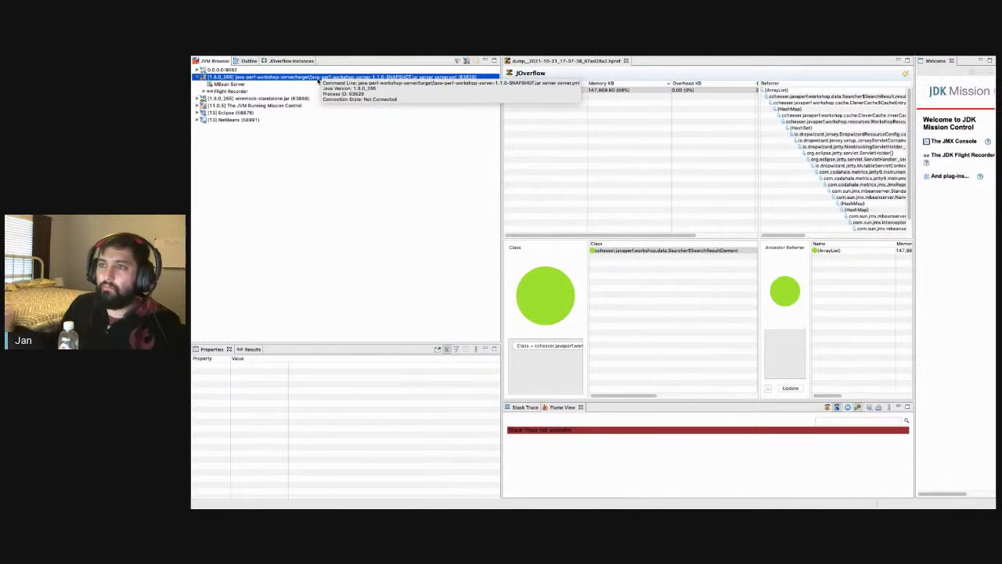
{"action": "right_click", "coordinate": [278, 77]}
{"action": "left_click", "coordinate": [243, 85]}
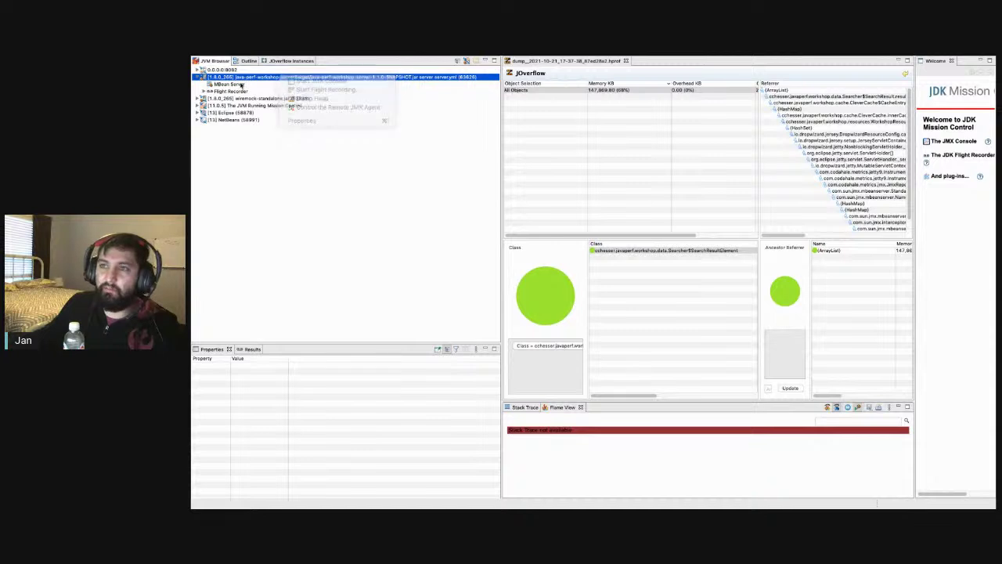
{"action": "left_click", "coordinate": [243, 85]}
{"action": "double_click", "coordinate": [242, 85]}
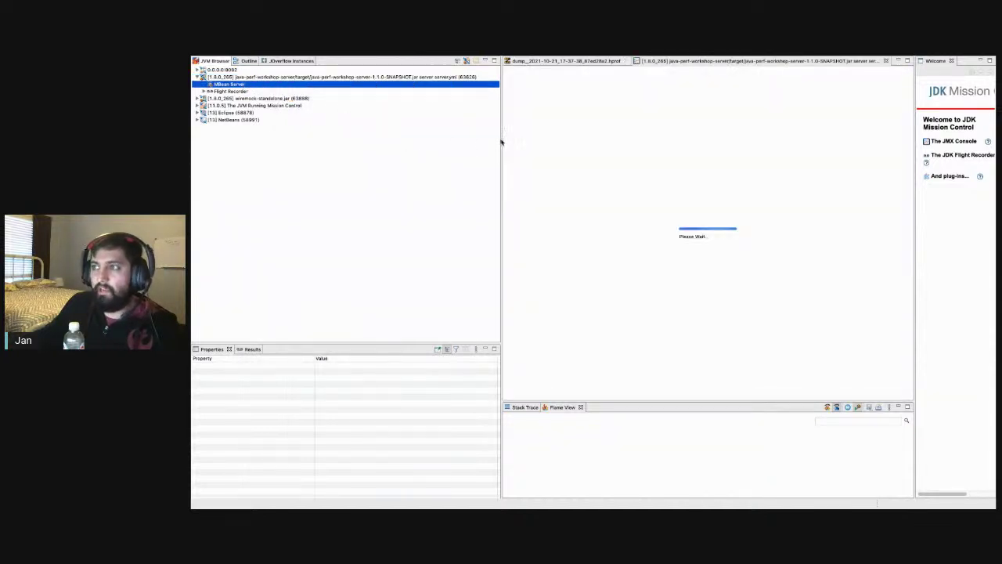
{"action": "left_click_drag", "start_coordinate": [496, 139], "coordinate": [410, 141]}
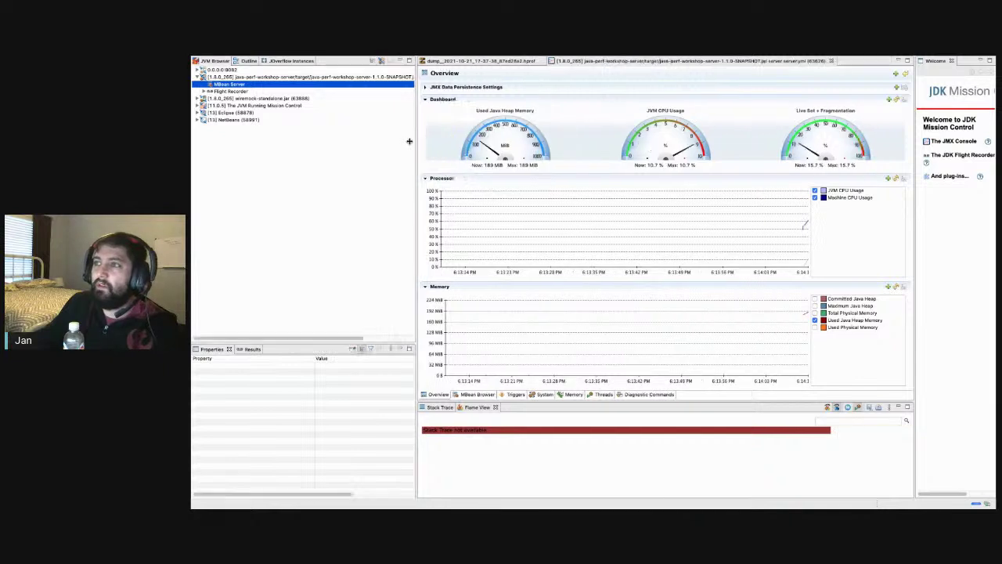
Step: Open the dumpHeap operation of the HotSpotDiagnostic MBean under com.sun.management in the MBean Browser
{"action": "left_click", "coordinate": [473, 394]}
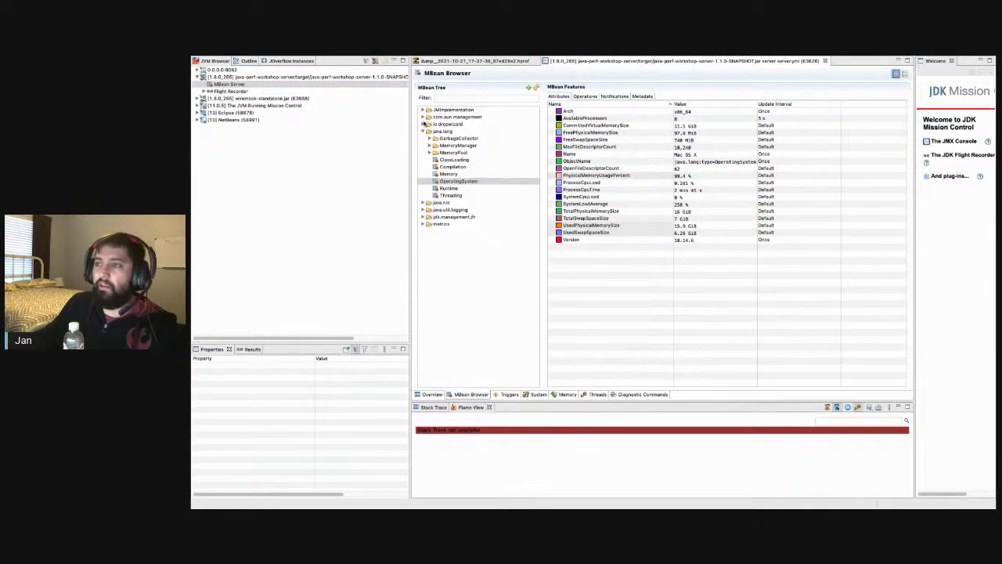
{"action": "left_click", "coordinate": [424, 117]}
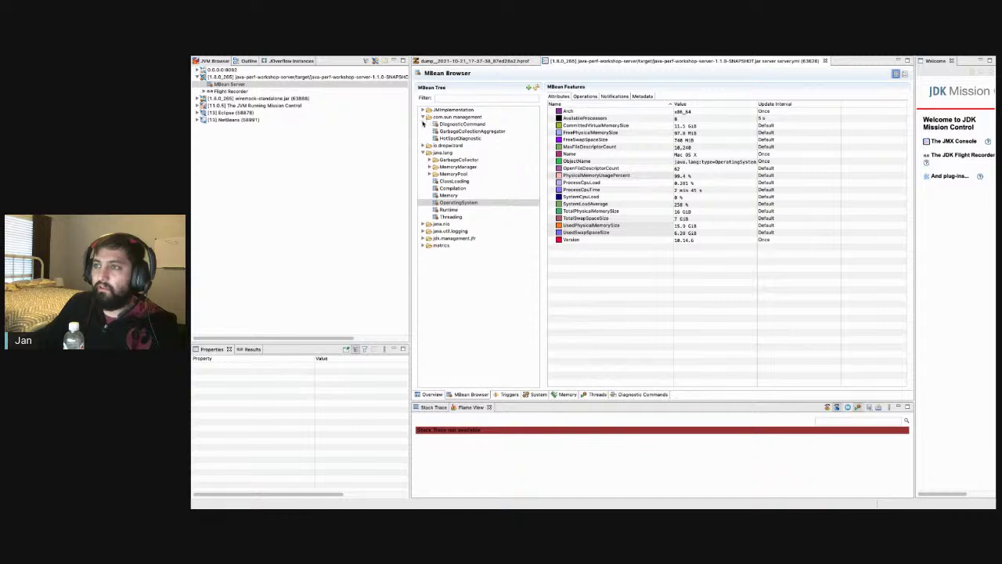
{"action": "left_click", "coordinate": [461, 138]}
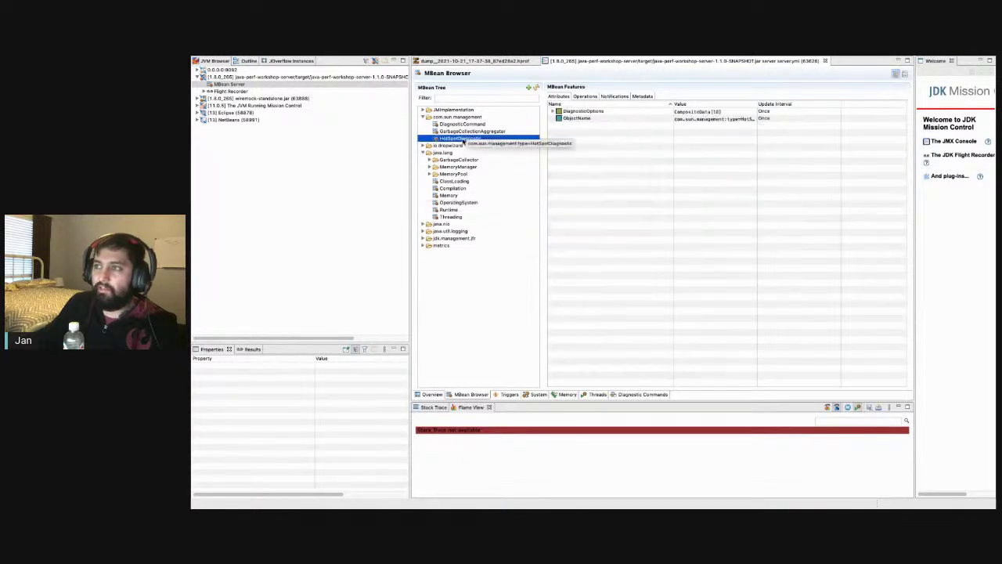
{"action": "left_click", "coordinate": [594, 96]}
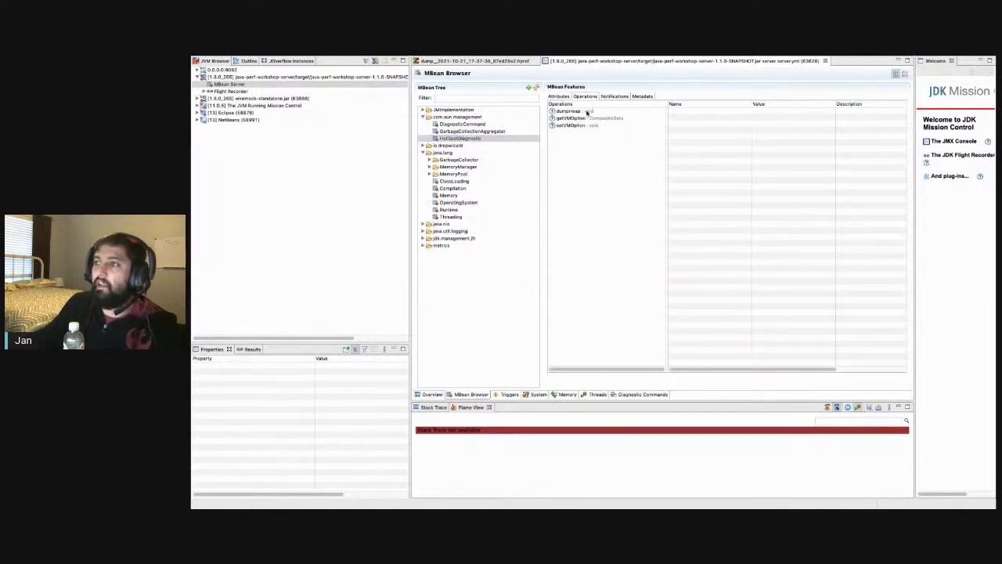
{"action": "left_click", "coordinate": [588, 112]}
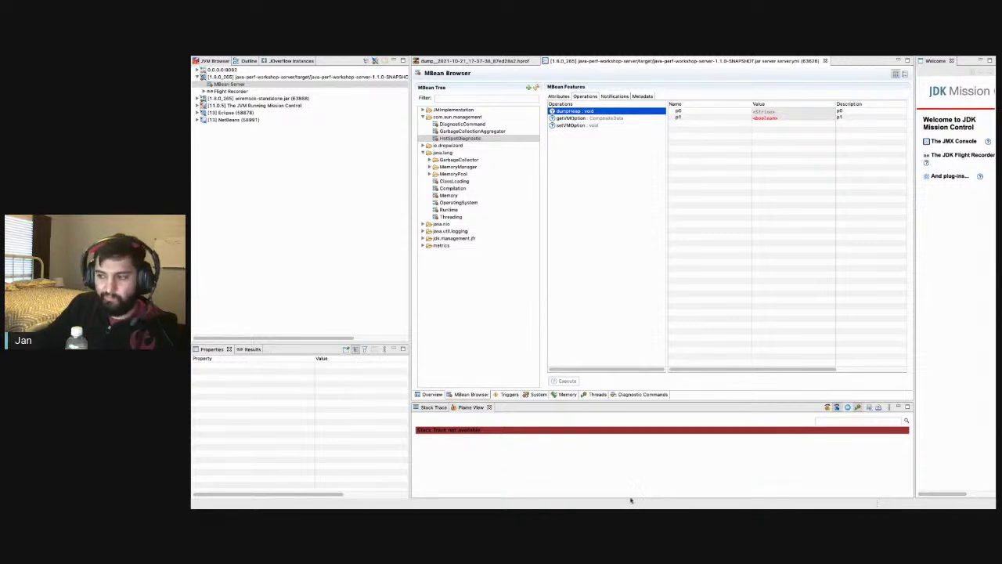
Step: Switch back to Chrome and show the jvmperf.net home page
{"action": "mouse_move", "coordinate": [631, 505]}
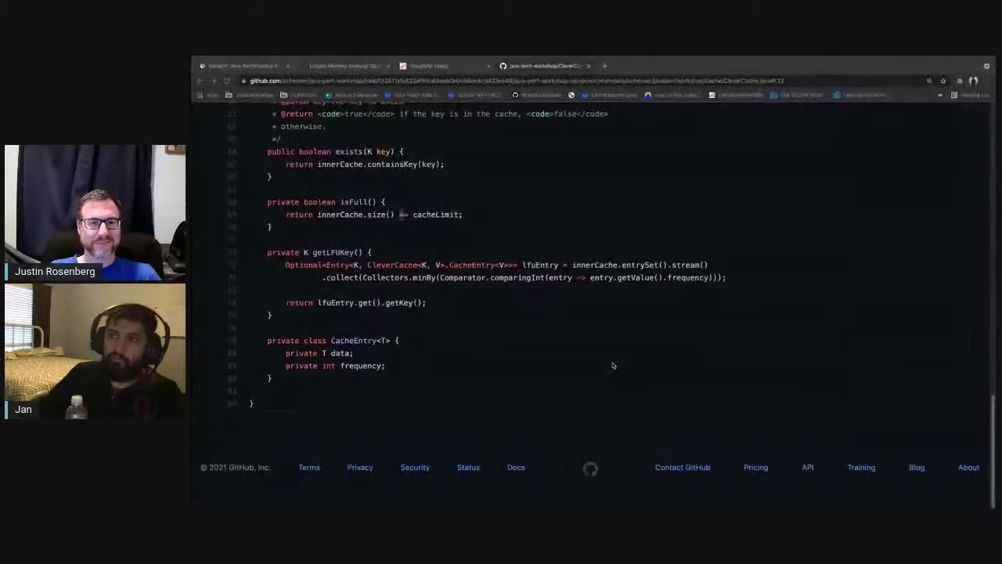
{"action": "left_click", "coordinate": [235, 66]}
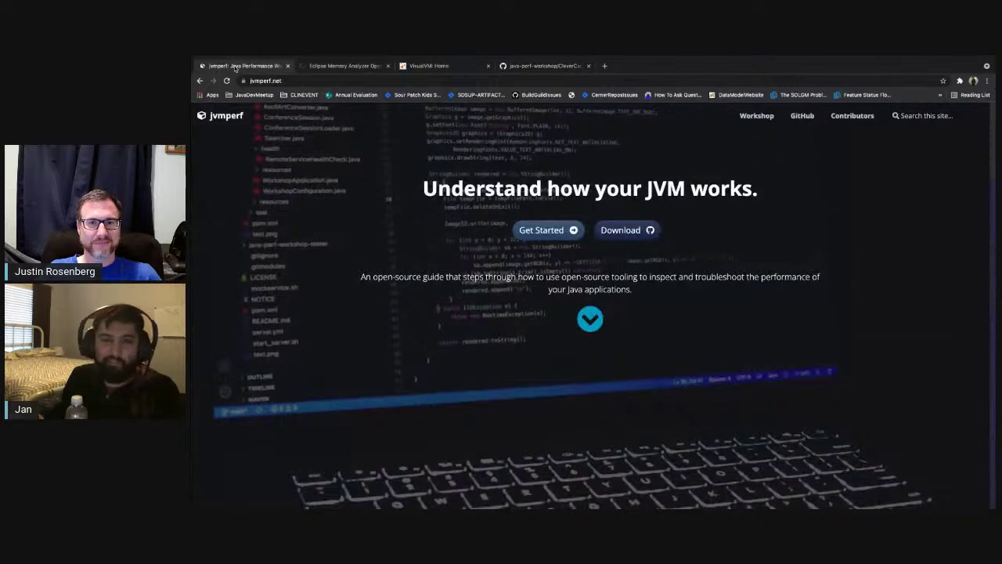